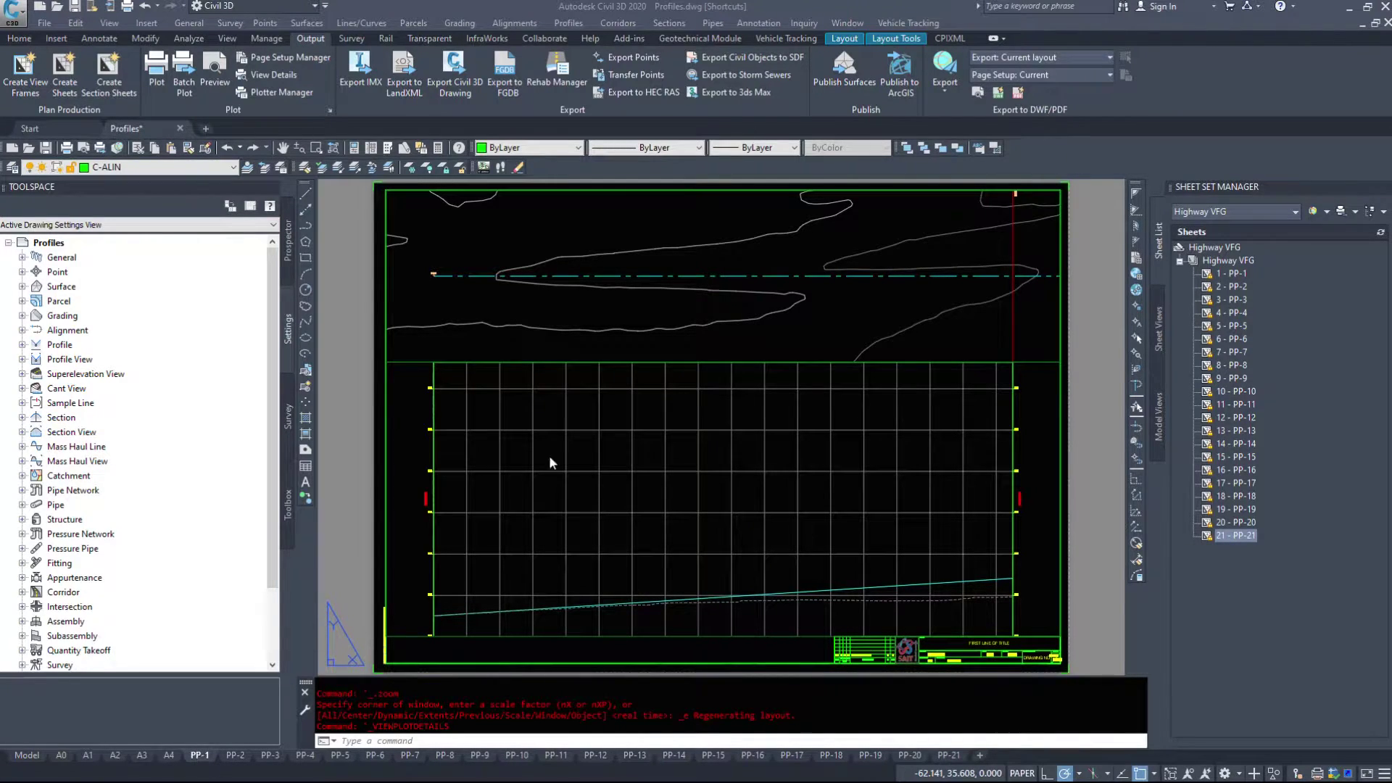
Activate the plan viewport and the profile viewport in turn, and return to paper space
click(495, 360)
double_click(399, 272)
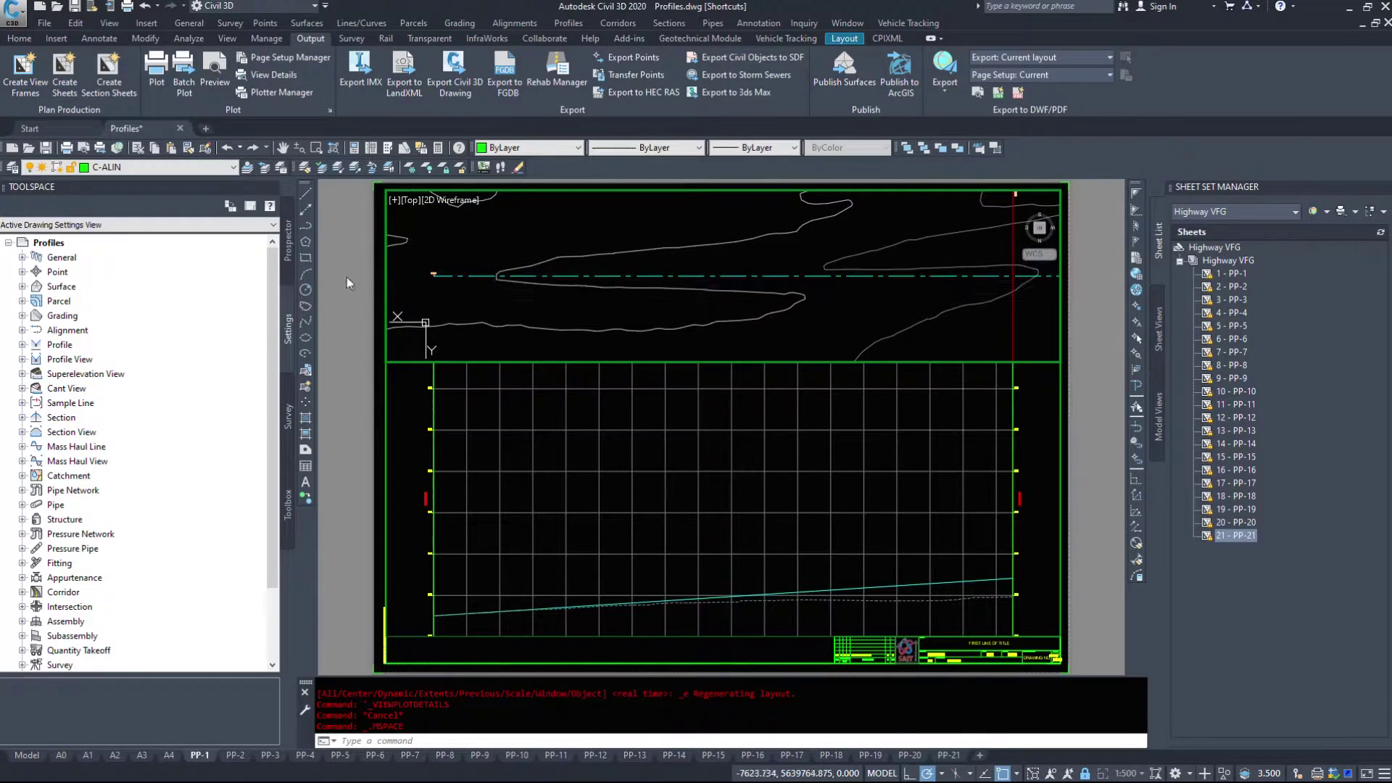
click(424, 215)
click(919, 270)
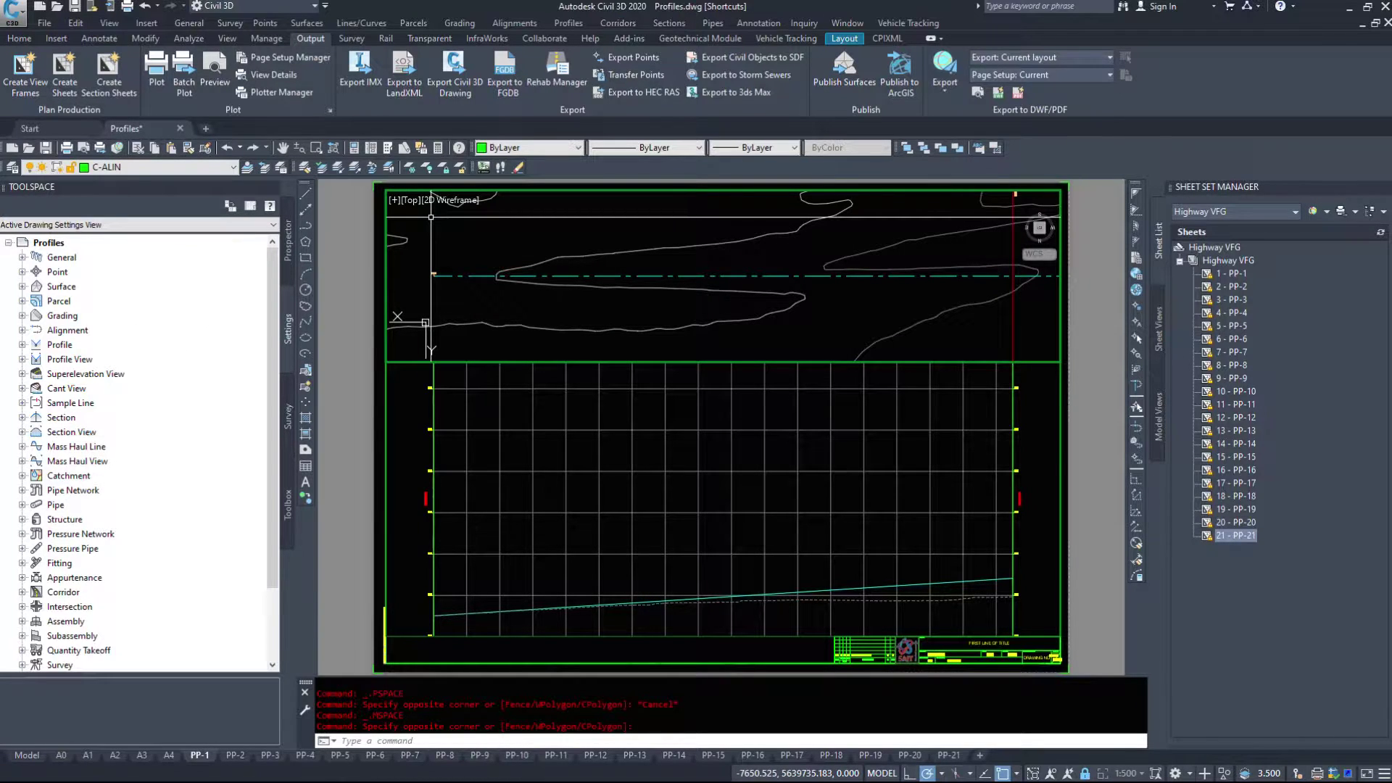
double_click(363, 264)
double_click(464, 471)
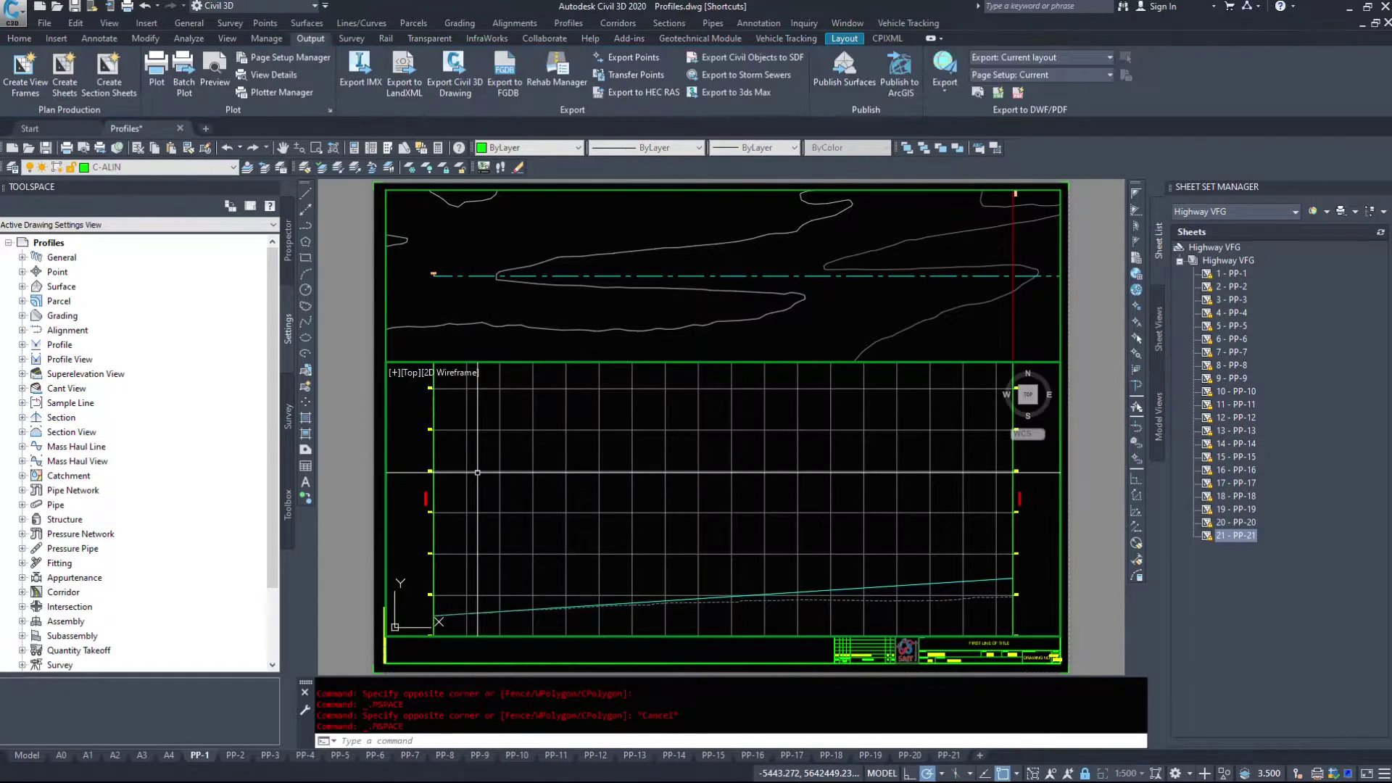
double_click(354, 270)
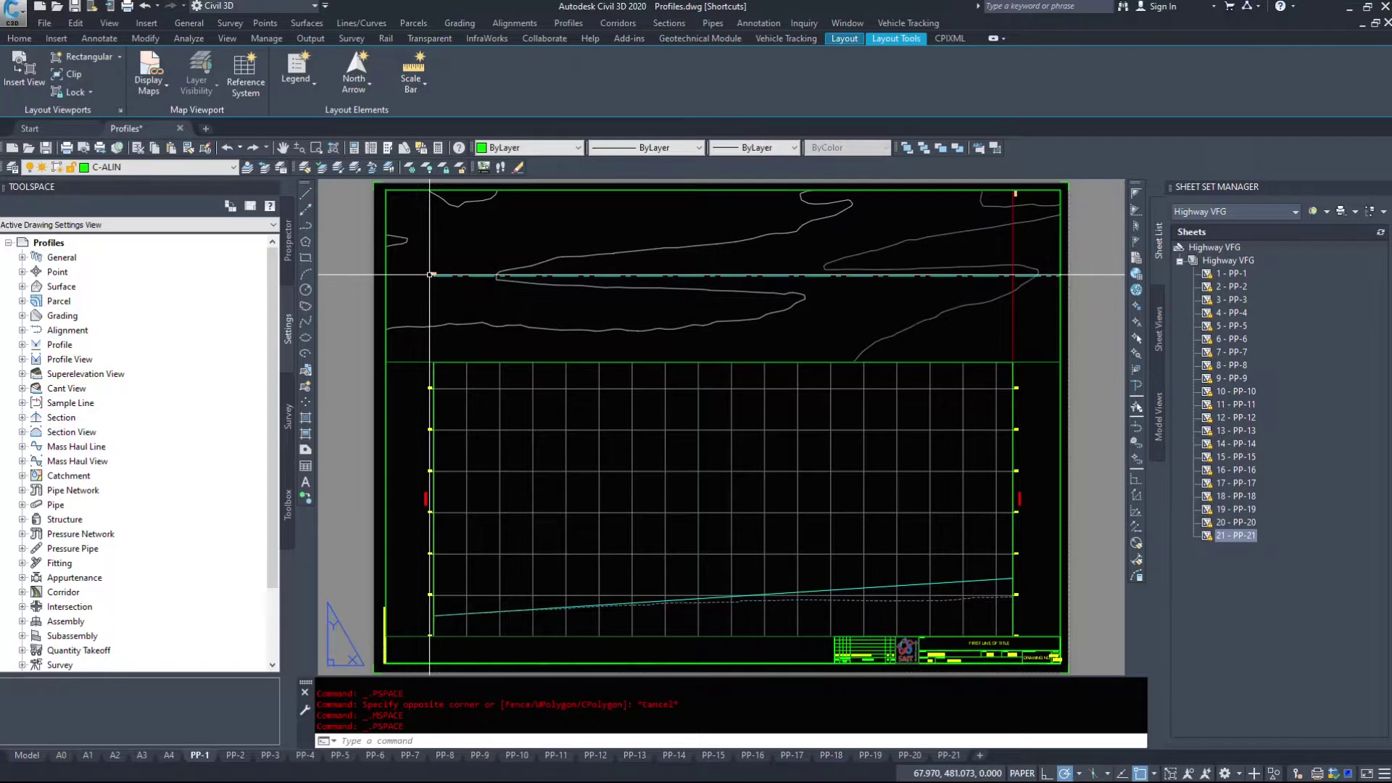
text(pl)
key(Return)
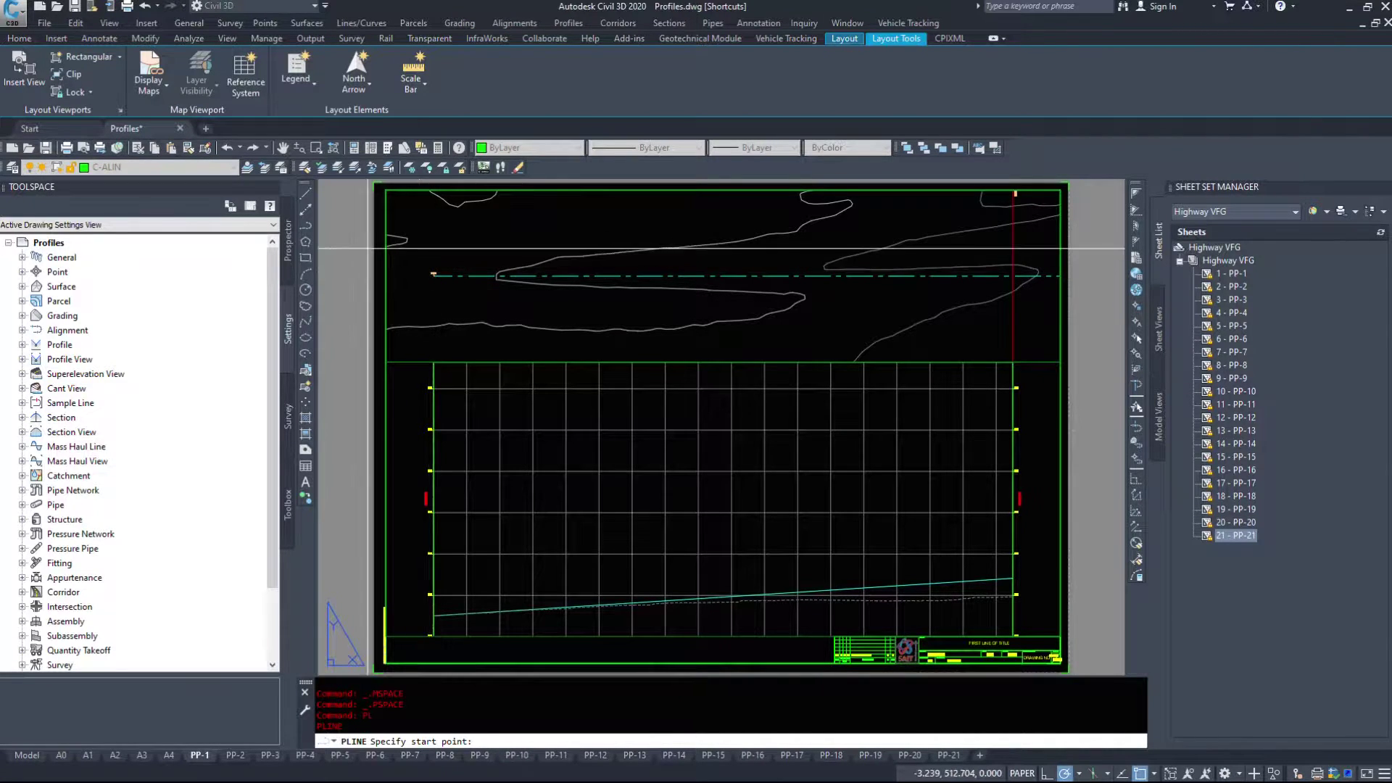
key(Escape)
Draw a vertical construction line in paper space through the alignment's start point in the plan viewport
text(xline)
key(Return)
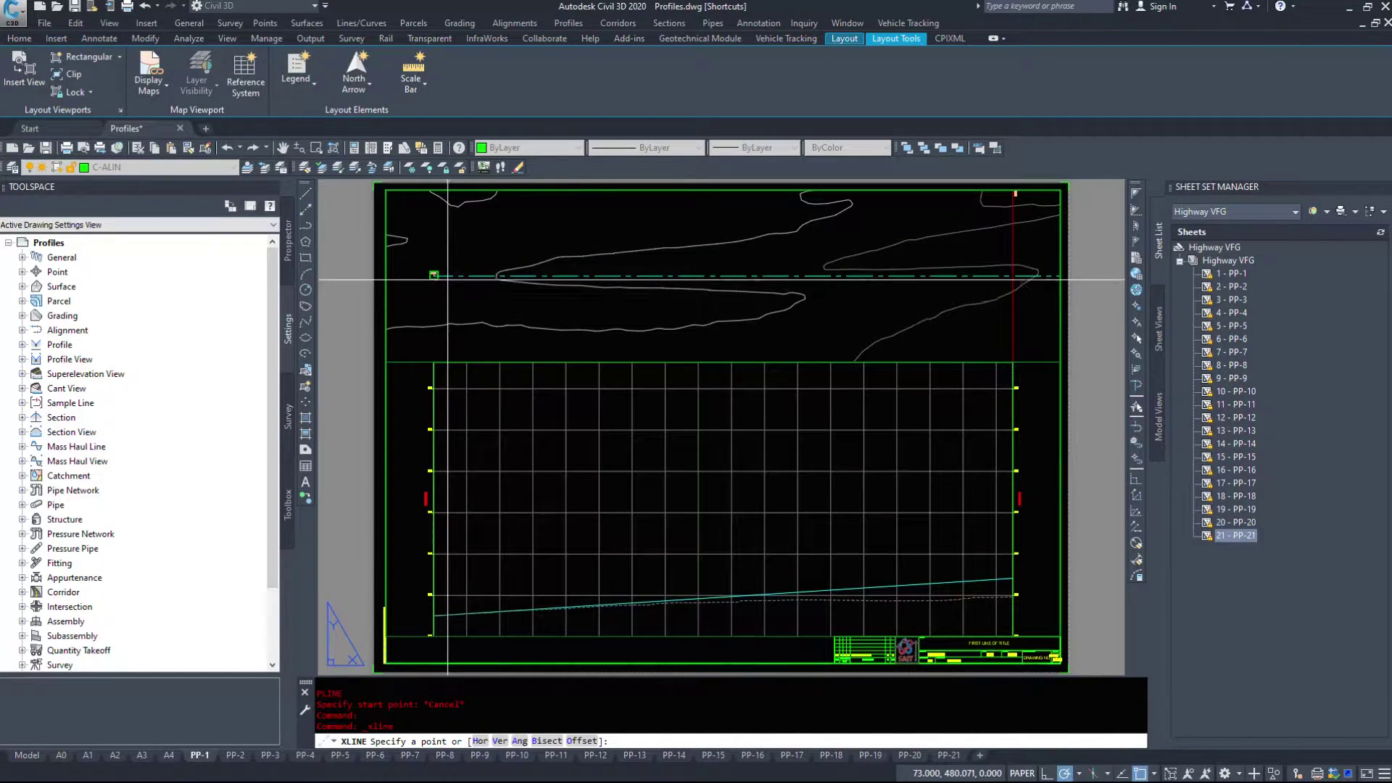
click(434, 276)
middle_drag(434, 591, 438, 509)
key(Escape)
Examine how the construction line matches station 0+000 and the profile grid's start, and check the elevation labels at the grid's far end
scroll(573, 333, up, 6)
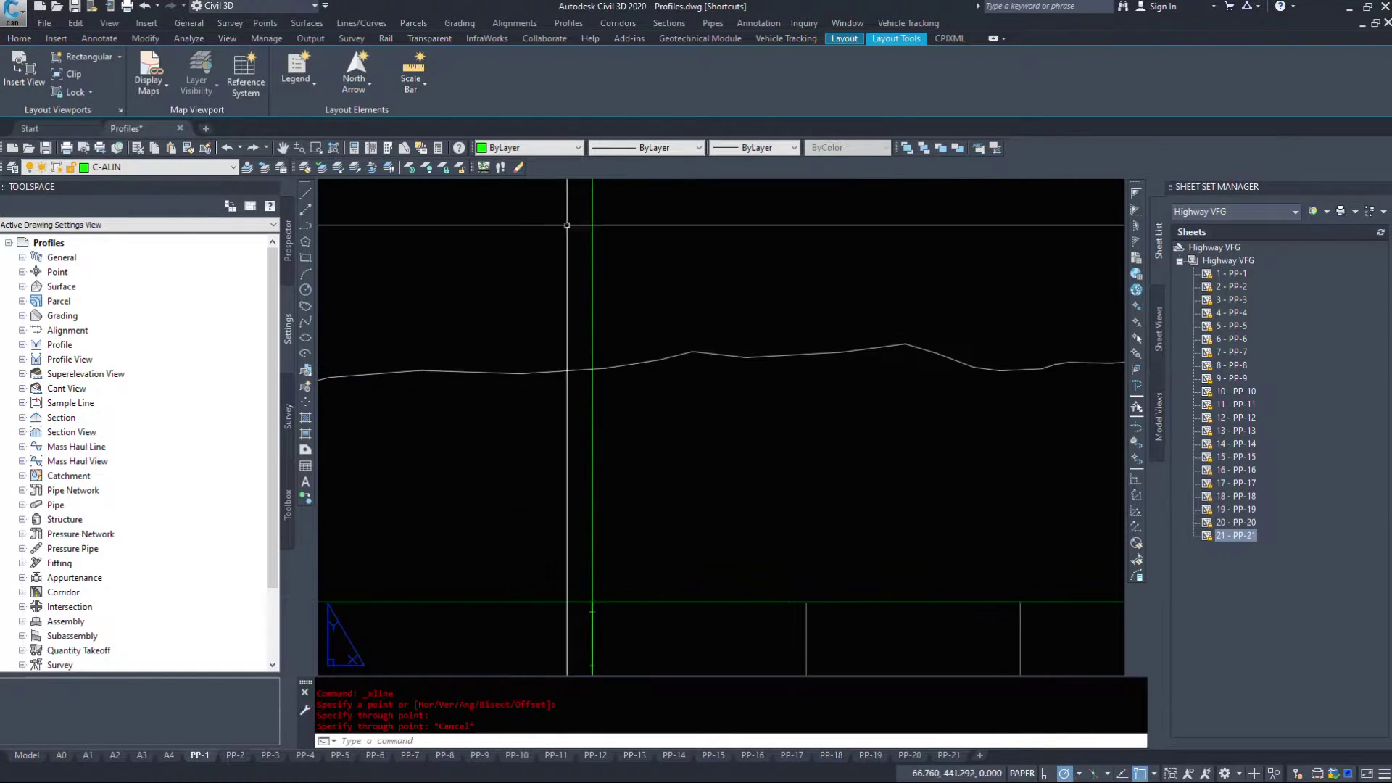
middle_drag(571, 218, 537, 653)
scroll(569, 449, up, 6)
scroll(467, 476, down, 6)
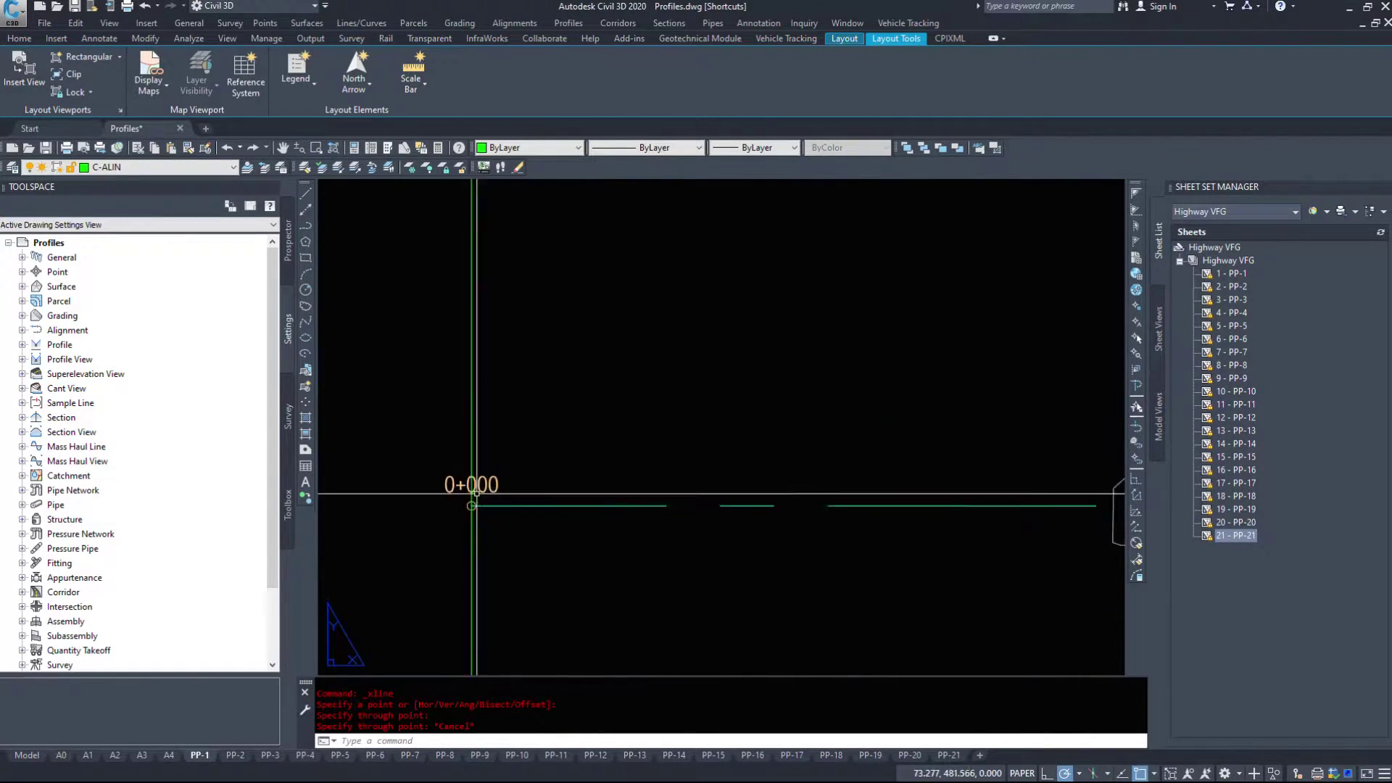
middle_drag(482, 514, 443, 133)
scroll(488, 471, down, 7)
middle_drag(519, 474, 504, 114)
scroll(464, 423, up, 6)
scroll(398, 460, down, 8)
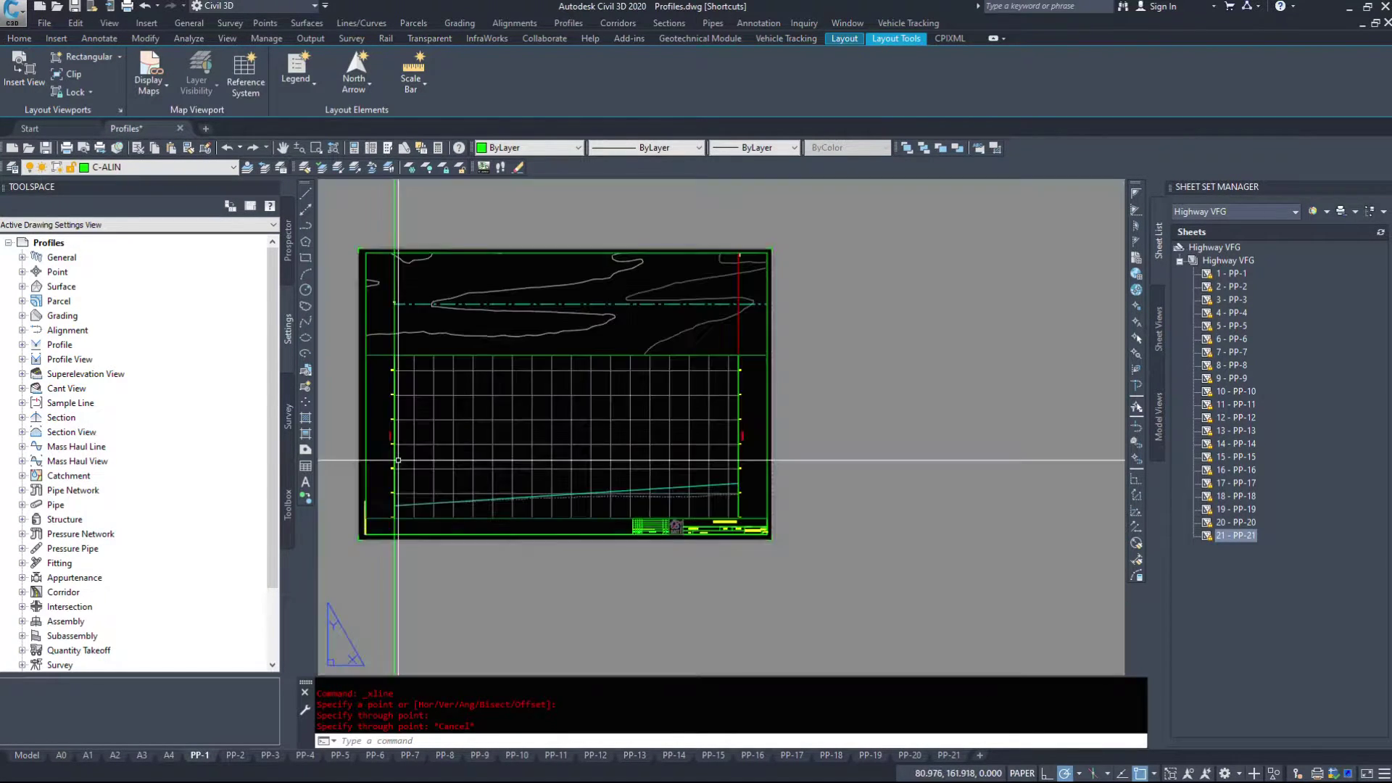
scroll(398, 459, up, 8)
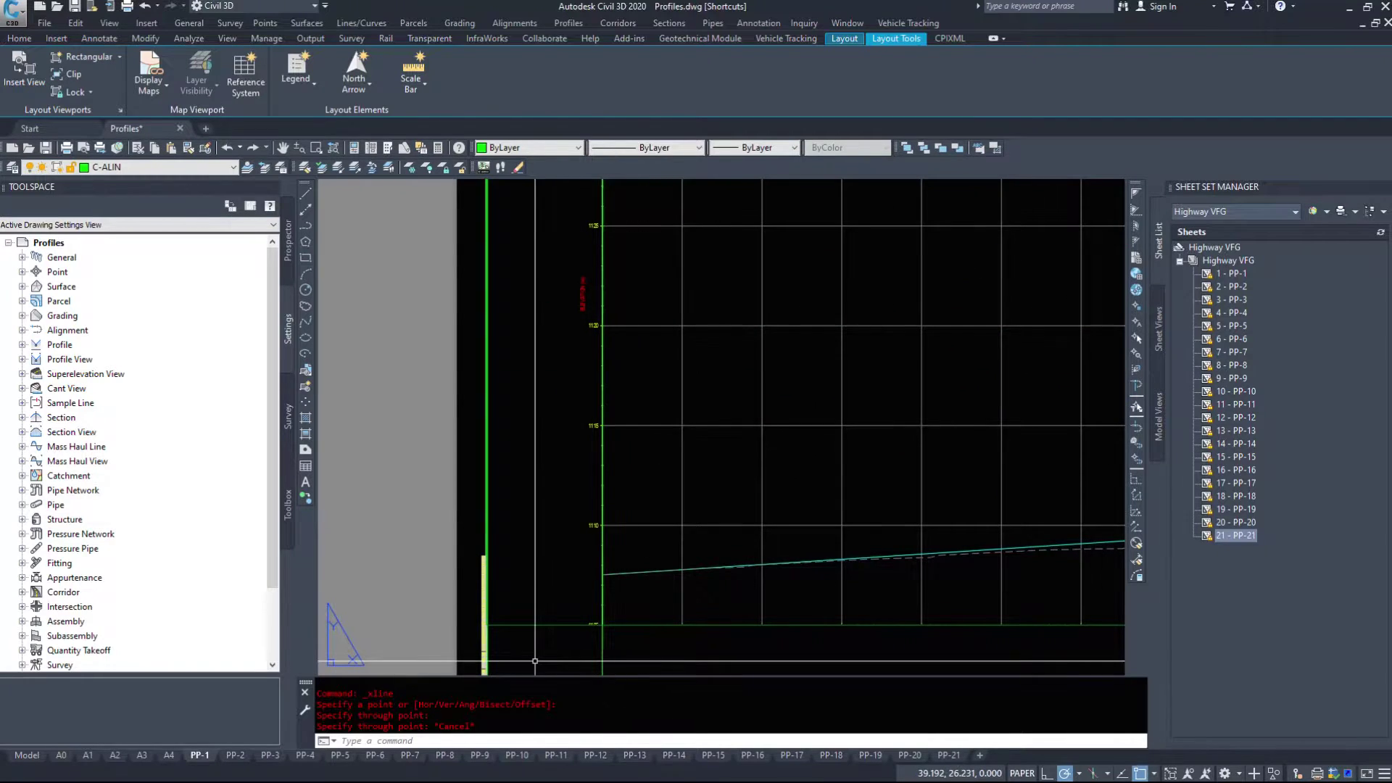
scroll(557, 566, up, 6)
middle_drag(656, 671, 513, 377)
scroll(551, 534, down, 14)
key(Escape)
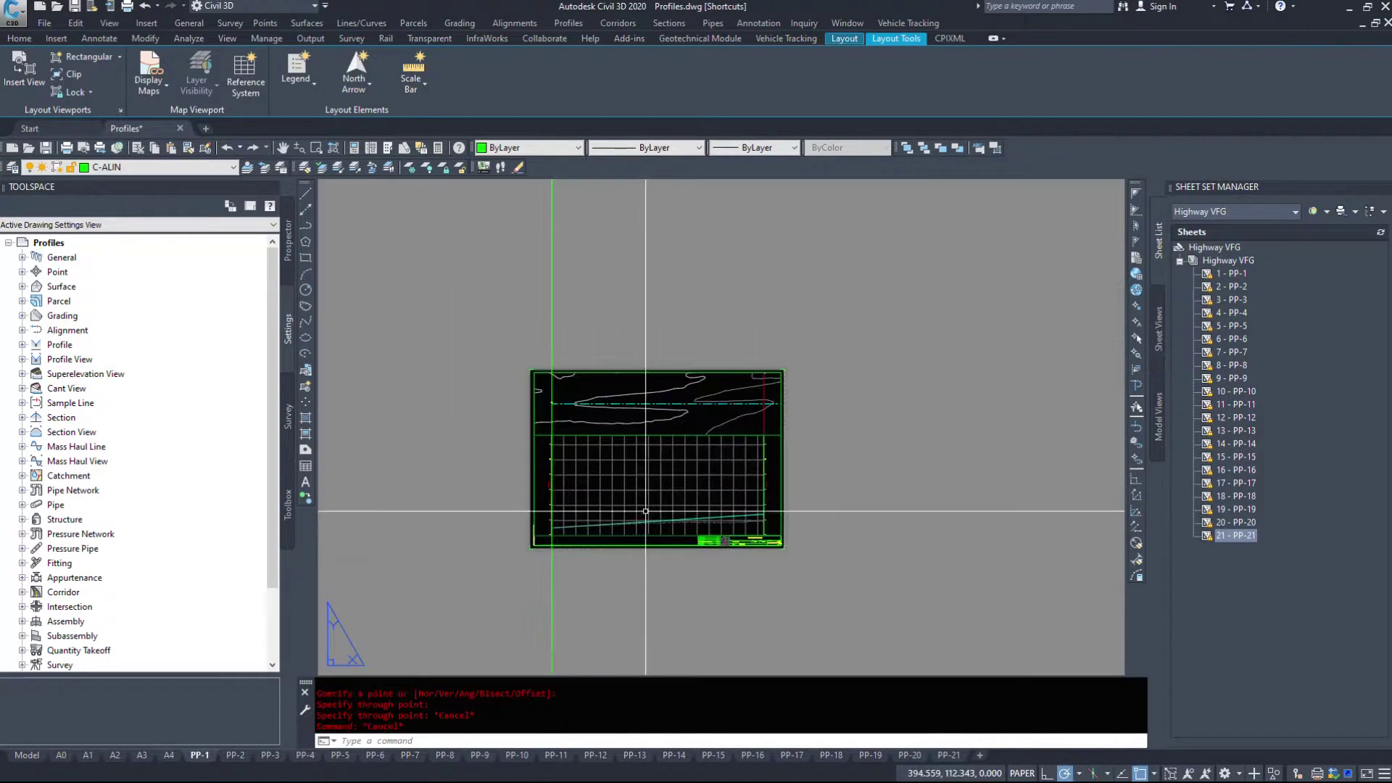
scroll(723, 525, up, 5)
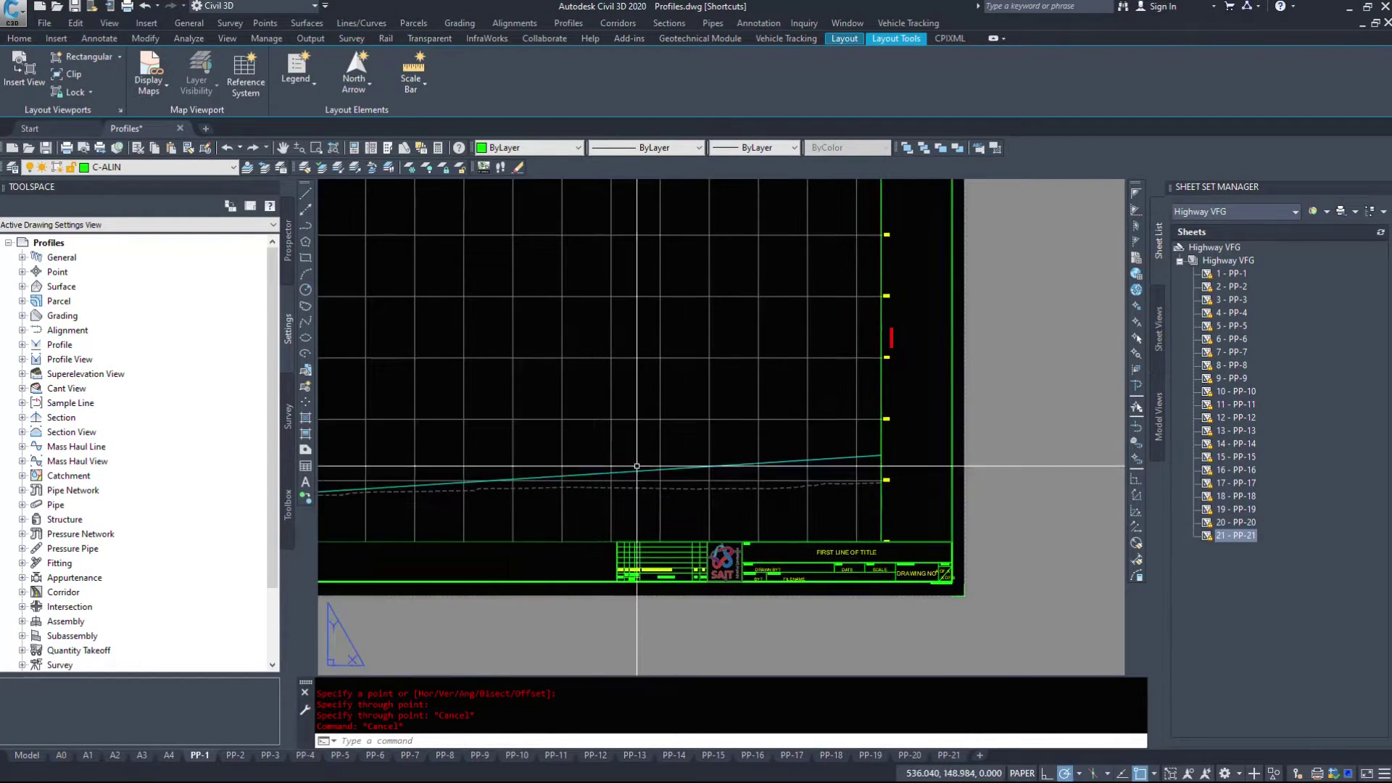
scroll(761, 508, up, 5)
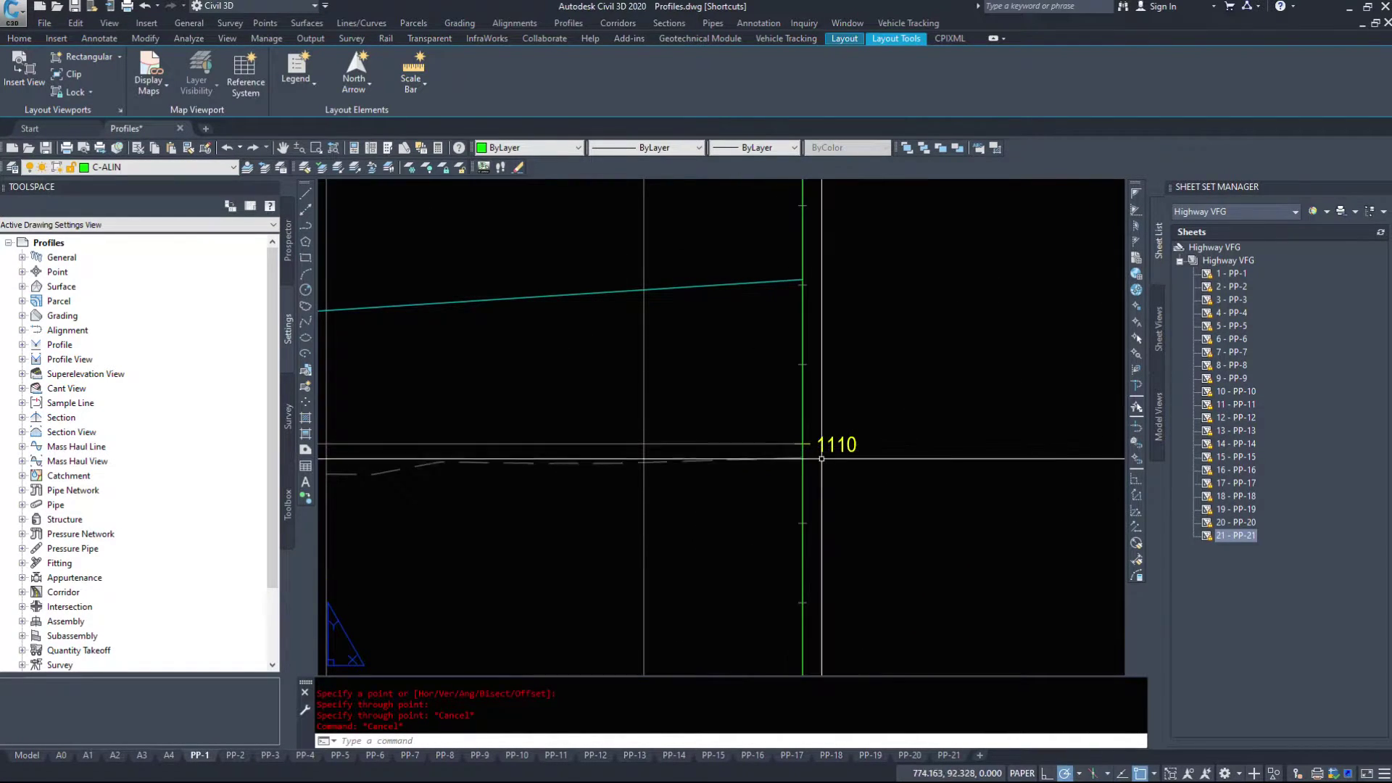
scroll(849, 458, down, 3)
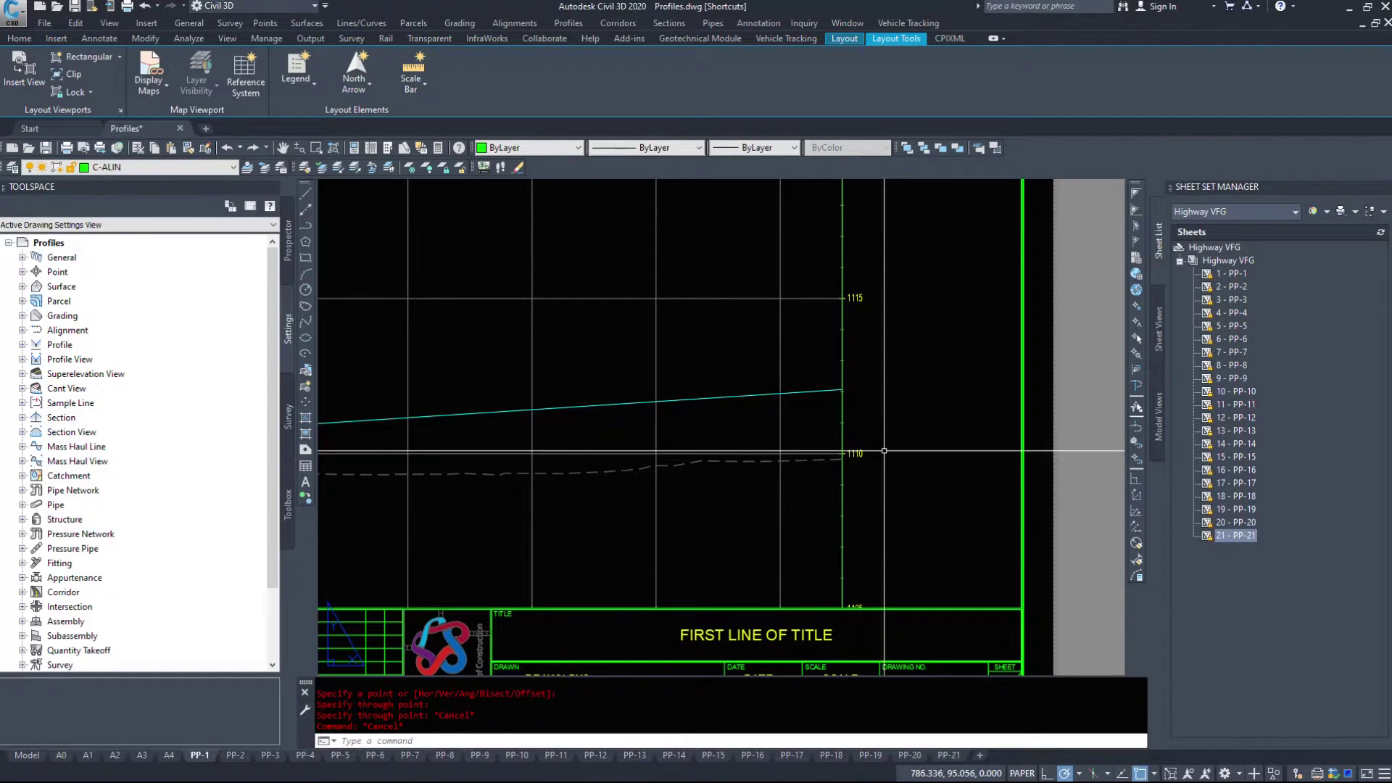
scroll(883, 451, down, 5)
Set the profile view's user-specified station range to start at -0+025 m and end at 0+375 m
double_click(643, 404)
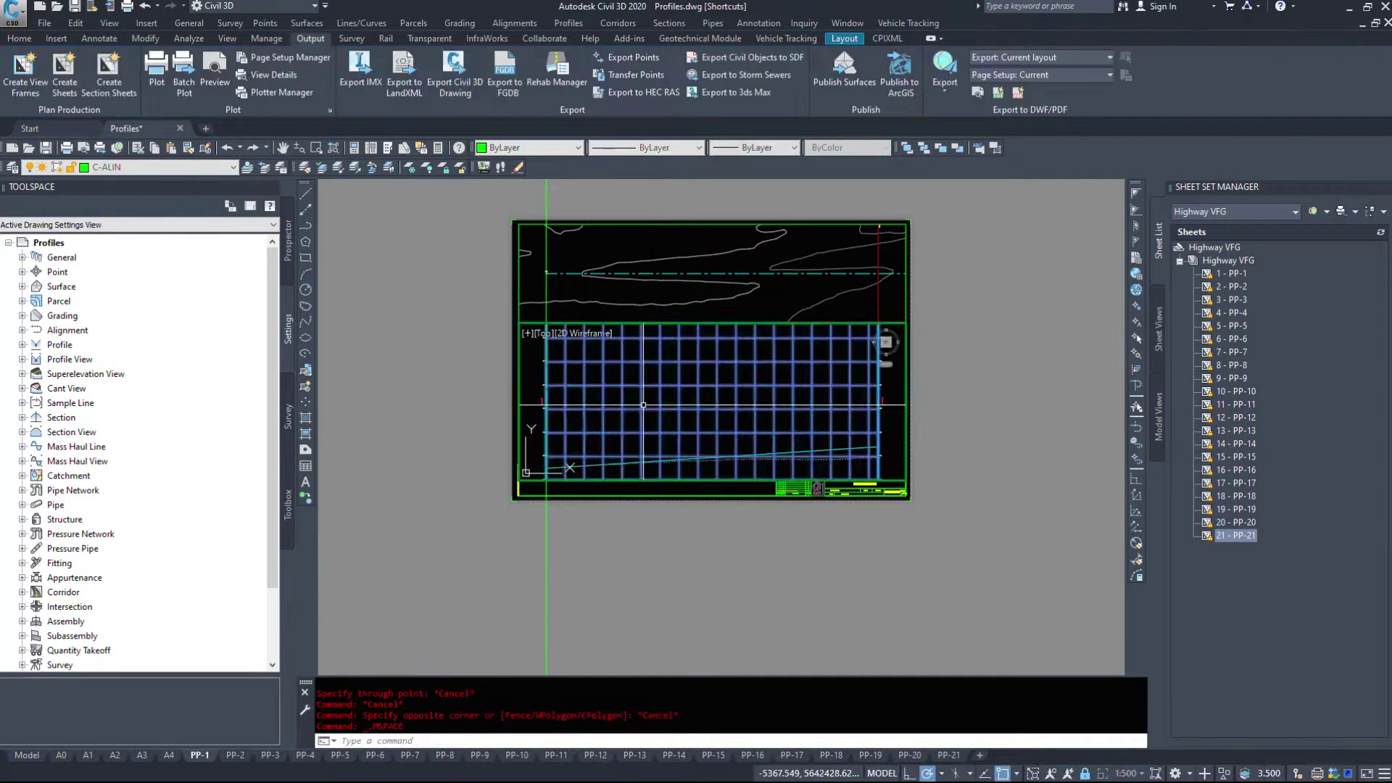
click(643, 405)
right_click(640, 379)
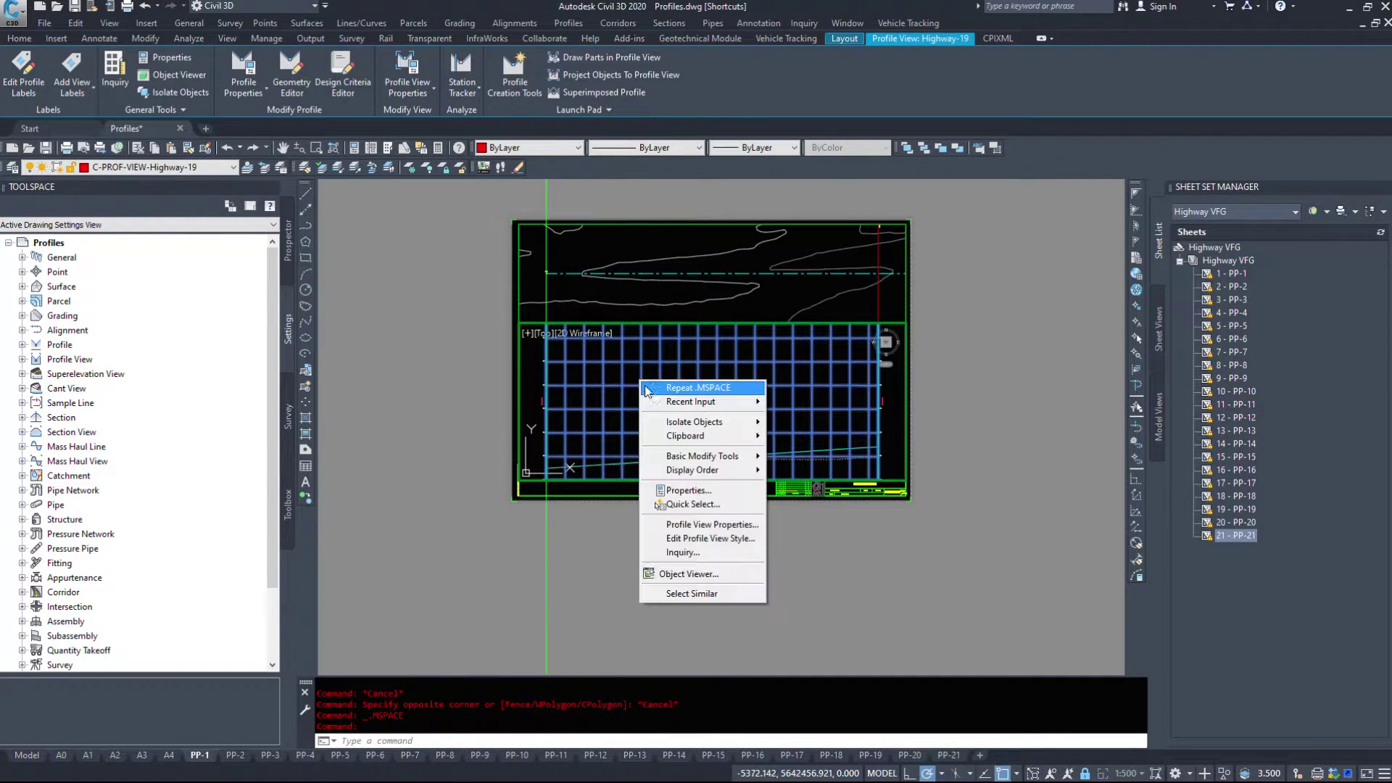
click(727, 527)
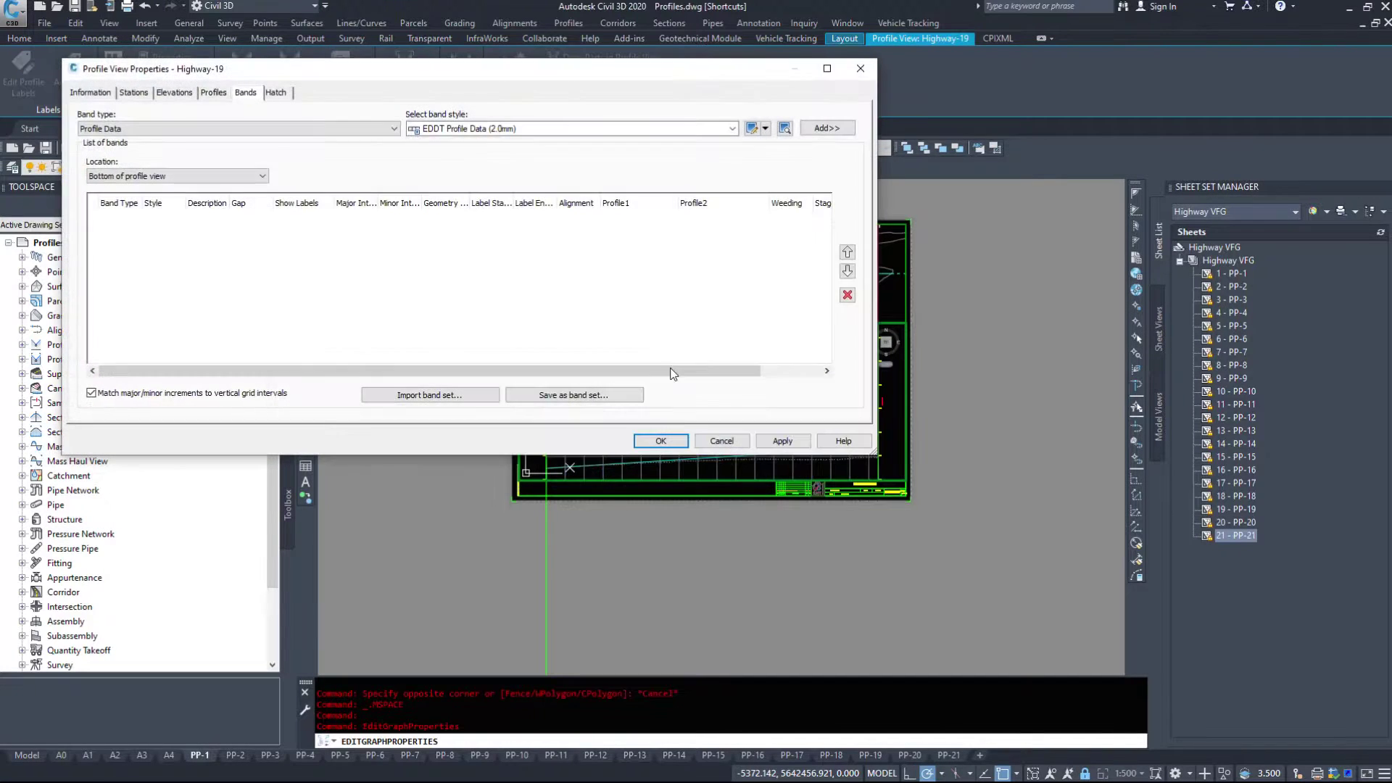
click(142, 92)
drag(233, 65, 205, 51)
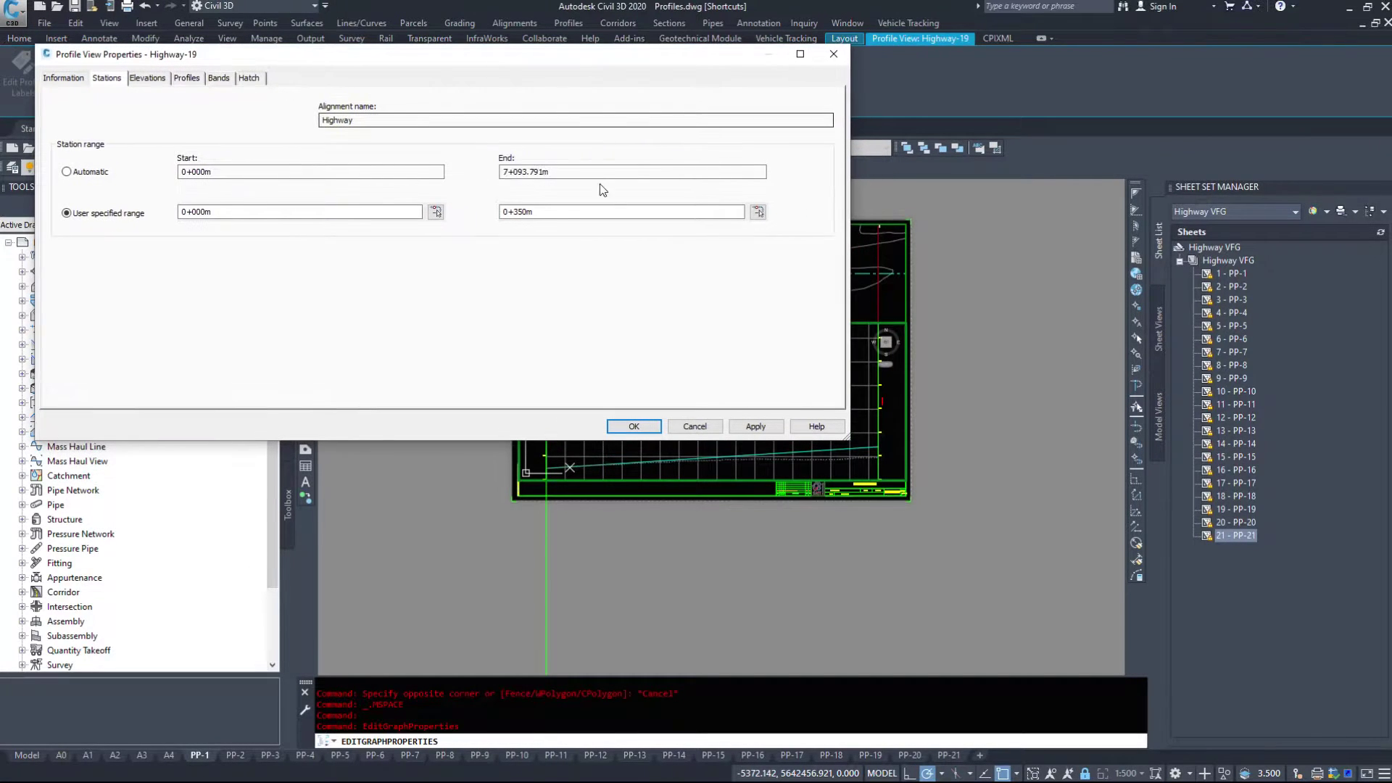
click(98, 213)
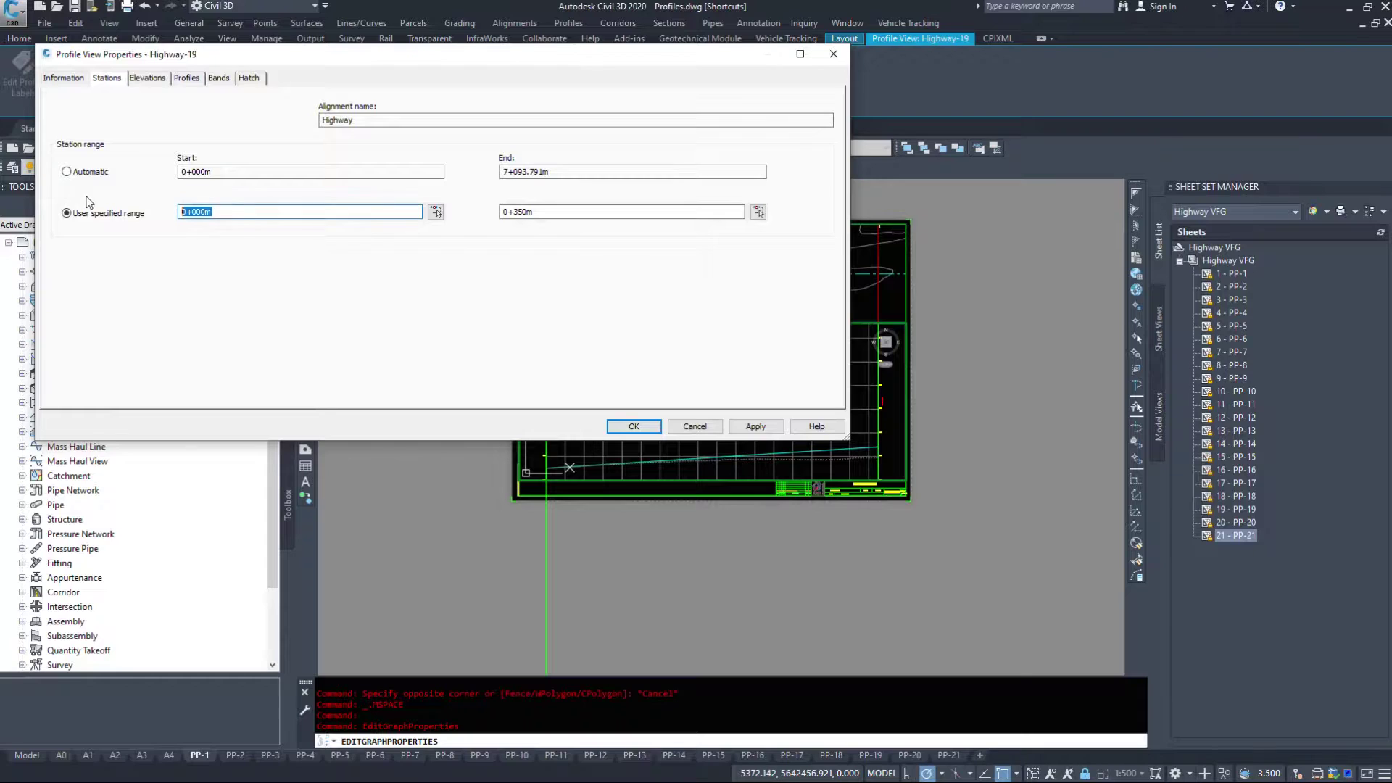
text(-)
key(Tab)
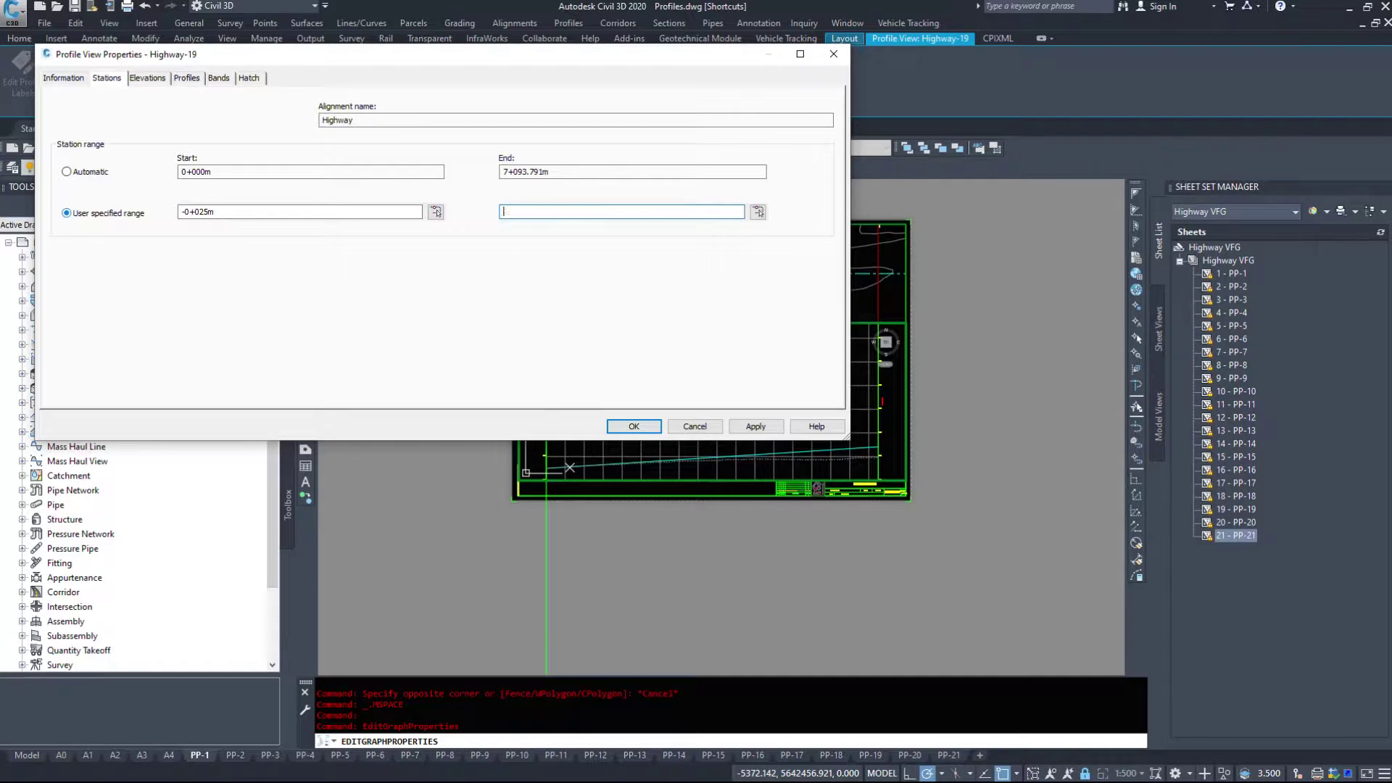
key(Tab)
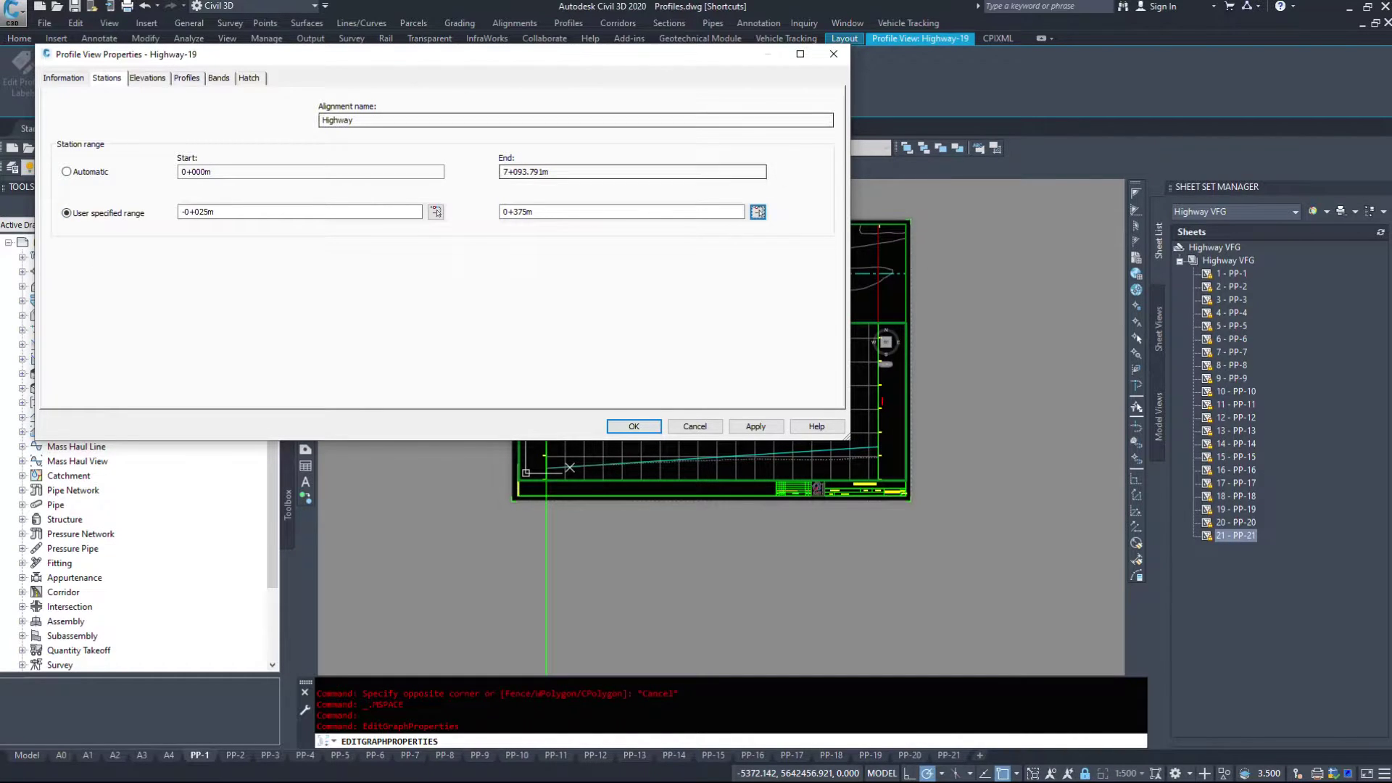
Set the profile view's user-specified elevation range to 1100 m minimum and 1120 m maximum, and apply the properties
click(147, 77)
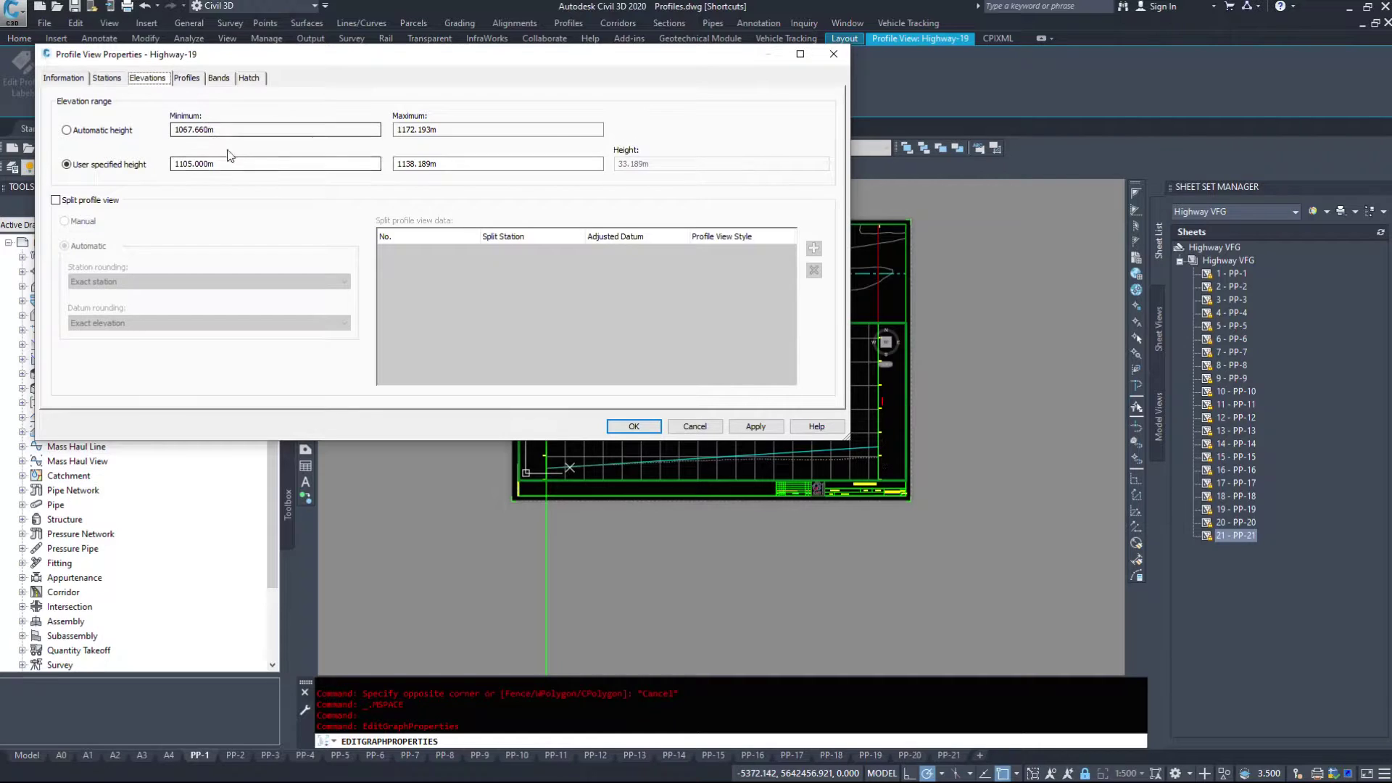
drag(221, 164, 166, 159)
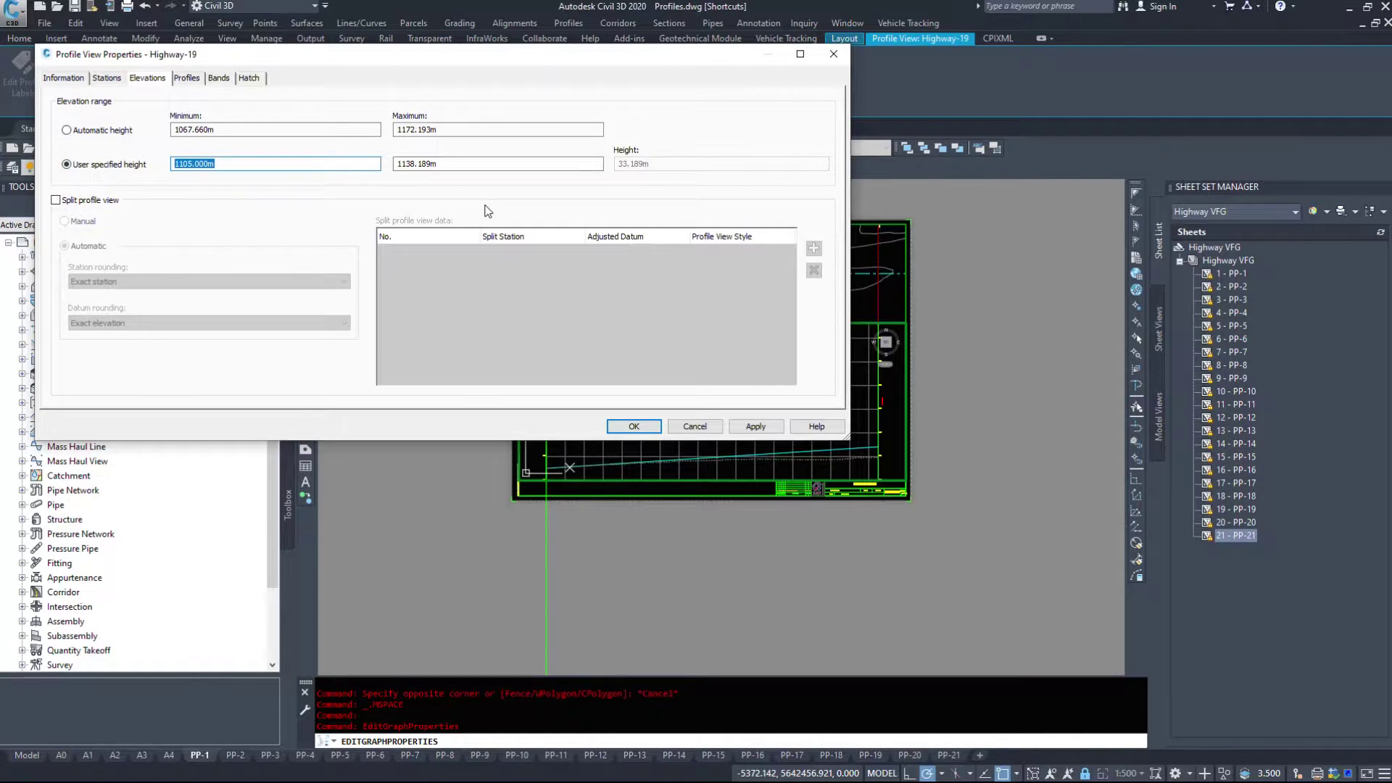
text(1100)
key(Tab)
text(11)
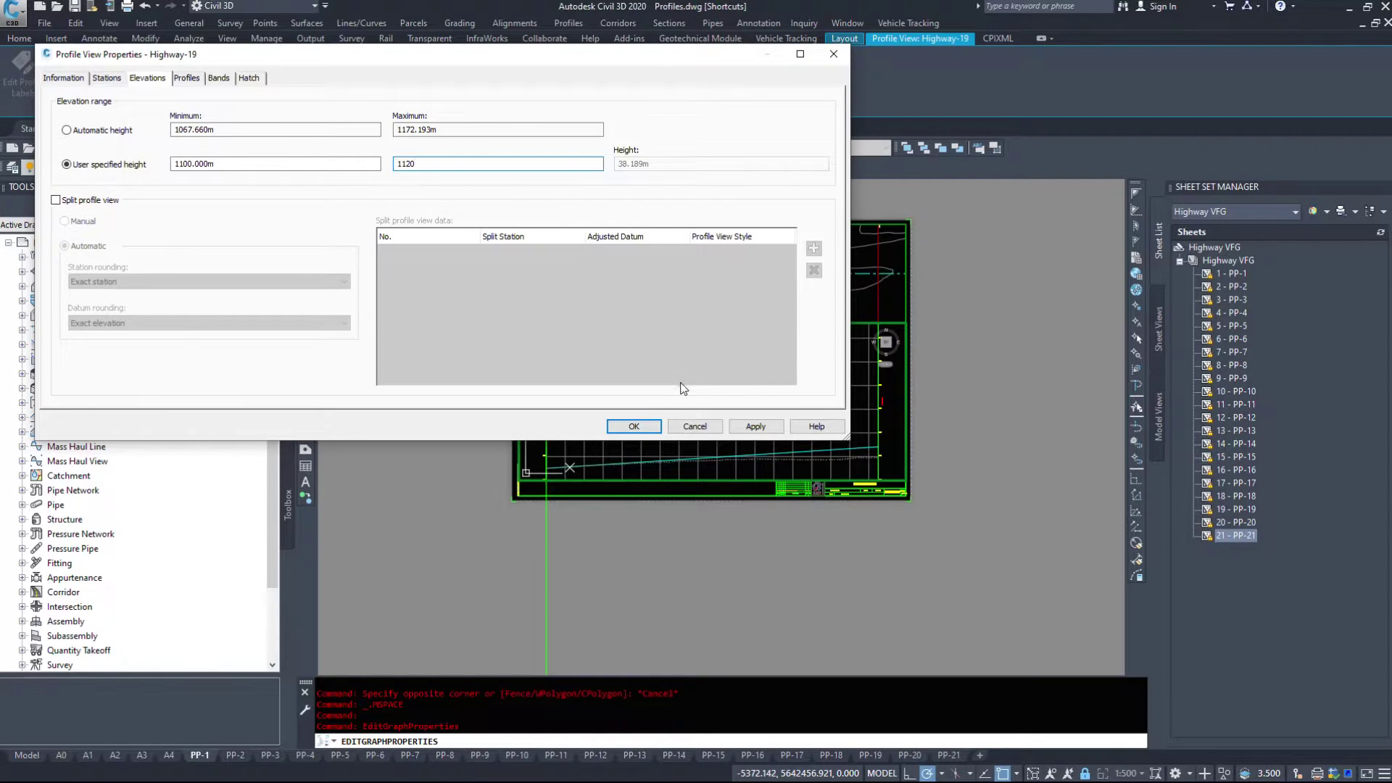
key(Return)
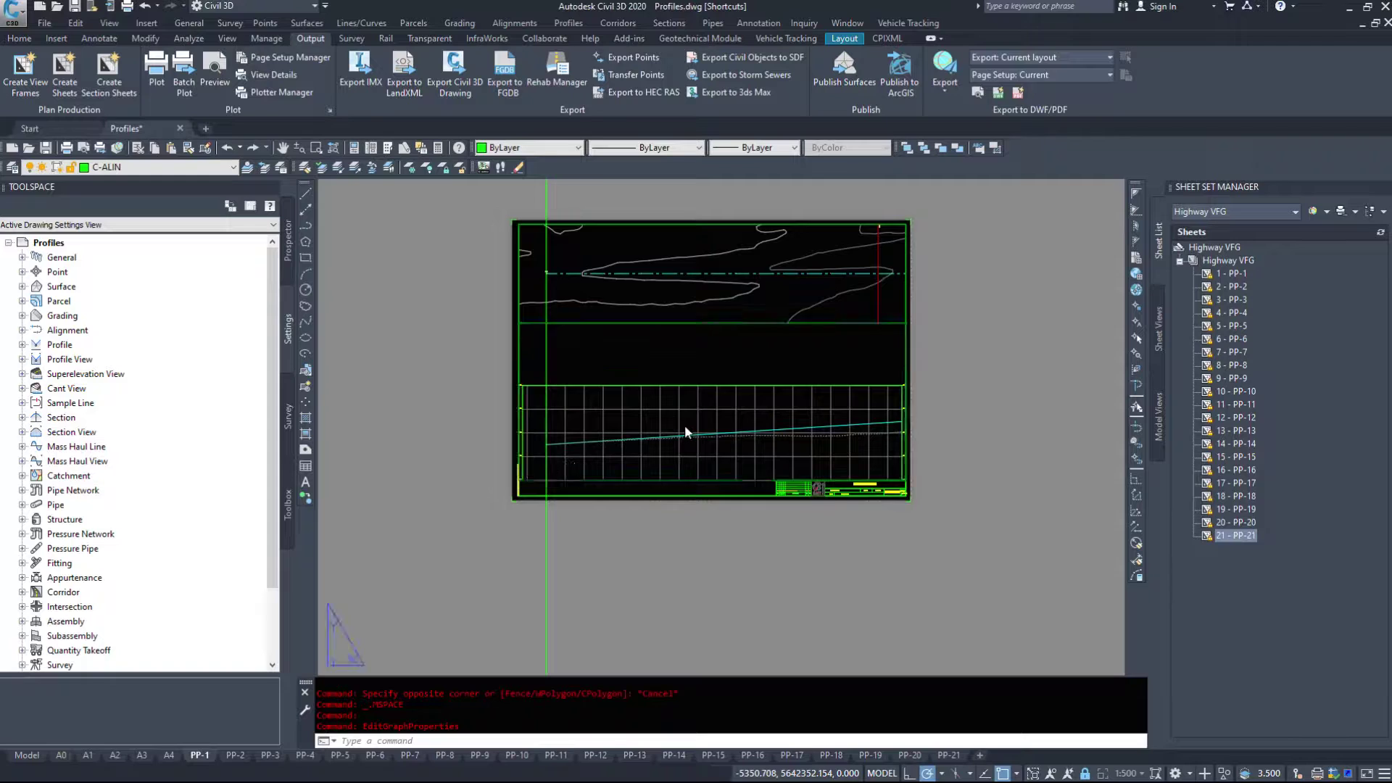
Examine the extended profile grid and its elevation labels at both ends of the viewport
middle_drag(597, 466, 597, 404)
scroll(597, 404, up, 6)
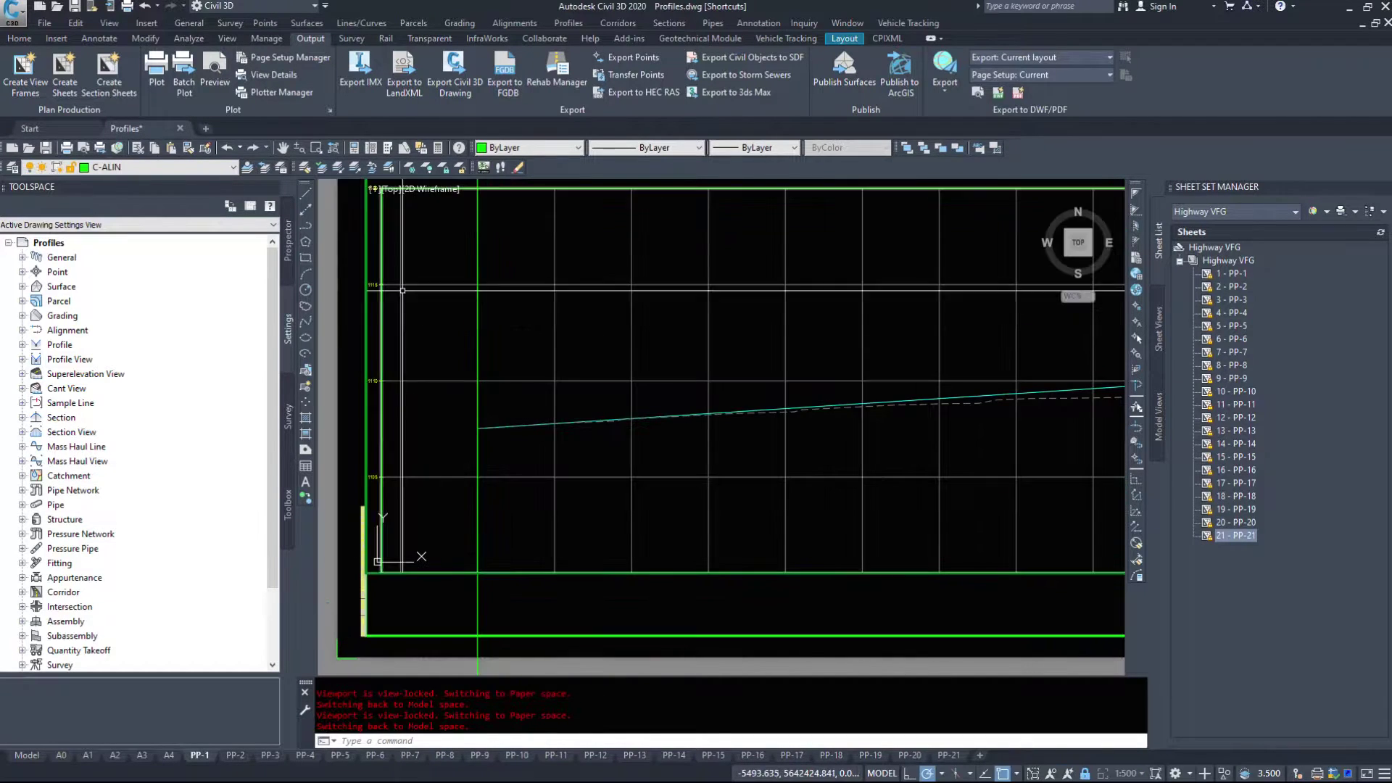
scroll(388, 359, up, 4)
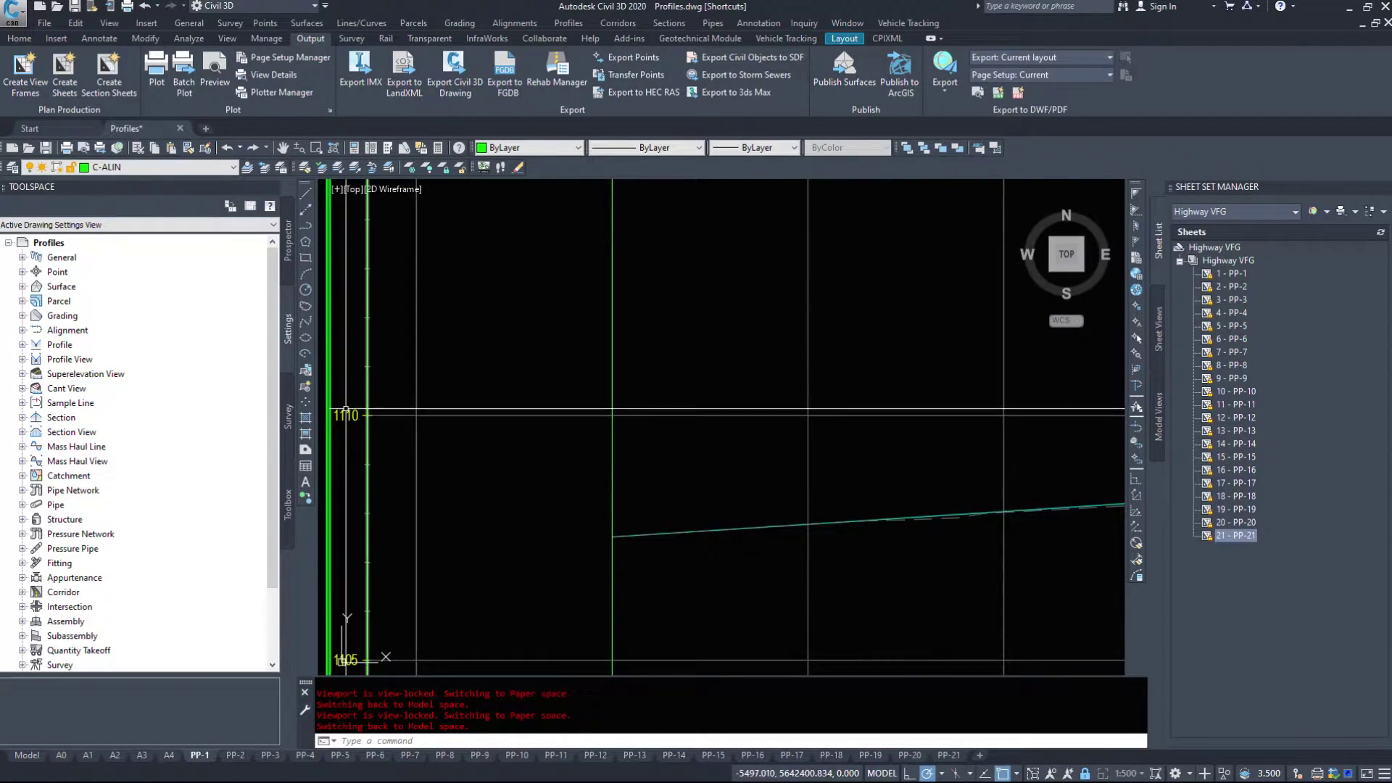
scroll(344, 421, down, 4)
middle_drag(851, 460, 302, 429)
middle_drag(972, 413, 377, 391)
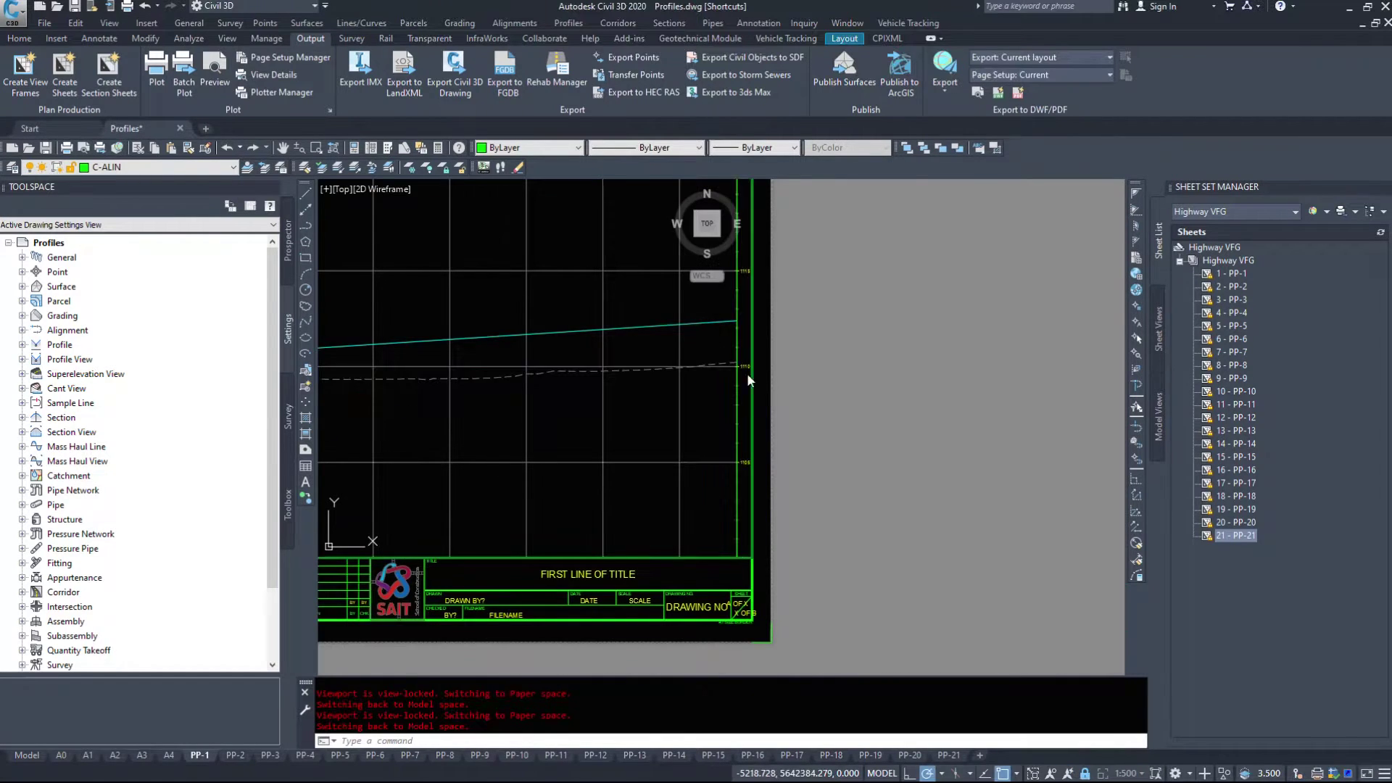
scroll(783, 369, up, 3)
scroll(932, 413, down, 5)
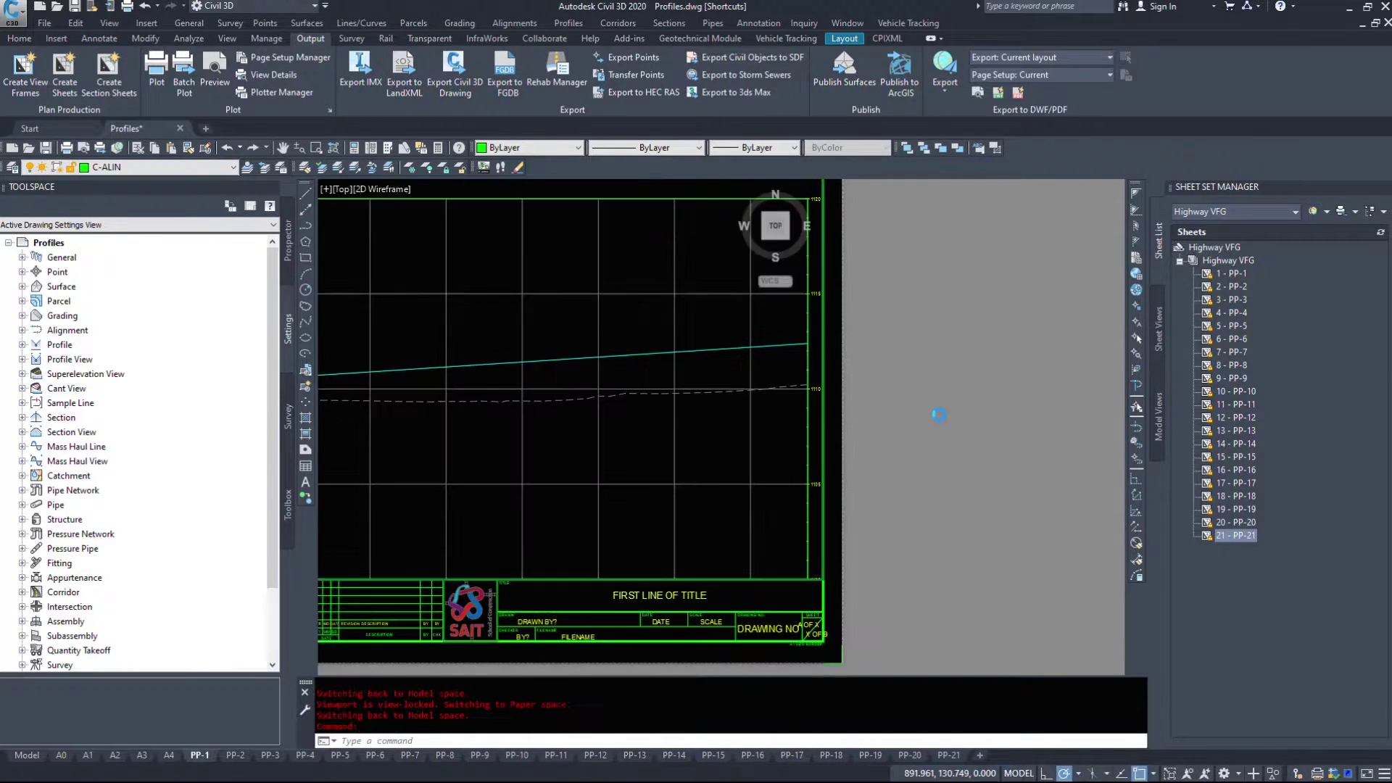
scroll(933, 413, up, 1)
middle_drag(482, 346, 643, 398)
Return to paper space and maximize the profile viewport
click(641, 398)
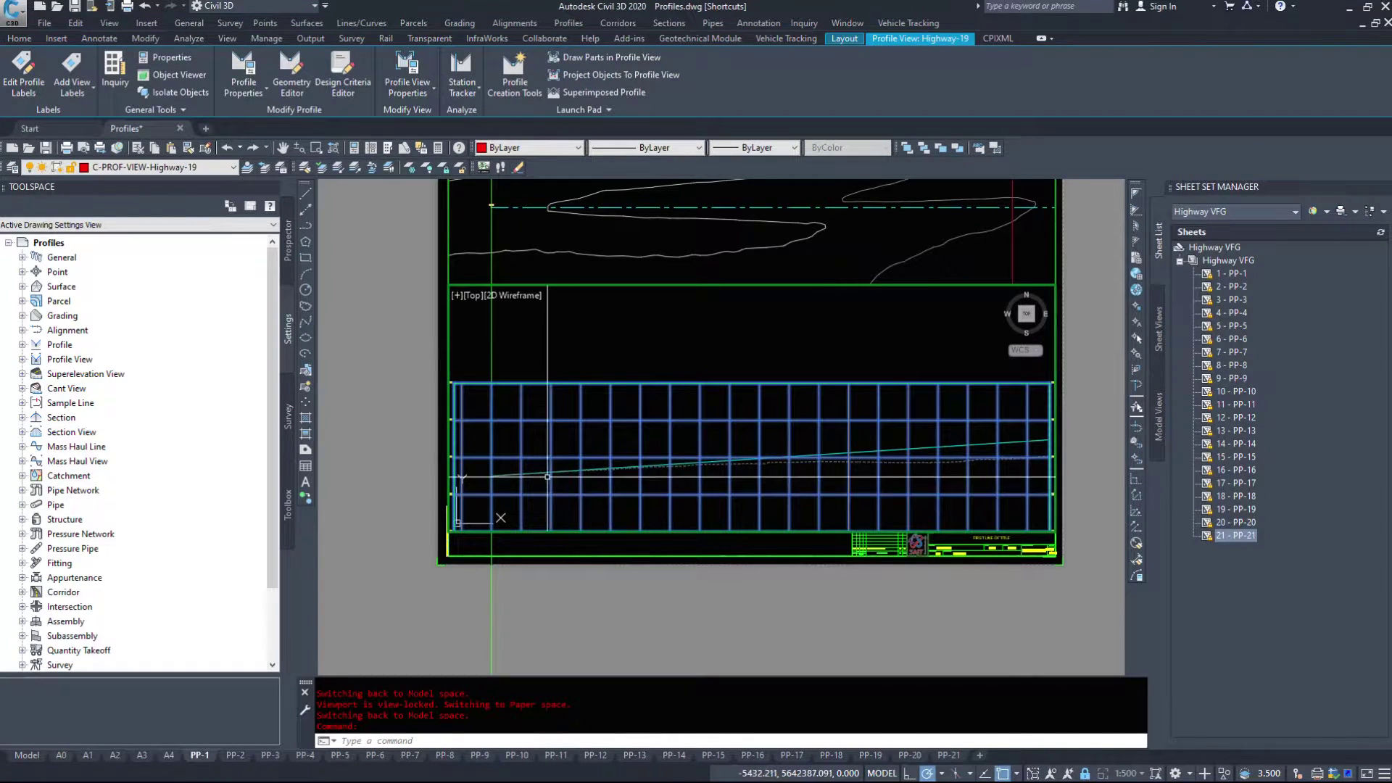
double_click(534, 569)
scroll(487, 537, up, 2)
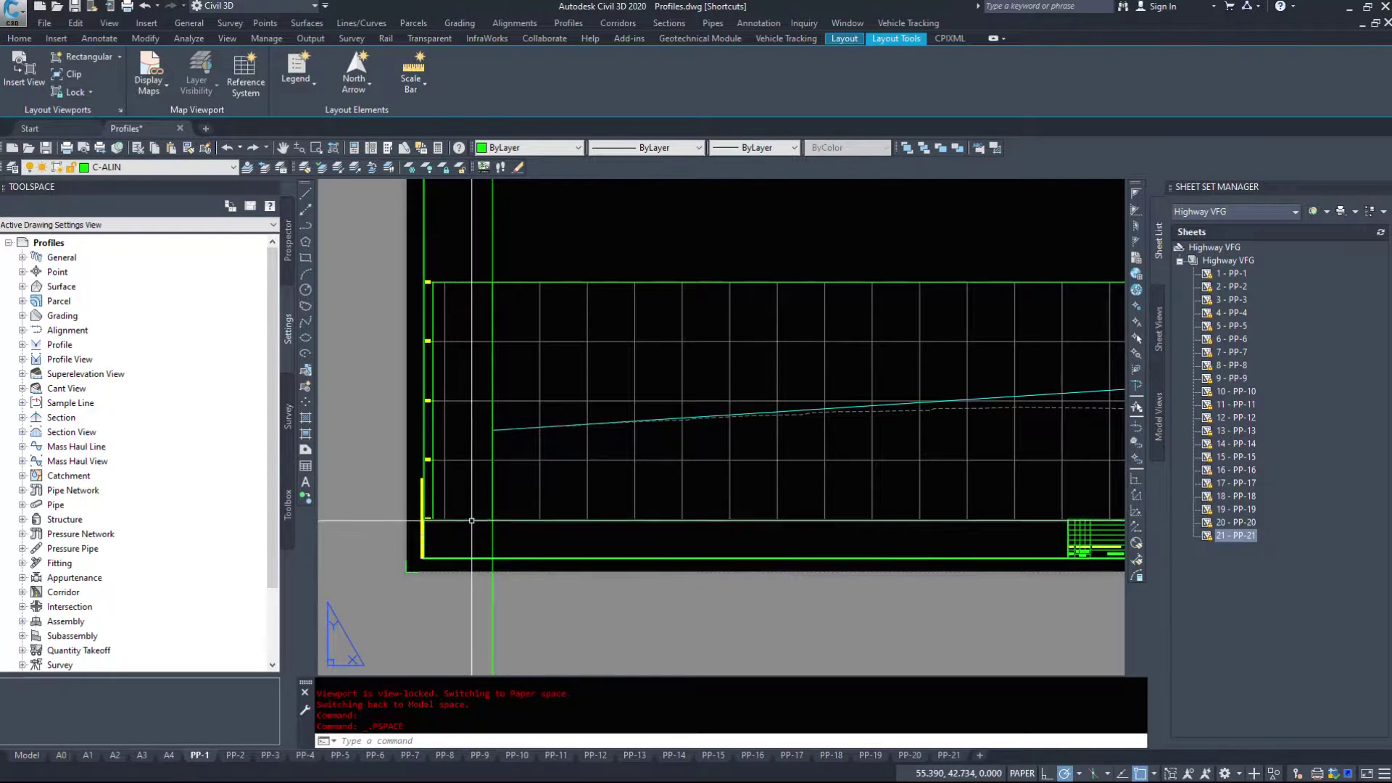
double_click(472, 520)
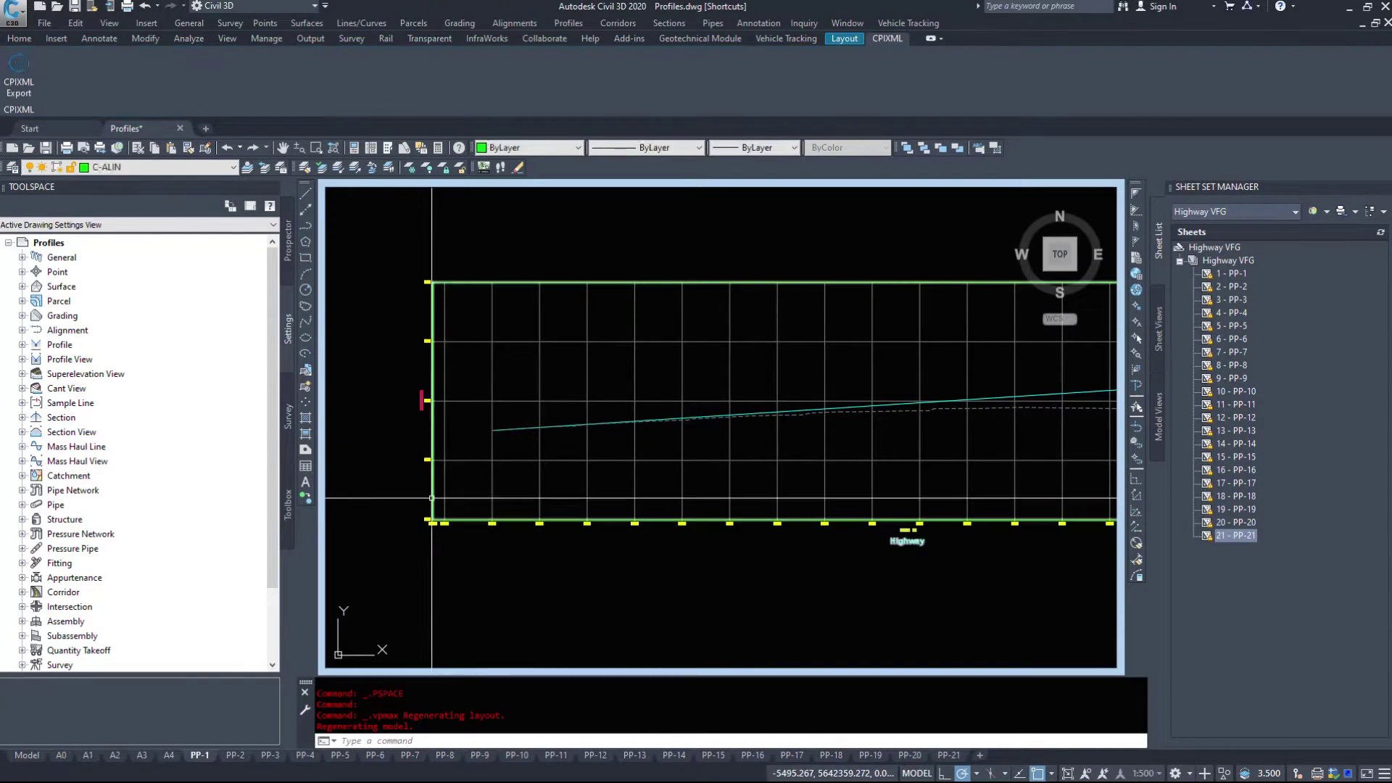
Move the profile view straight up inside the maximized viewport, and minimize the viewport back to the PP-1 sheet with VPMIN
scroll(590, 312, down, 5)
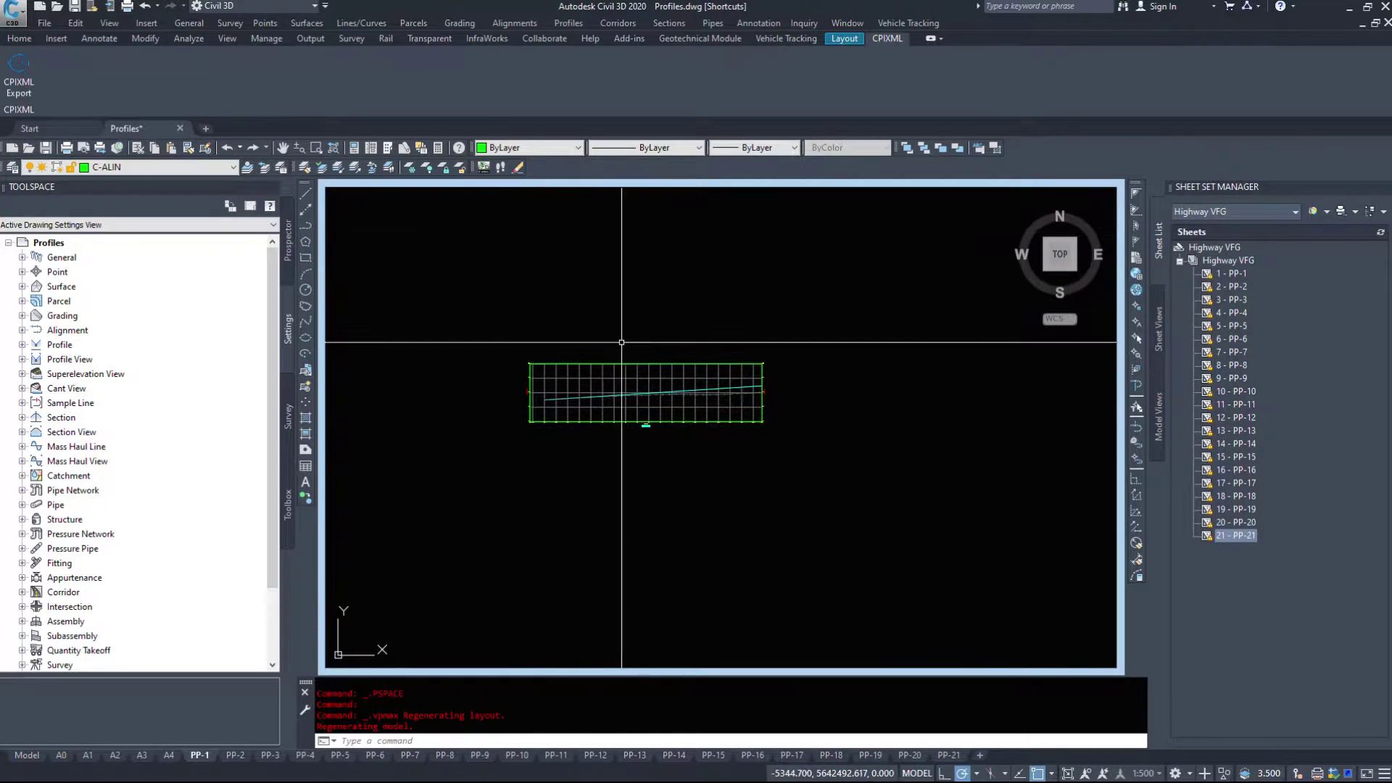
click(535, 417)
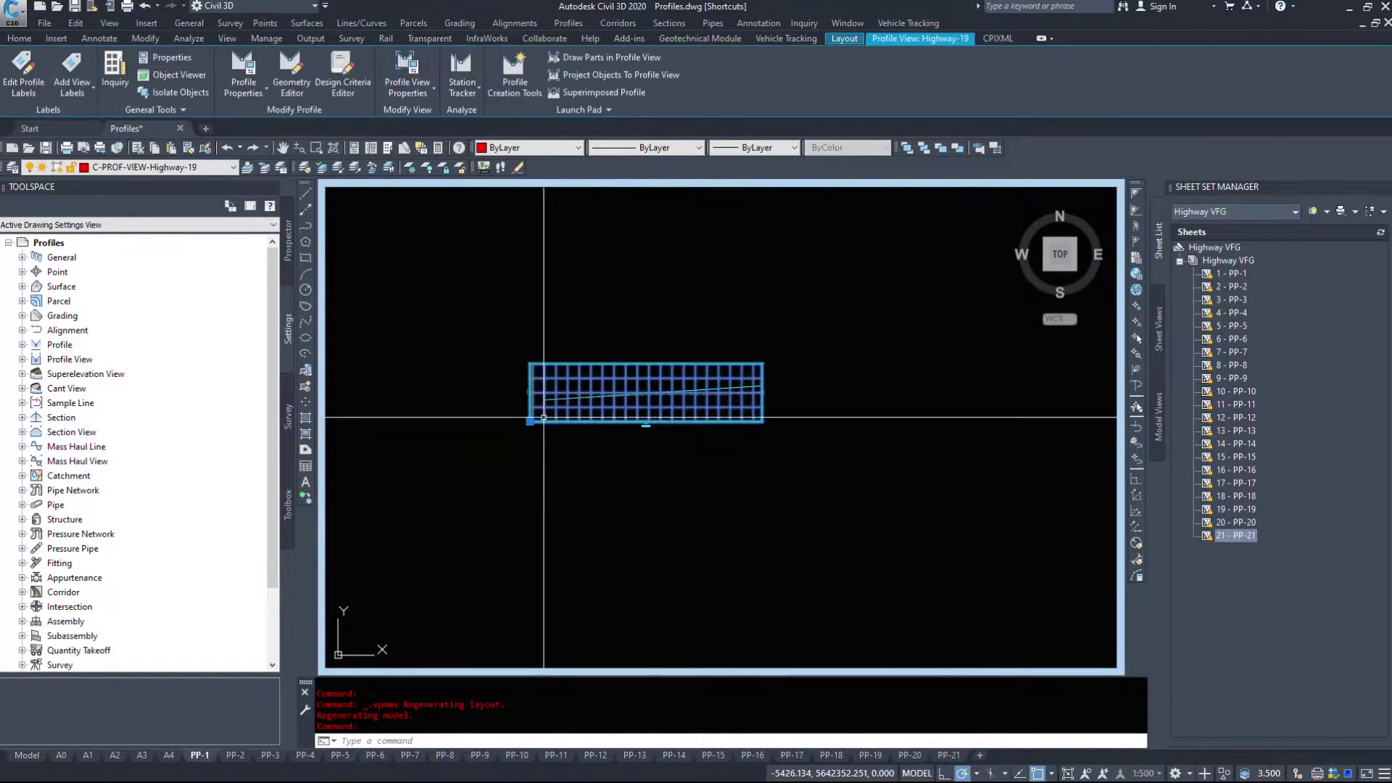
click(531, 418)
scroll(531, 419, up, 6)
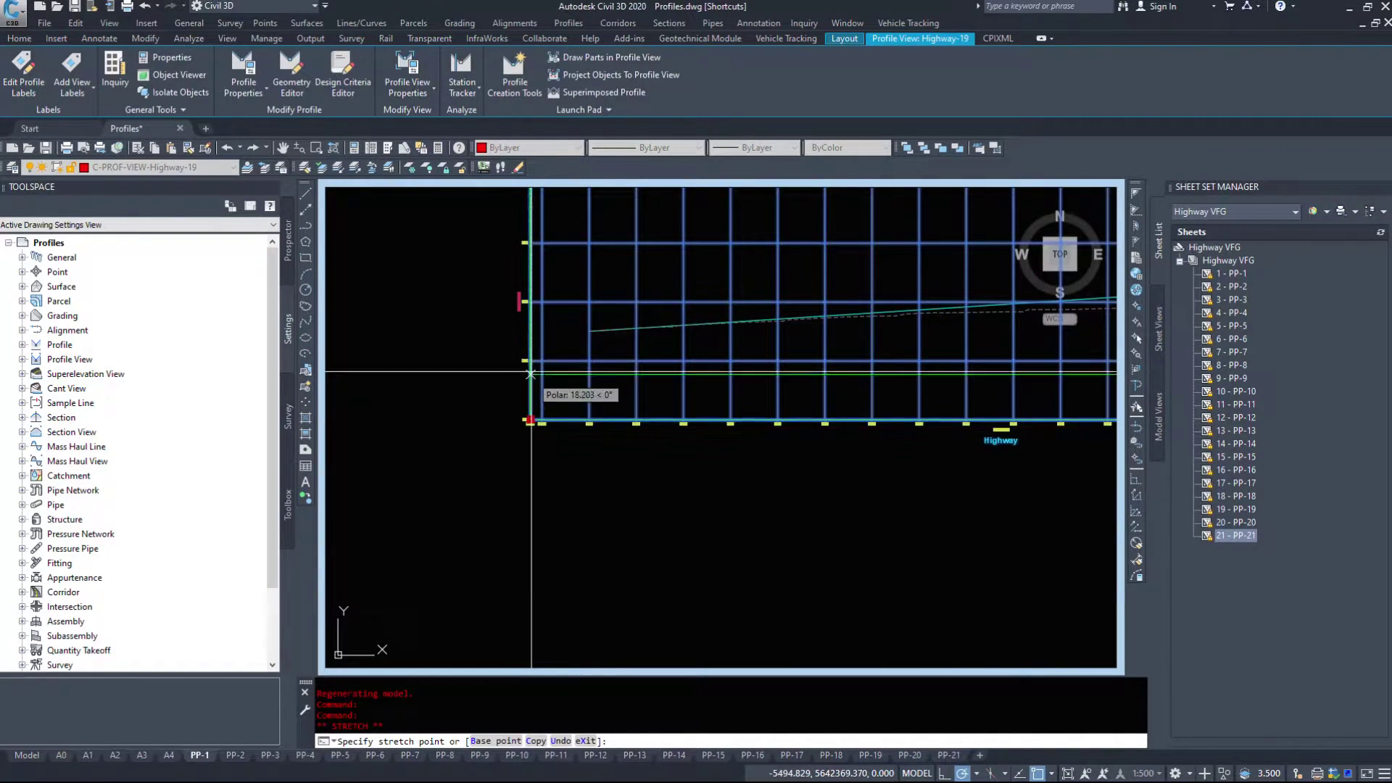
click(531, 269)
key(Escape)
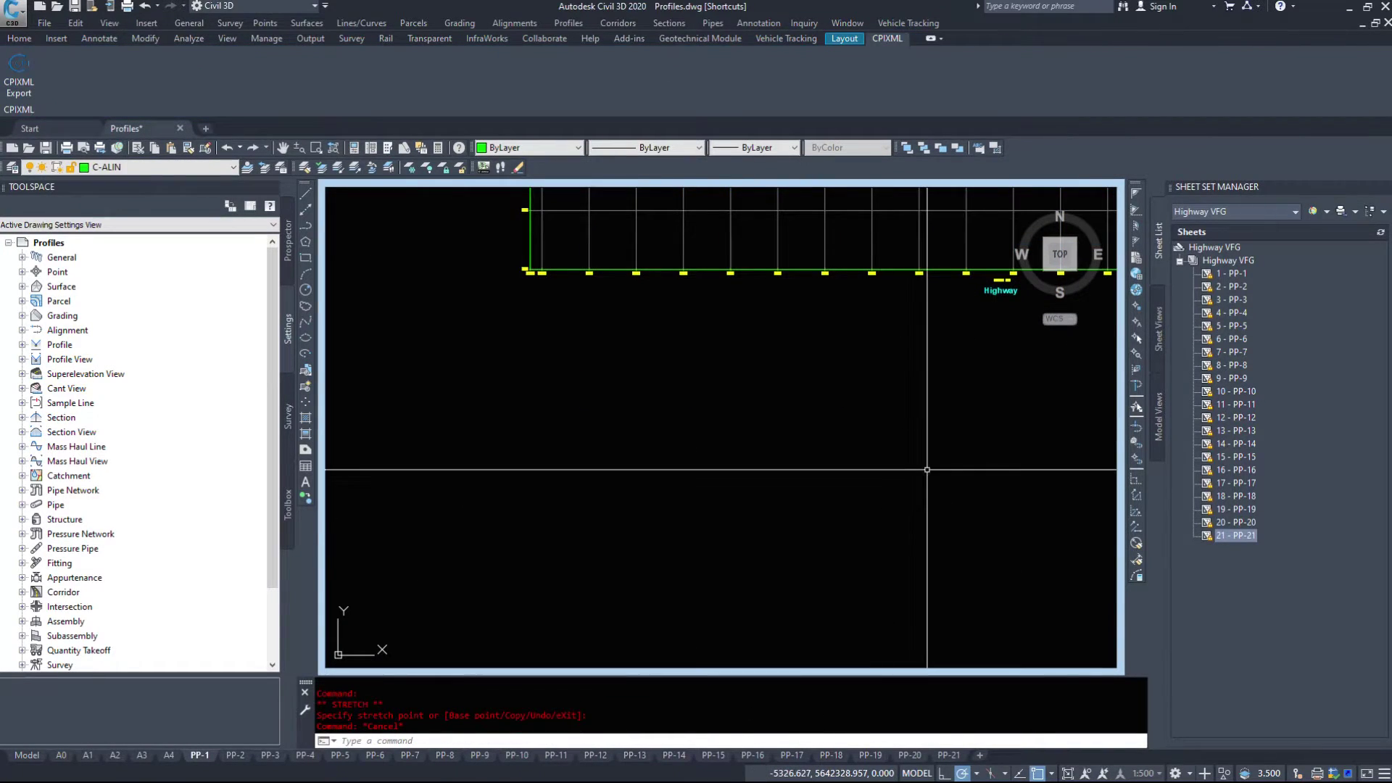
text(v)
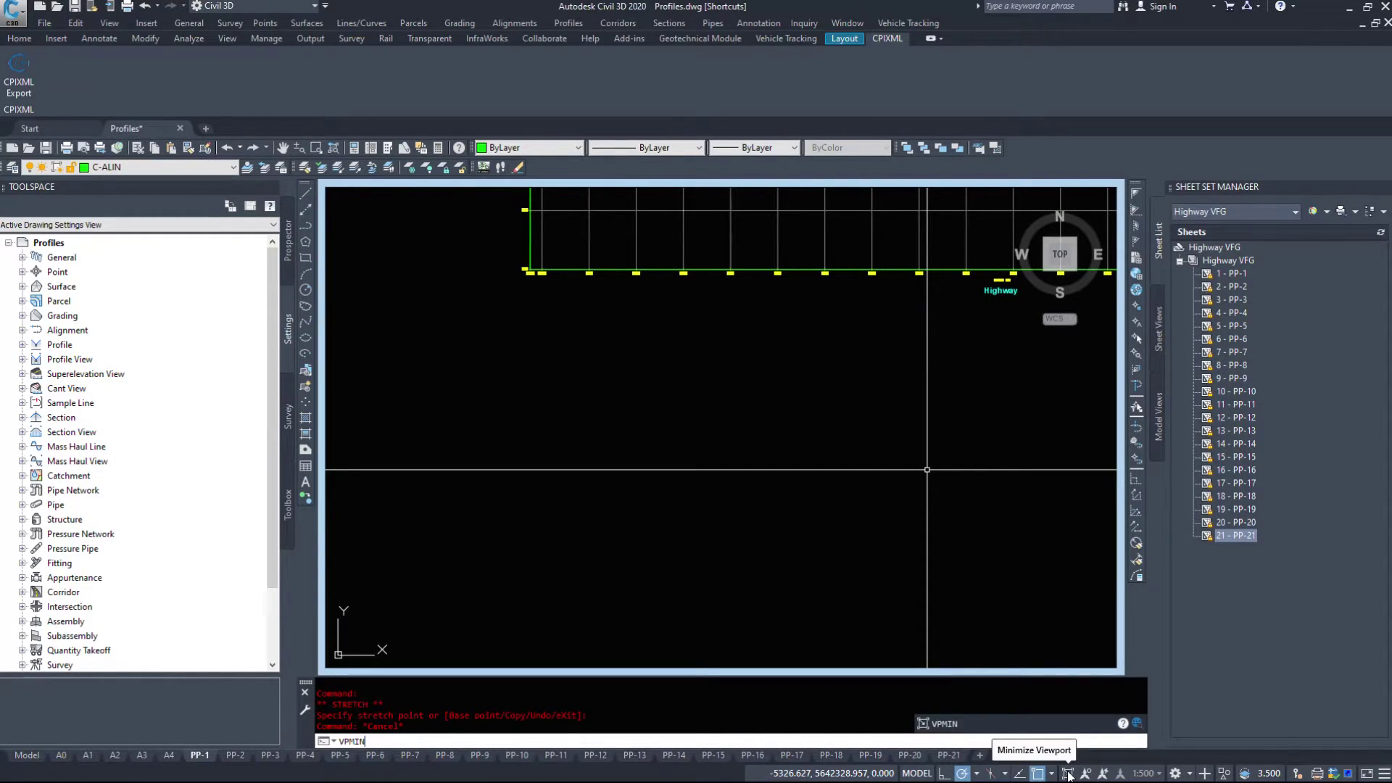
key(Return)
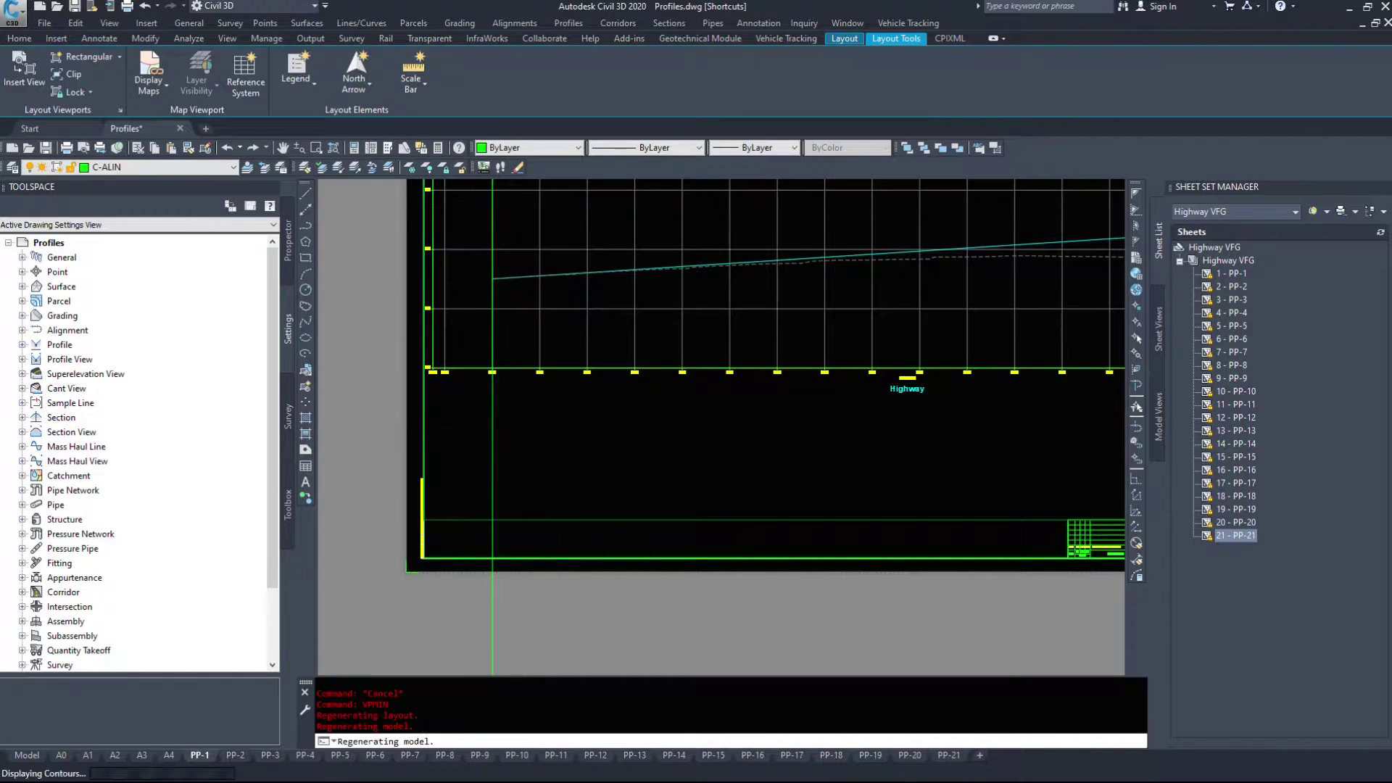
Erase the vertical guide line that runs through the start of the profile in paper space
scroll(484, 446, down, 4)
scroll(596, 392, up, 2)
click(487, 481)
click(397, 460)
key(Delete)
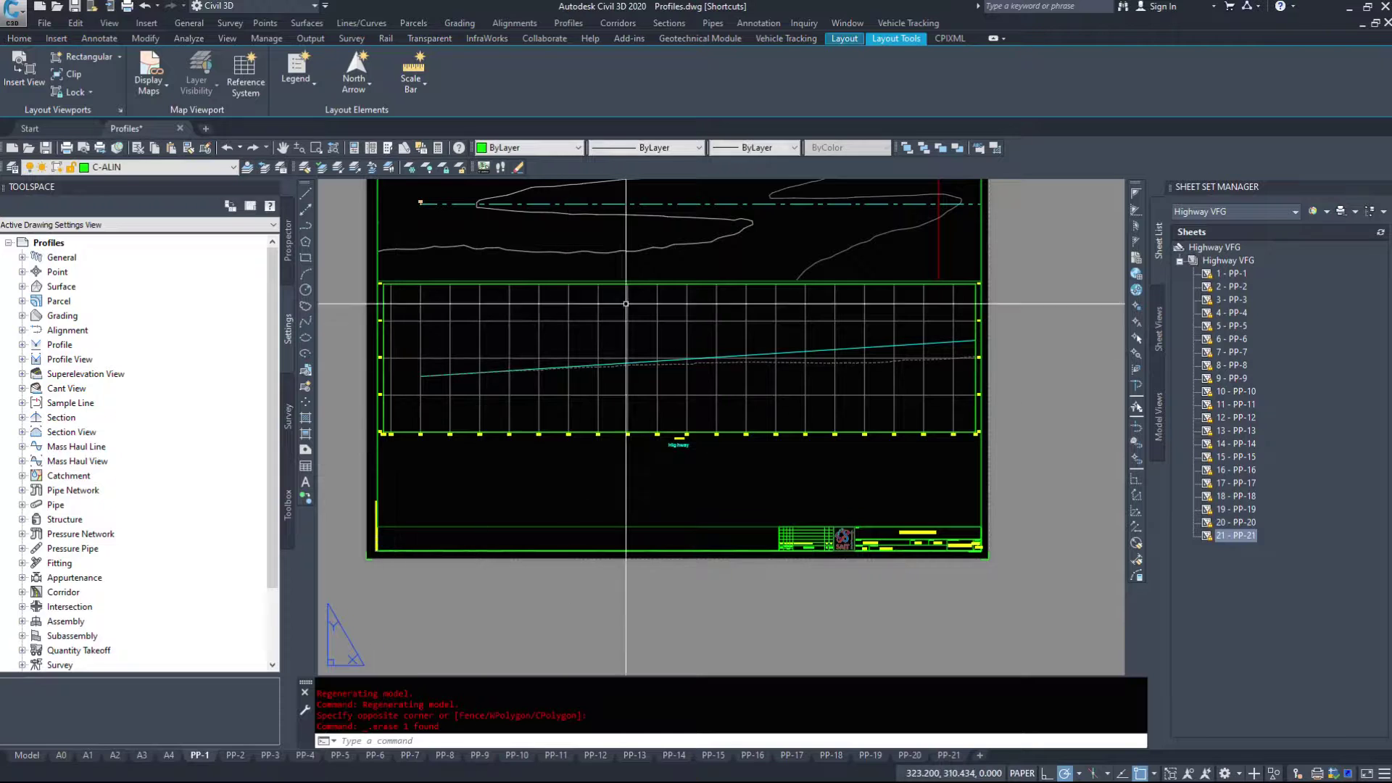
Activate the profile viewport, move the profile view straight down to clear the viewport's upper edge, and return to paper space
click(531, 435)
click(476, 404)
click(500, 451)
double_click(500, 450)
click(520, 448)
click(490, 417)
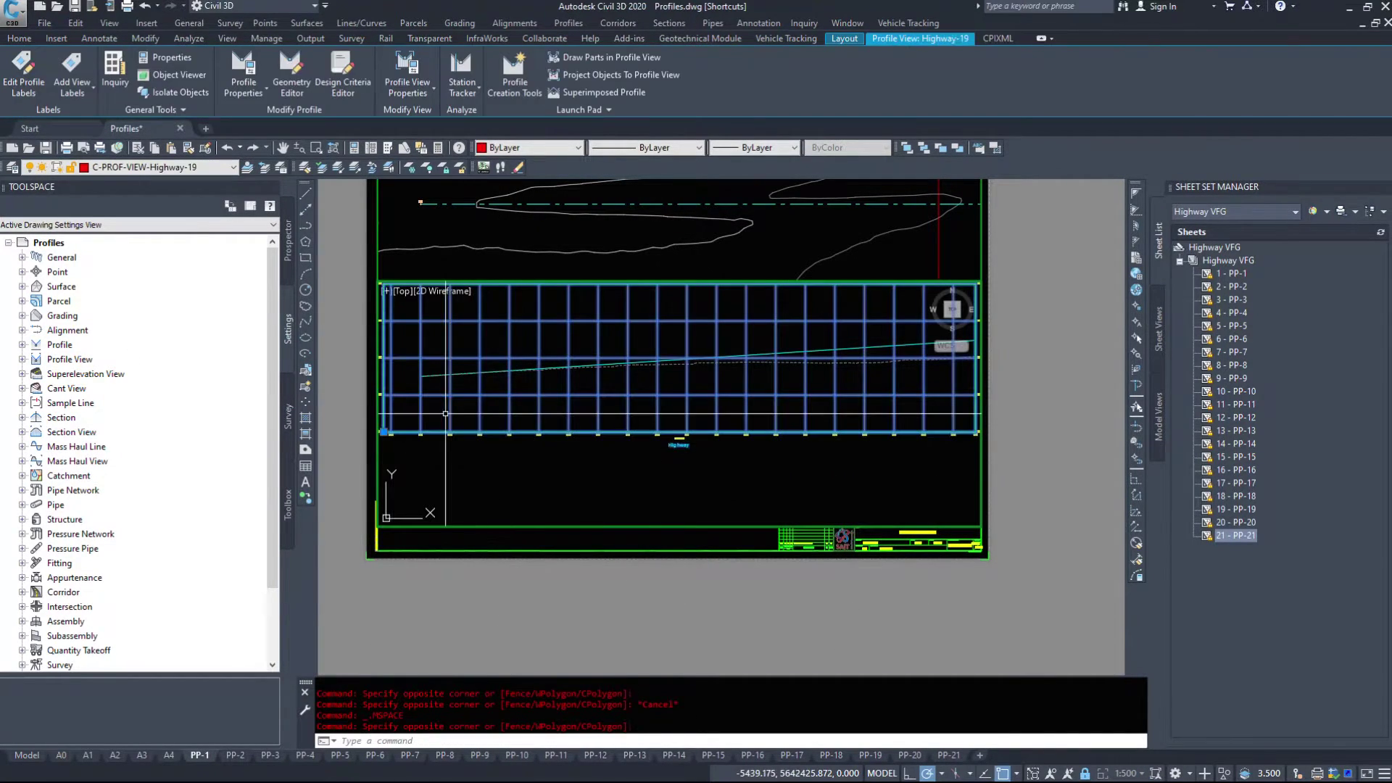
click(384, 432)
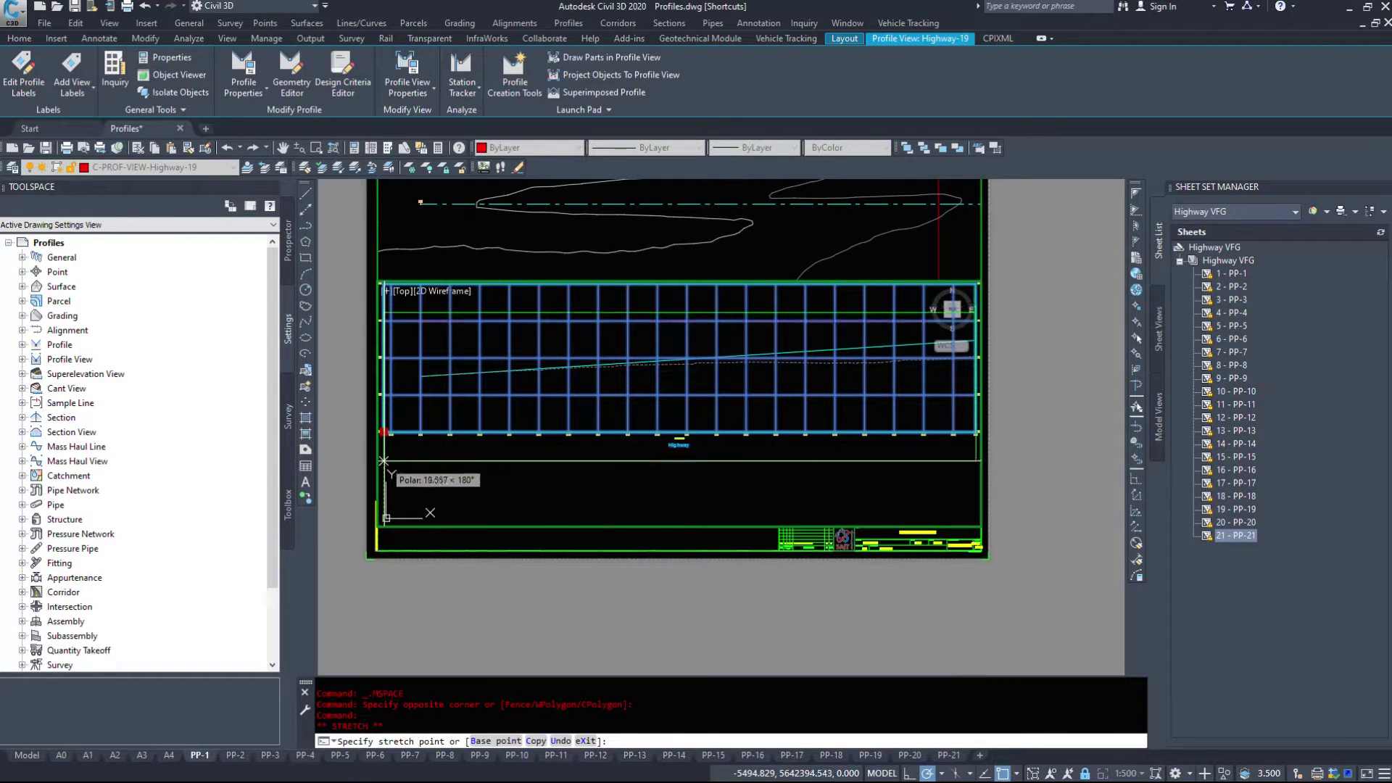
click(383, 466)
key(Escape)
double_click(1036, 295)
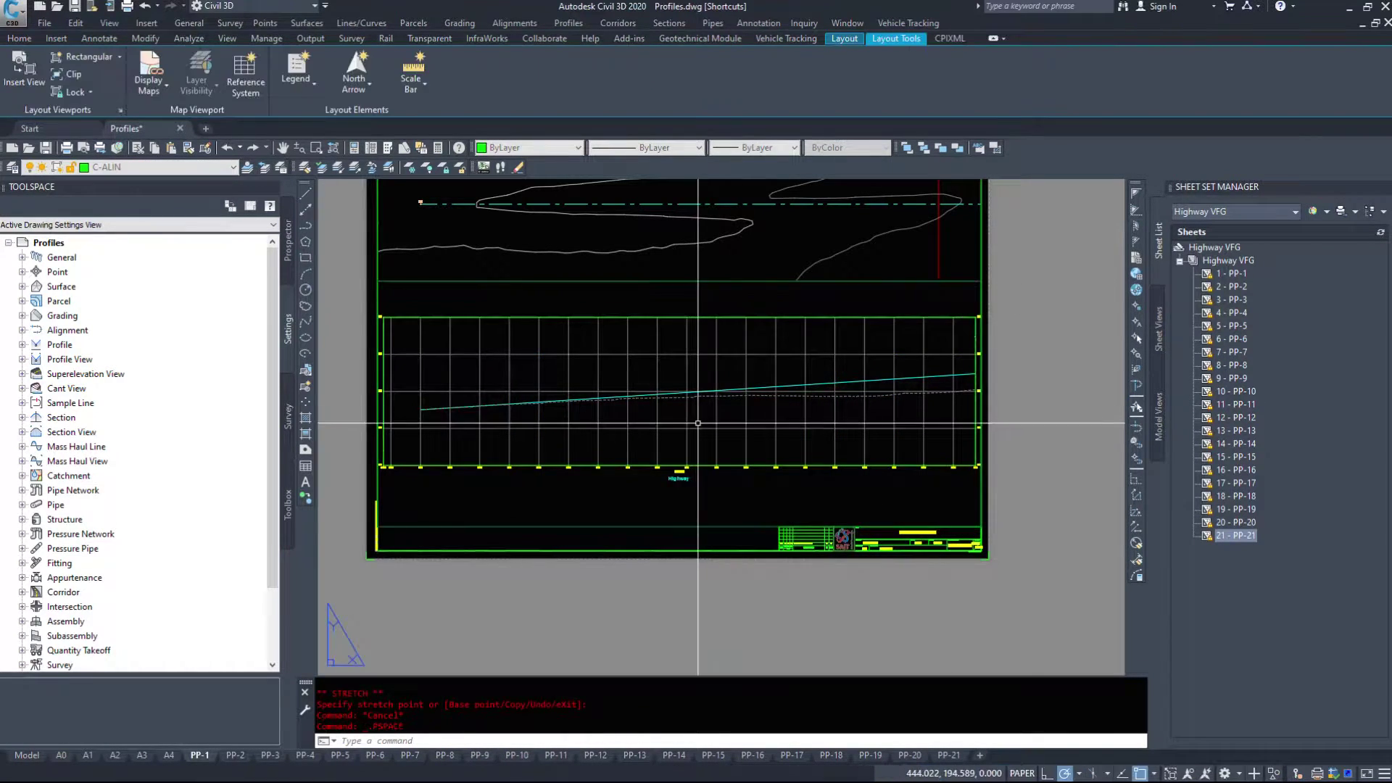
Set the profile view's user-specified elevation range to 1095 m minimum and 1125 m maximum, and apply the properties
middle_drag(594, 388, 648, 433)
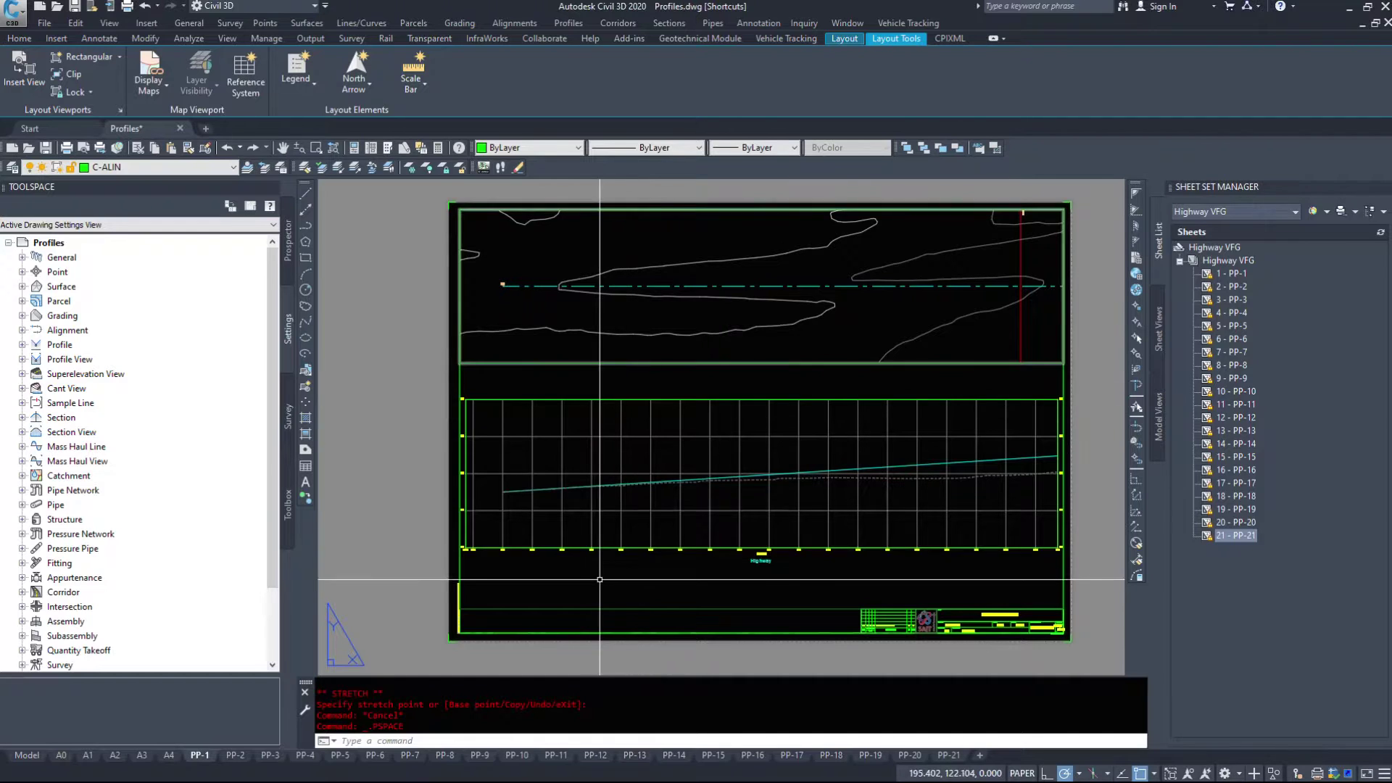
double_click(580, 553)
click(542, 537)
right_click(542, 536)
click(613, 682)
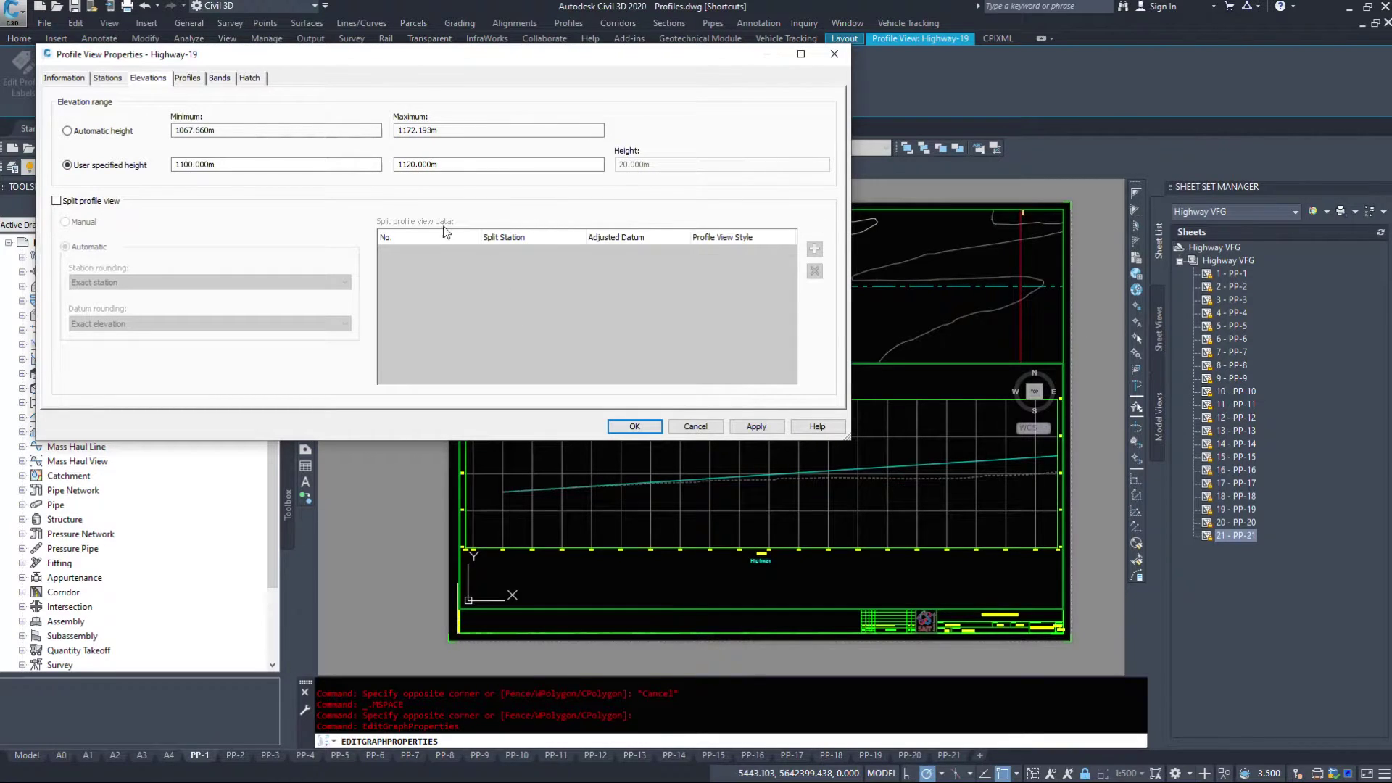
click(84, 167)
text(1095)
key(Tab)
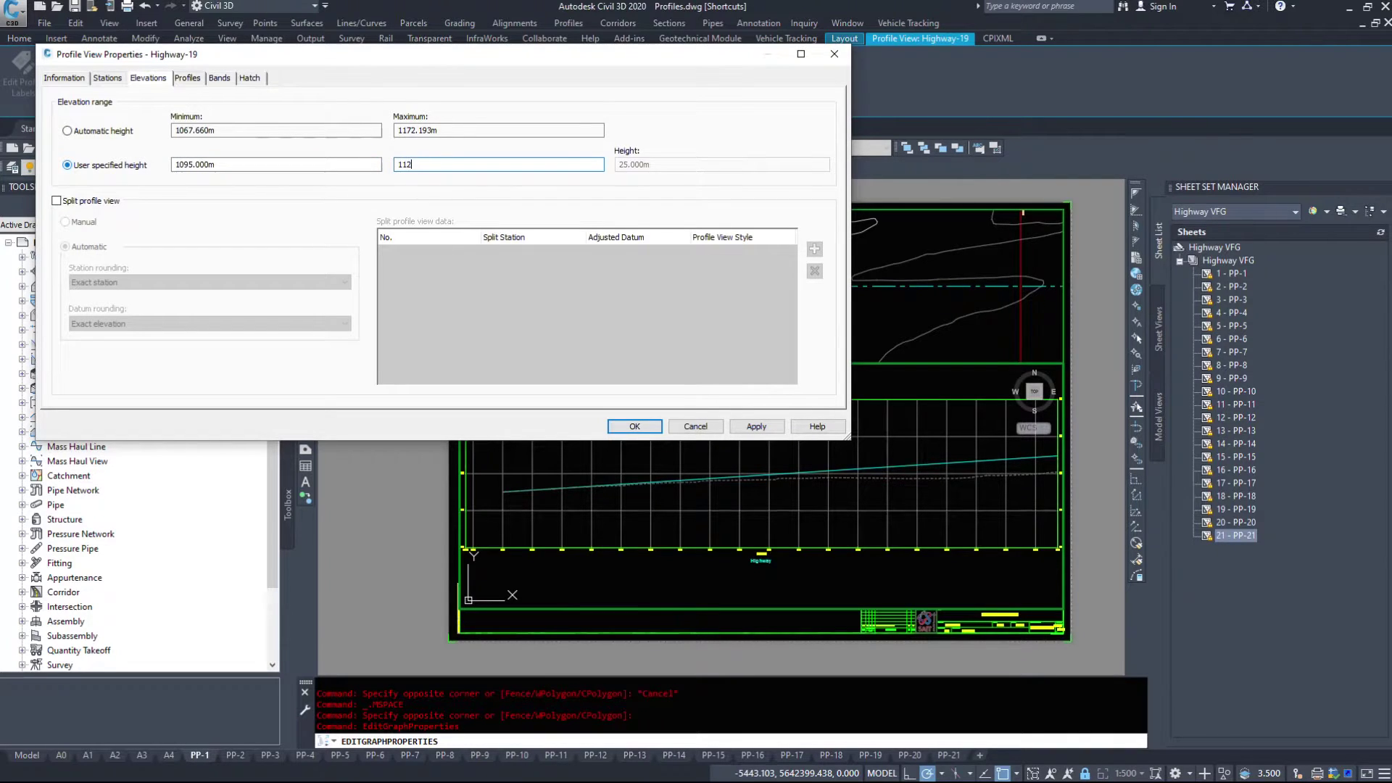
key(Return)
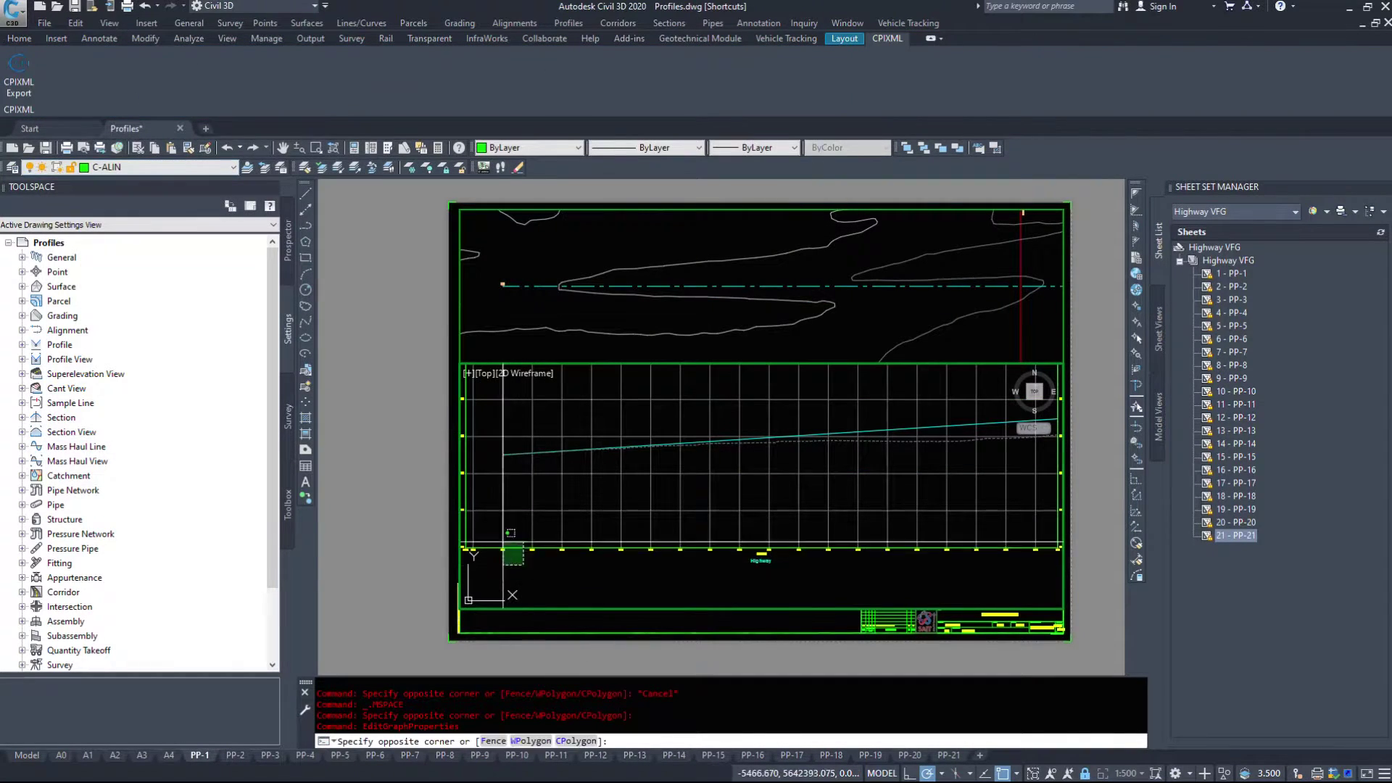
Move the profile view straight down so its taller grid fits inside the profile viewport
click(498, 560)
click(481, 540)
click(465, 548)
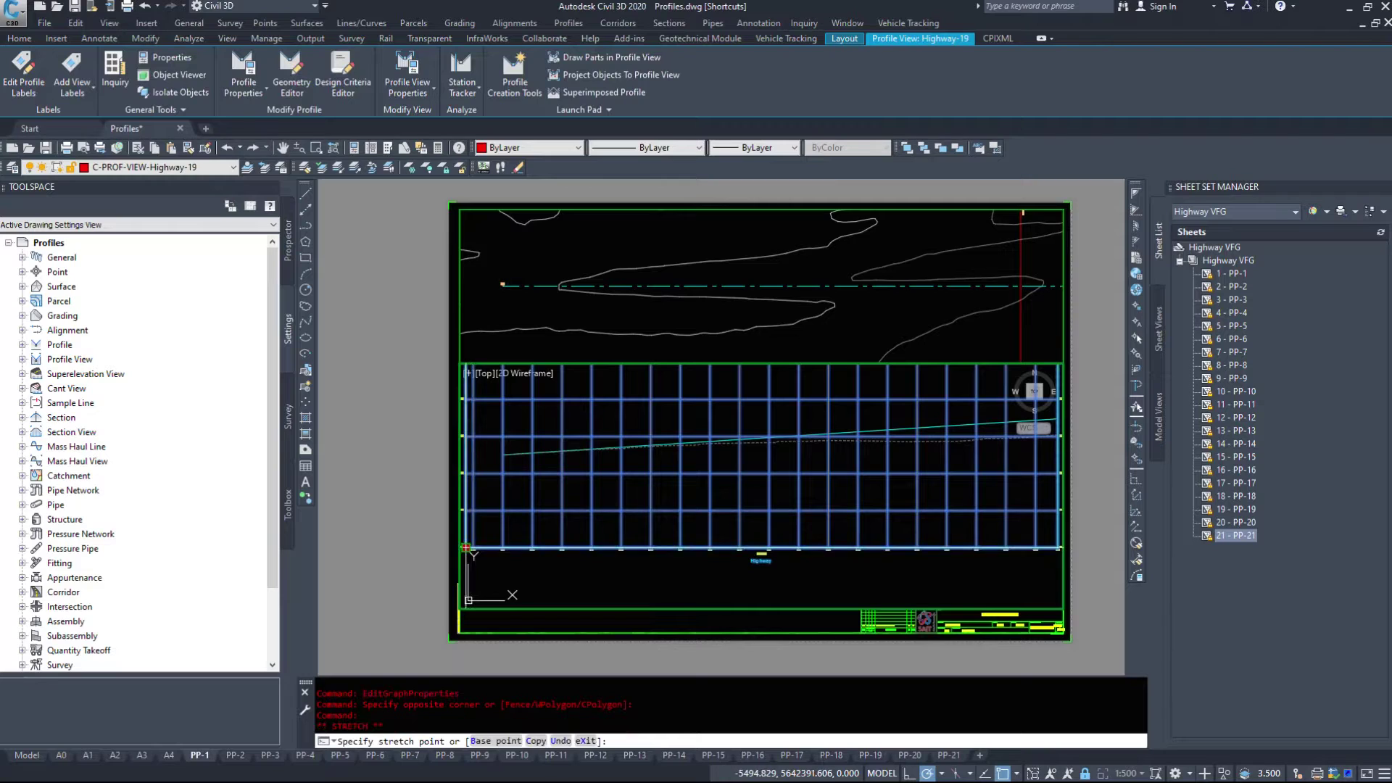
click(468, 595)
Nudge the profile view slightly upward within its viewport and return to paper space
click(465, 595)
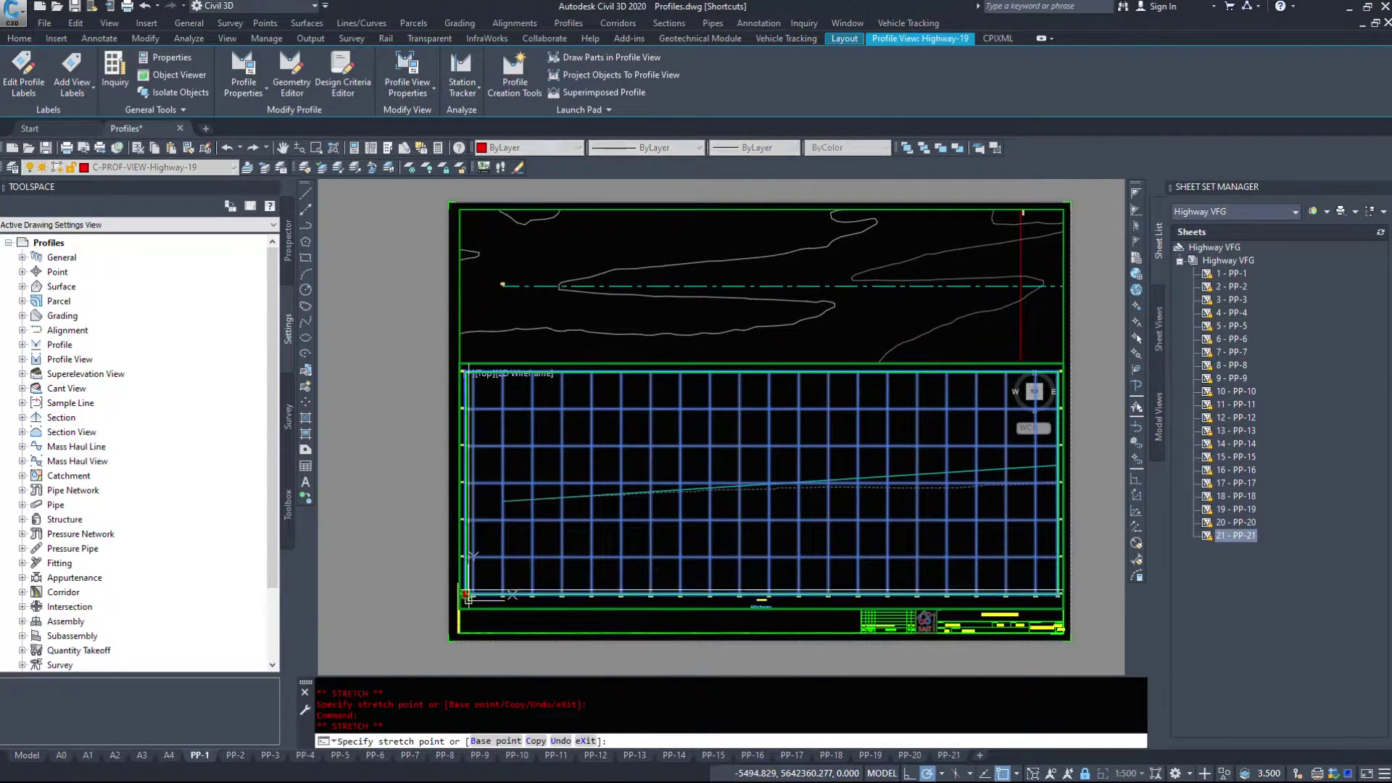
scroll(468, 596, up, 5)
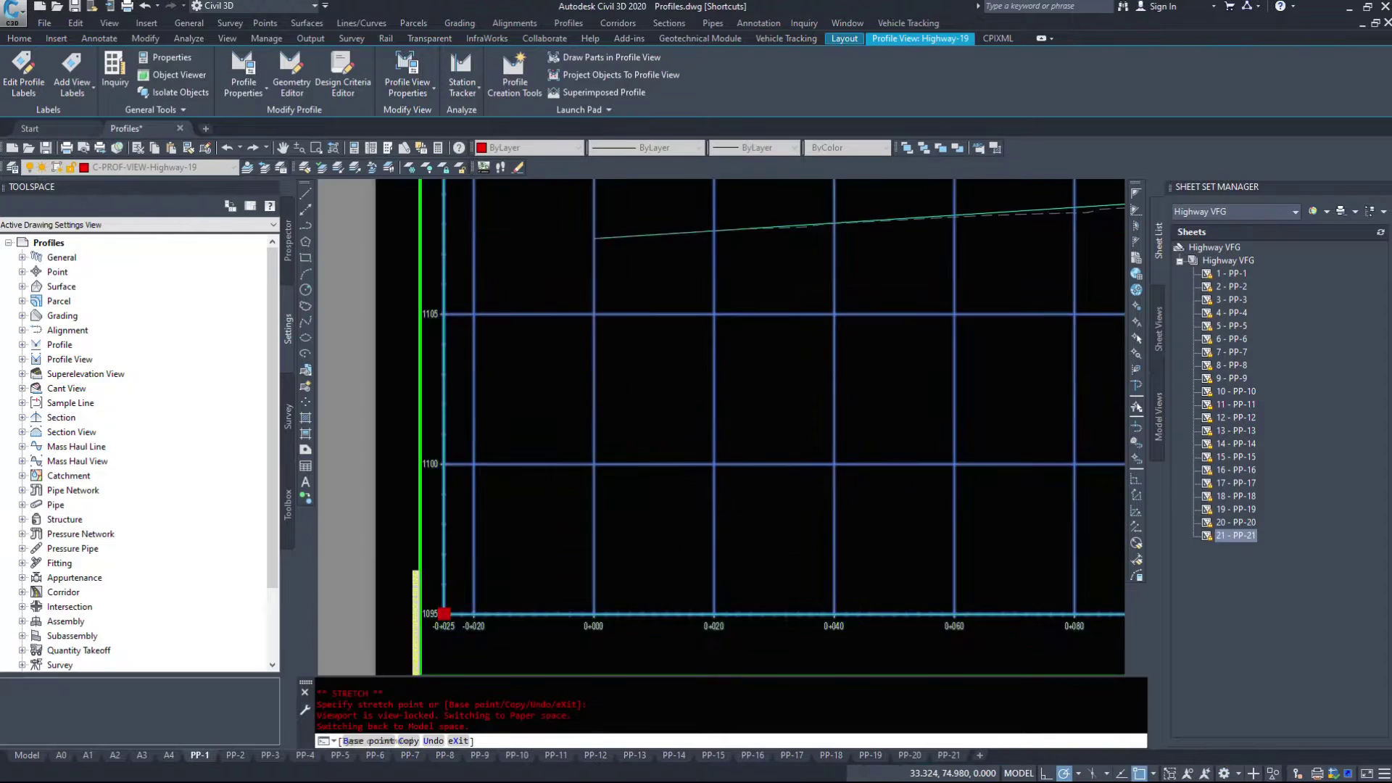
scroll(435, 590, down, 3)
key(F1)
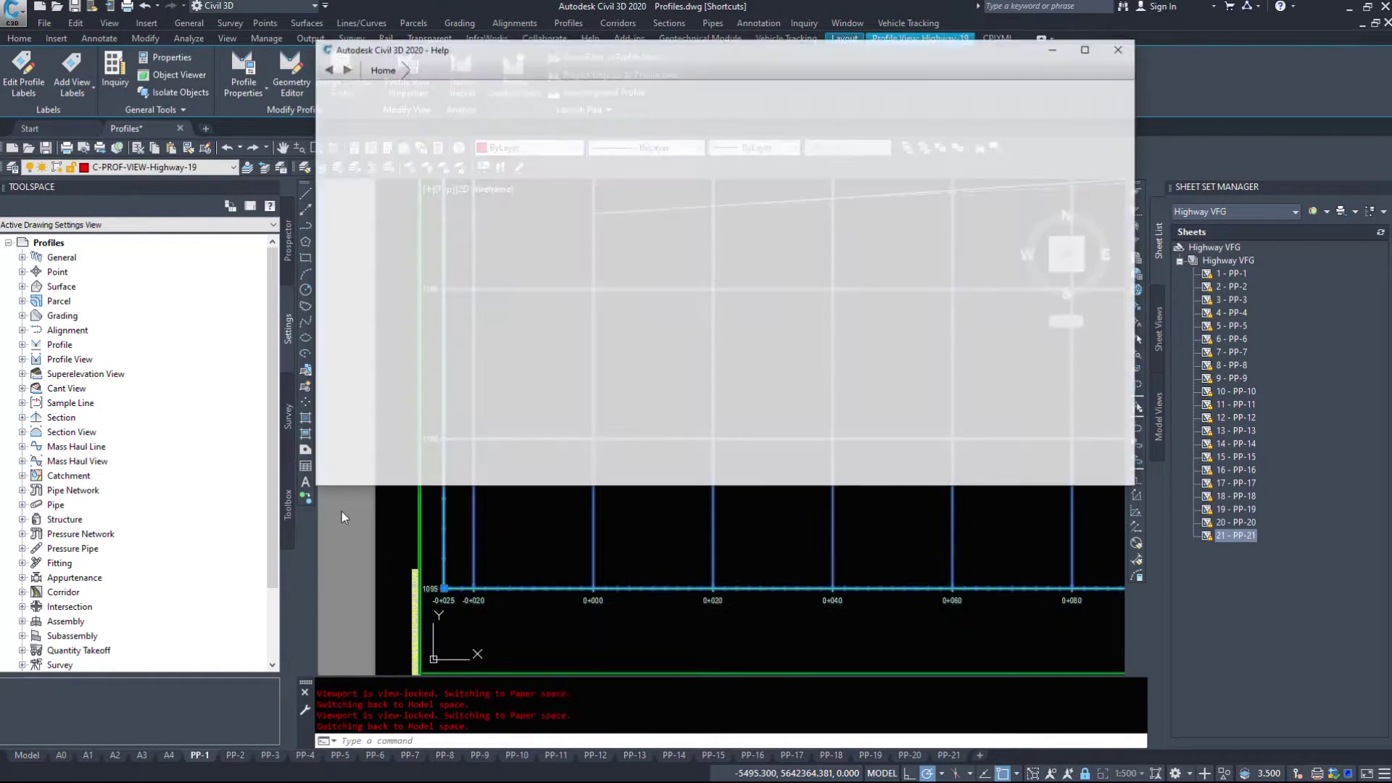
click(1121, 48)
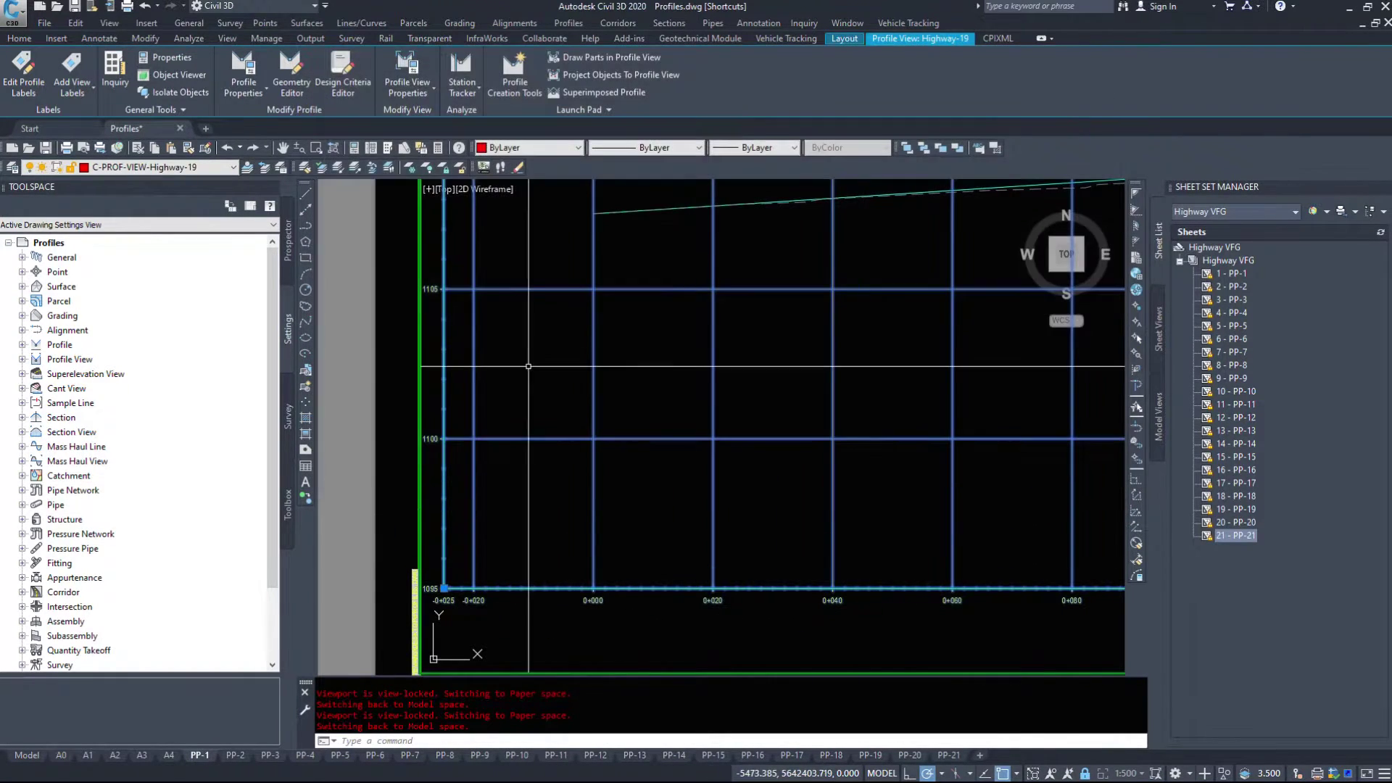
double_click(351, 351)
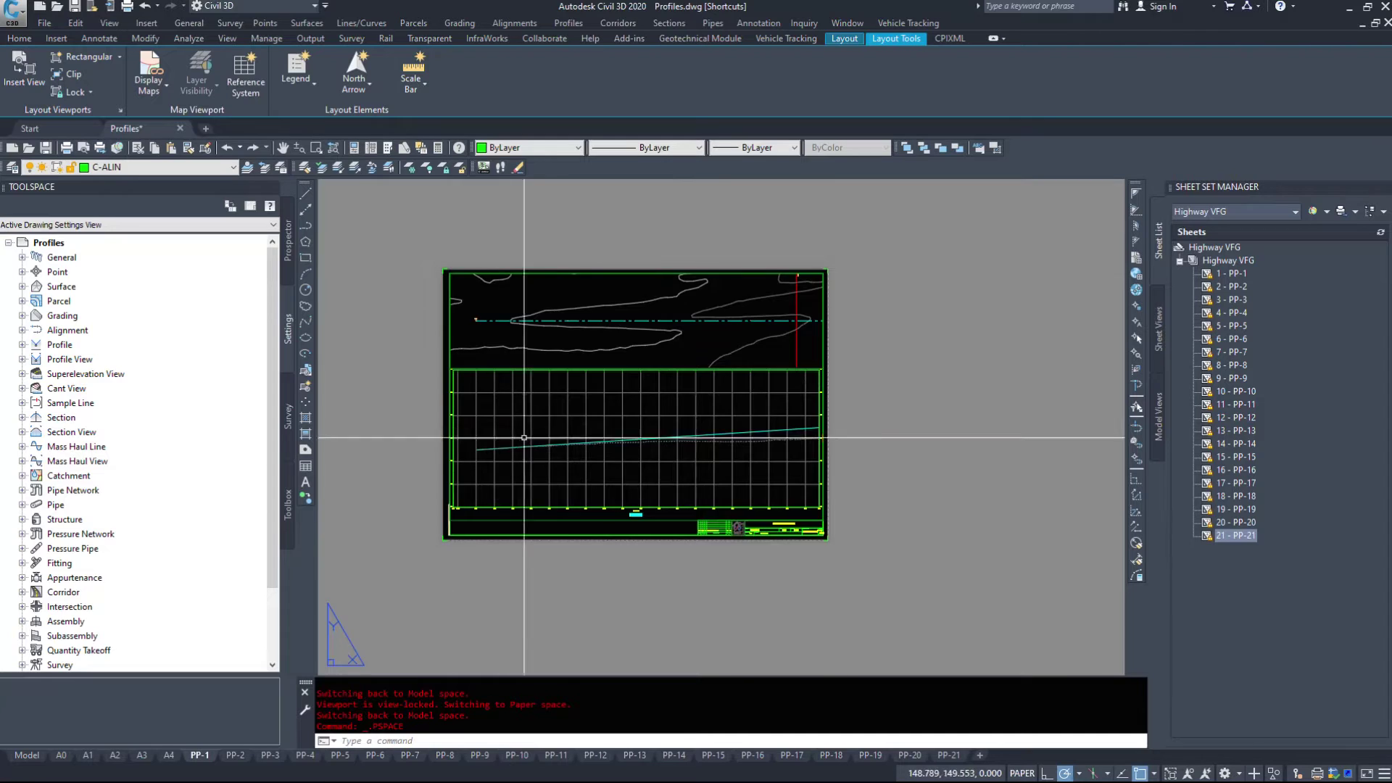
Examine how the profile grid, station labels and elevation labels line up with the plan from the start station to the match line
scroll(563, 293, up, 10)
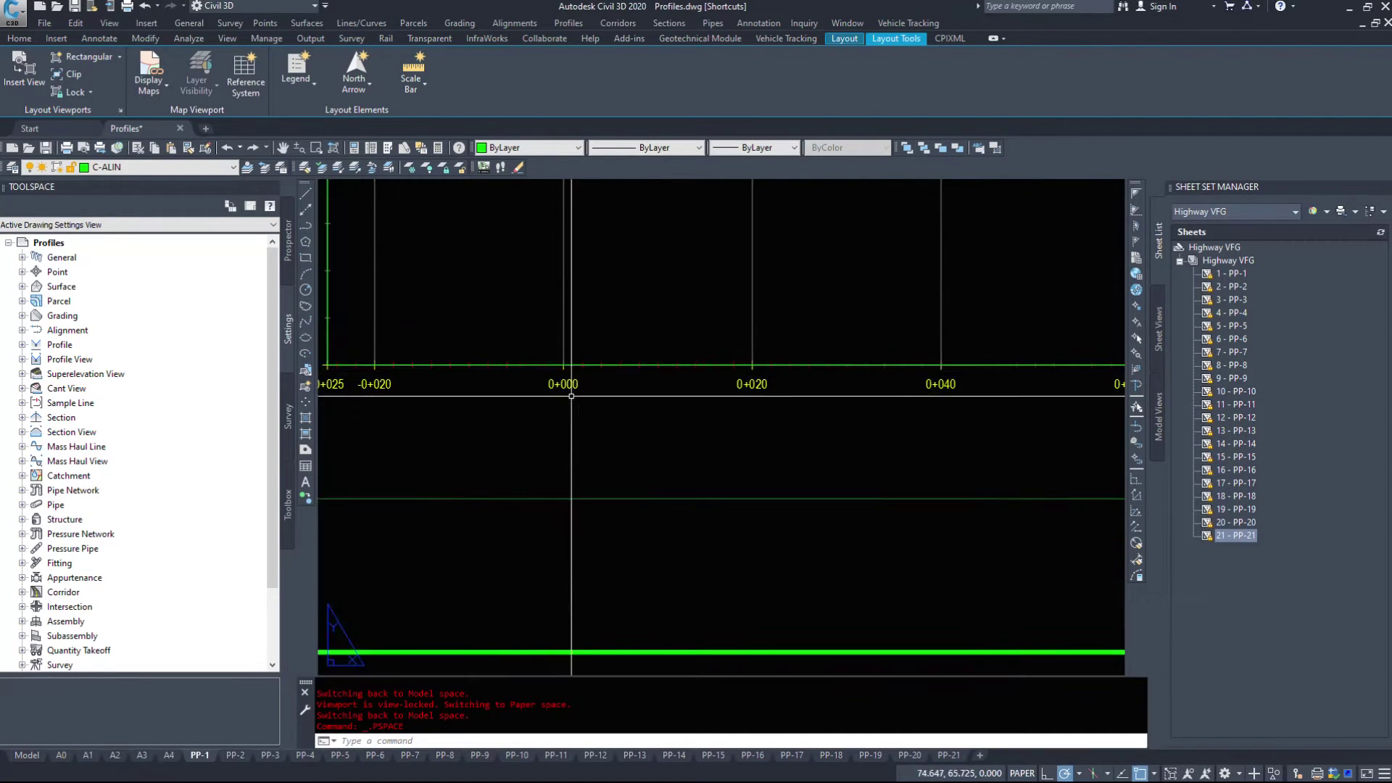
scroll(563, 293, down, 4)
middle_drag(562, 253, 538, 630)
middle_drag(562, 308, 515, 634)
middle_drag(794, 482, 326, 337)
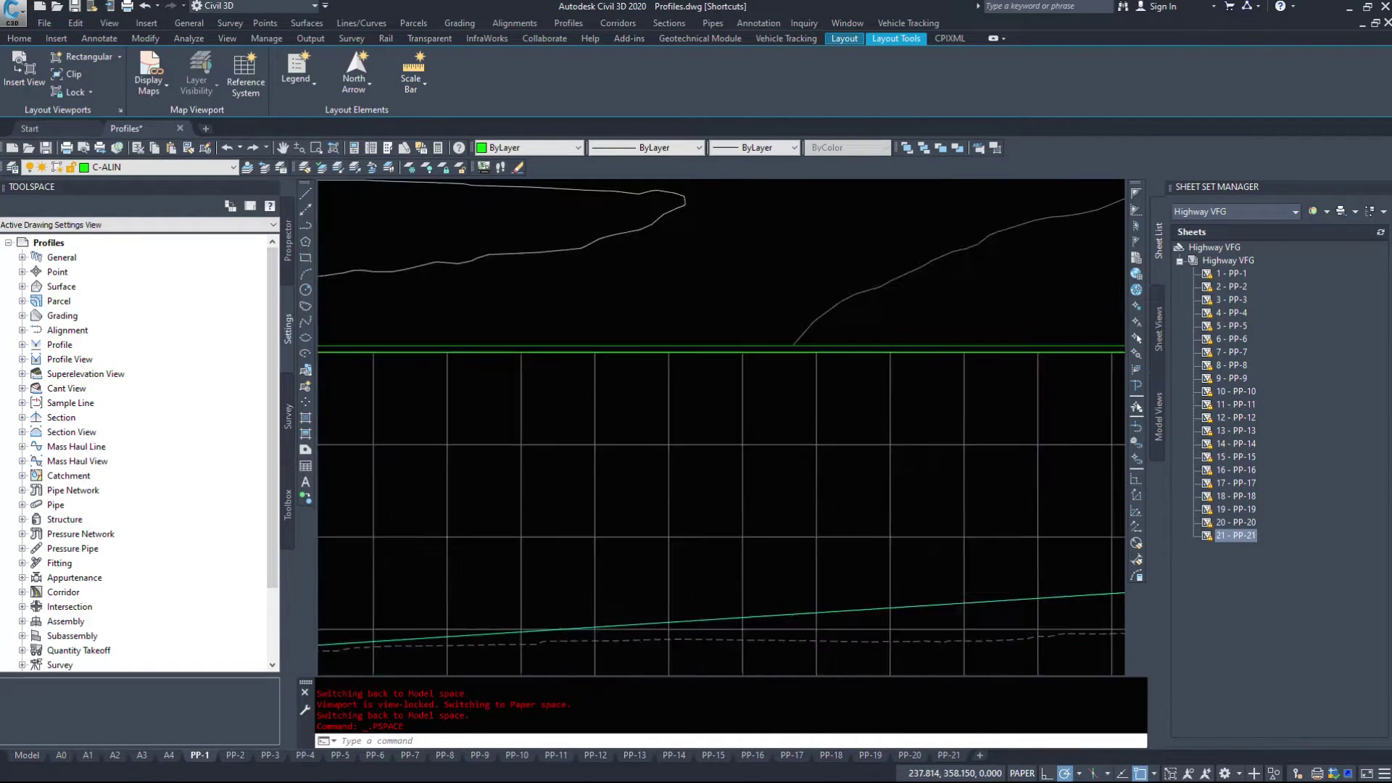
middle_drag(968, 483, 237, 435)
middle_drag(567, 294, 684, 522)
scroll(528, 558, down, 2)
middle_drag(528, 574, 533, 446)
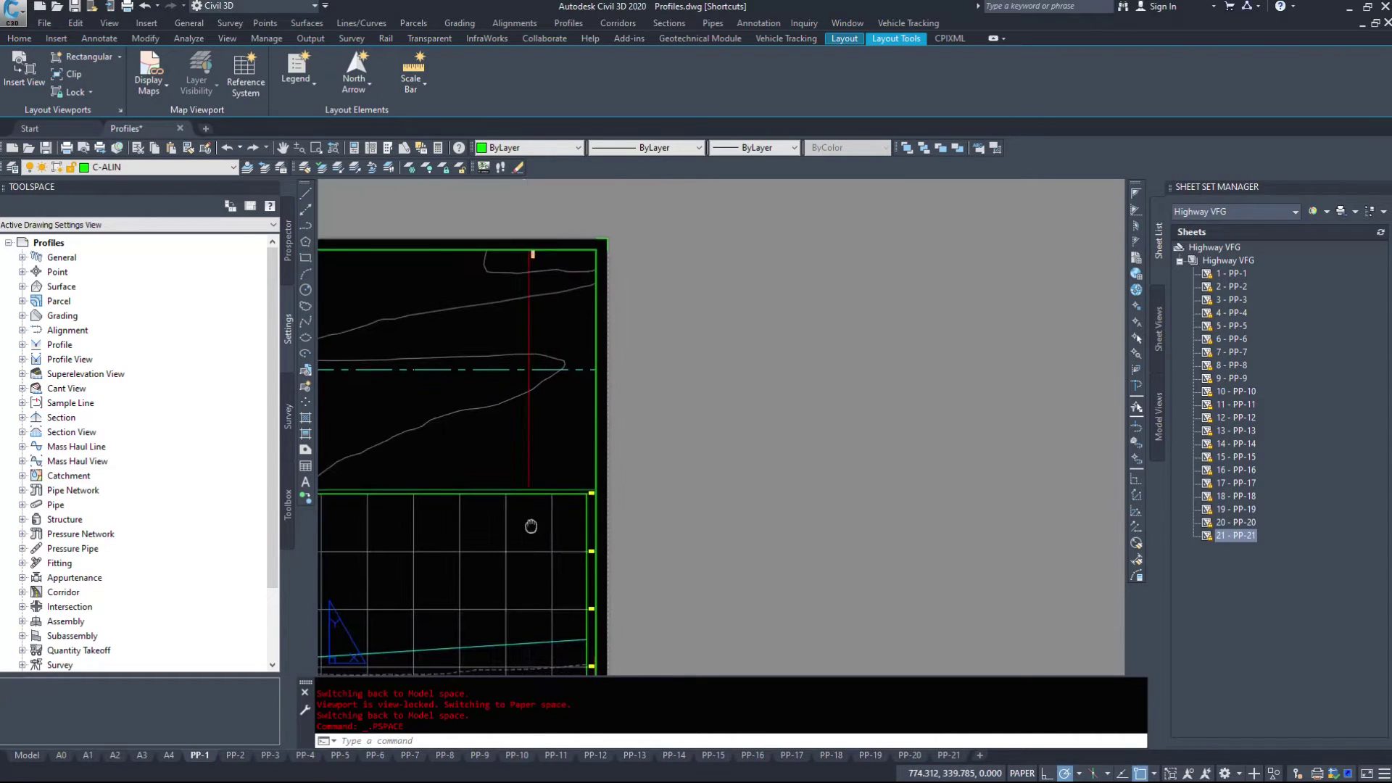
scroll(533, 446, down, 4)
scroll(537, 478, up, 4)
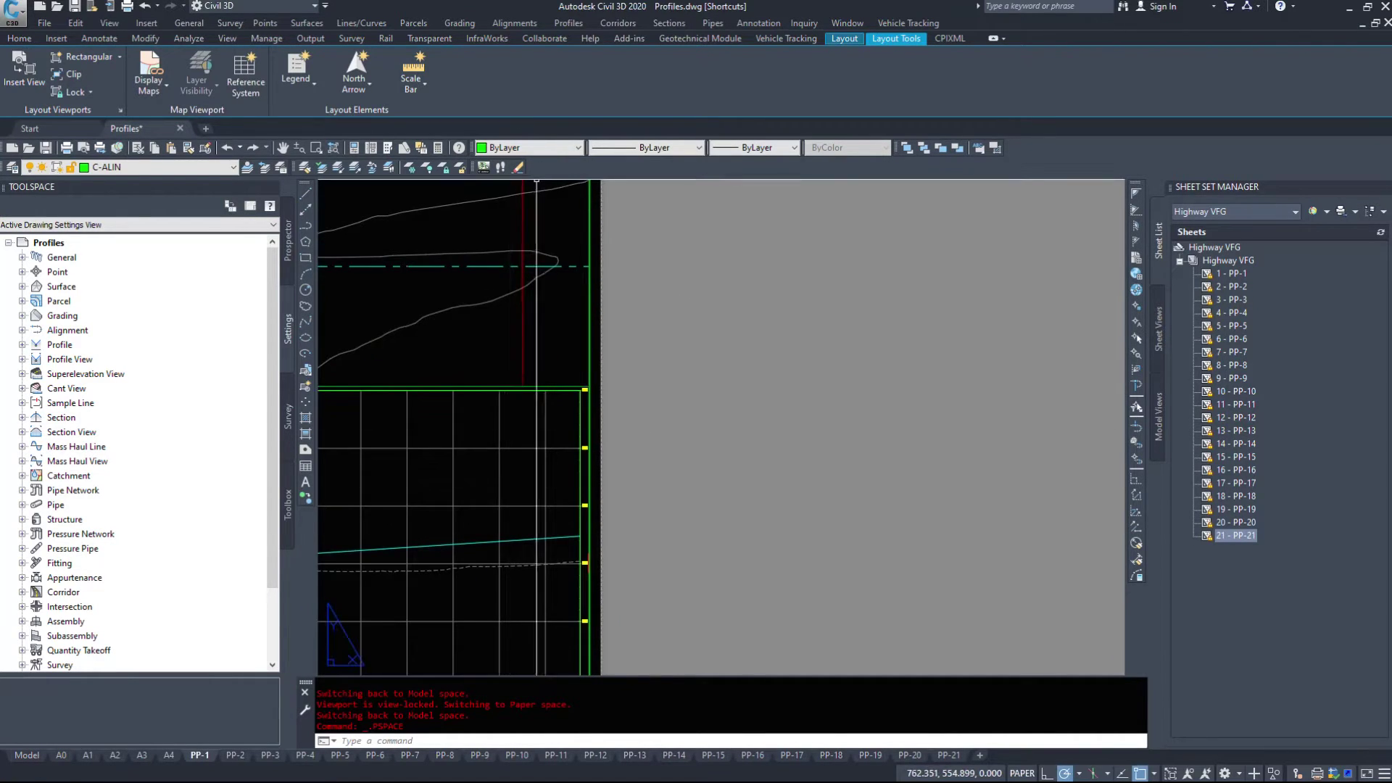
scroll(529, 363, down, 4)
Locate the cut-off match line label in the plan viewport and maximize that viewport
scroll(519, 435, up, 5)
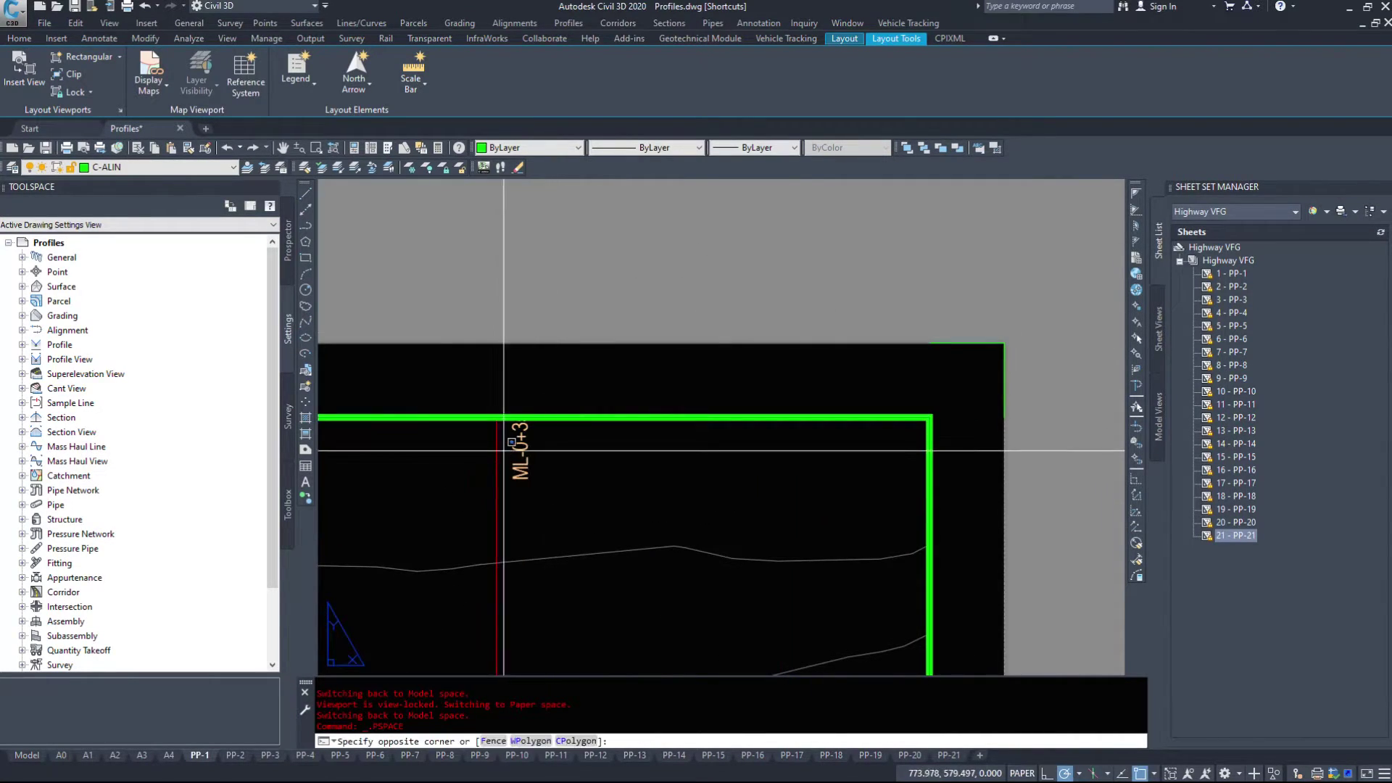
double_click(518, 441)
click(518, 440)
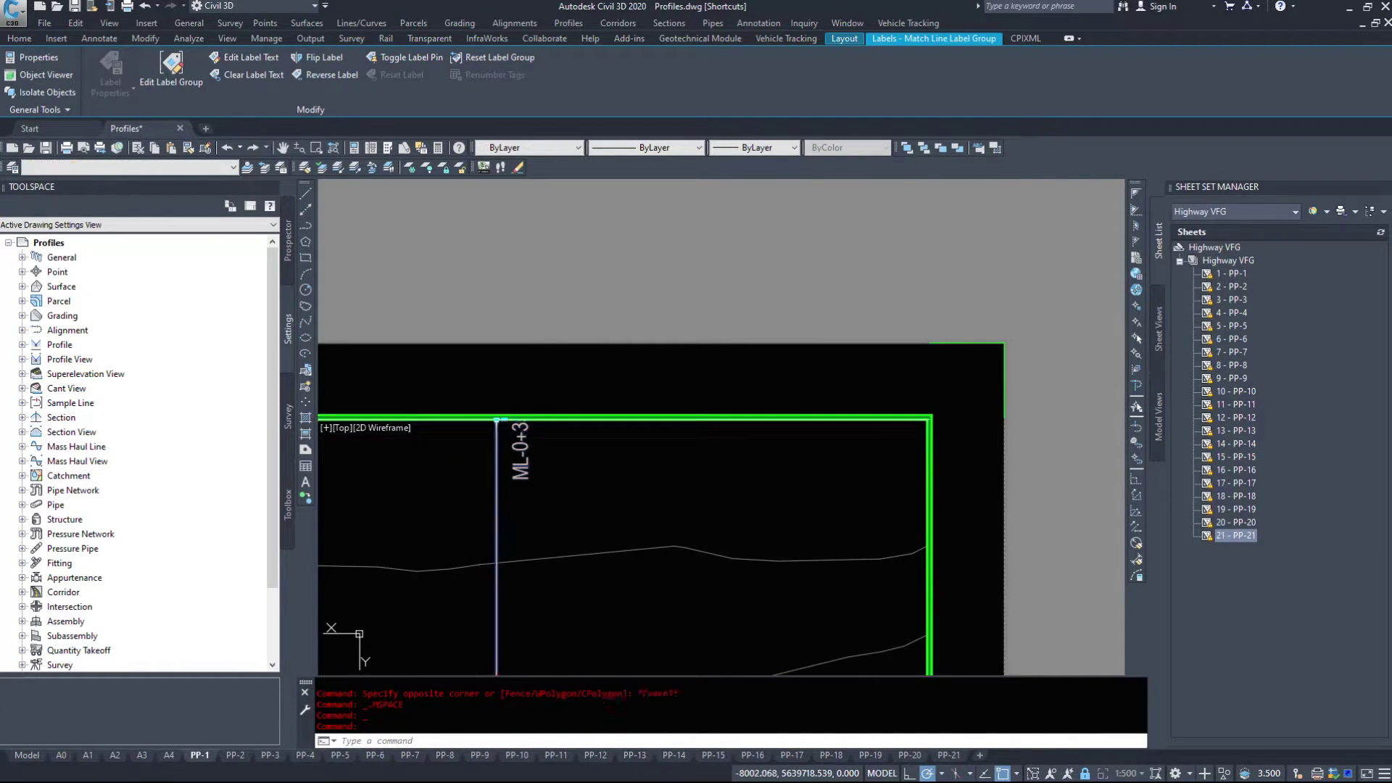
scroll(497, 420, up, 6)
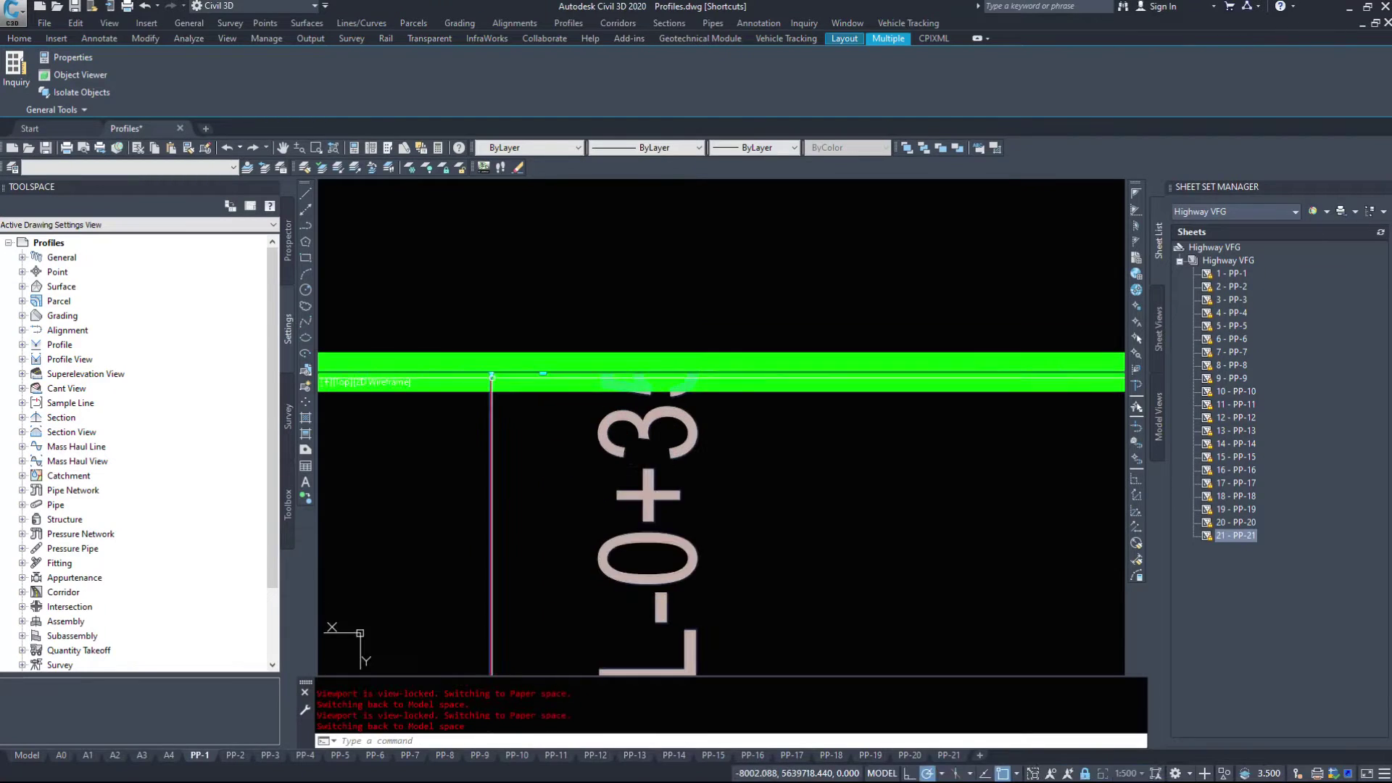
scroll(651, 455, down, 4)
key(Escape)
double_click(750, 387)
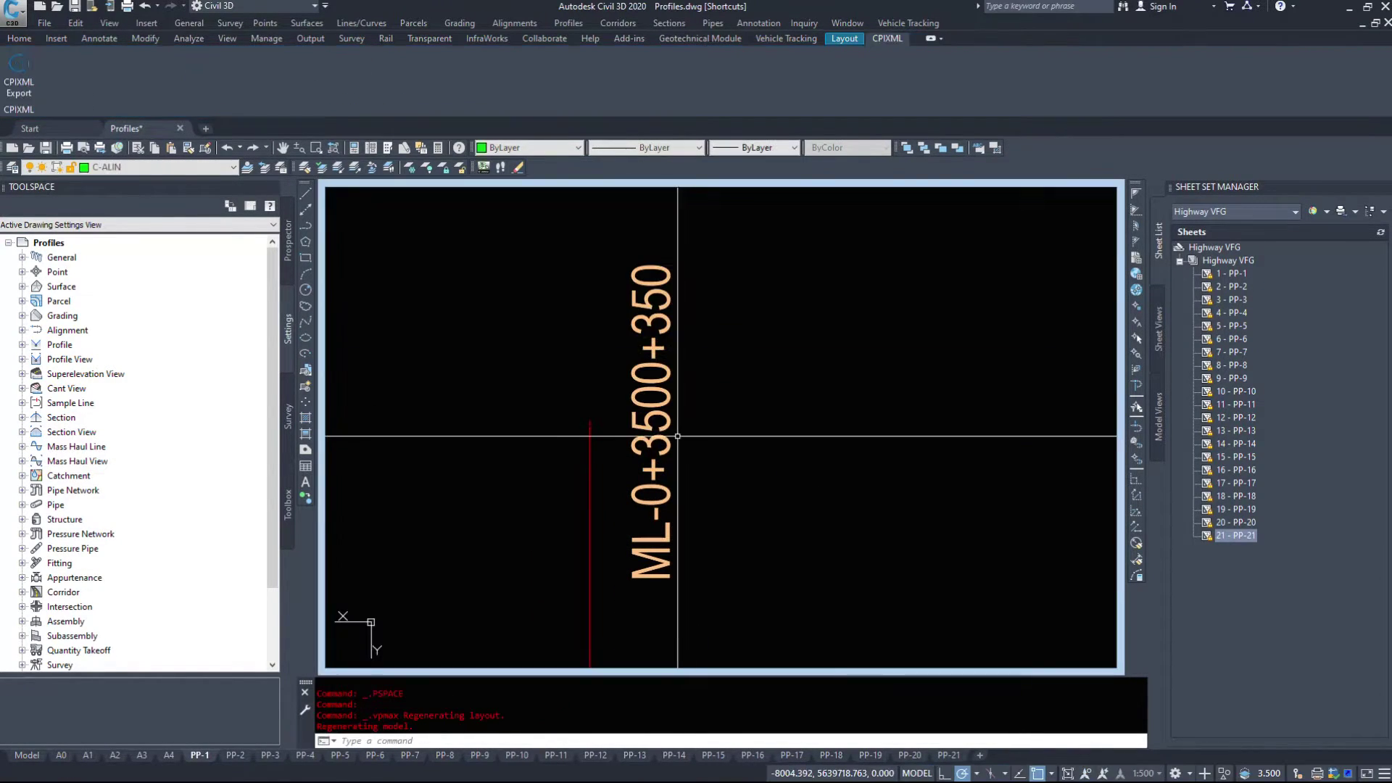
Move the match line label down along the match line so its full text fits inside the plan viewport, and minimize the viewport
click(677, 437)
click(648, 441)
click(590, 421)
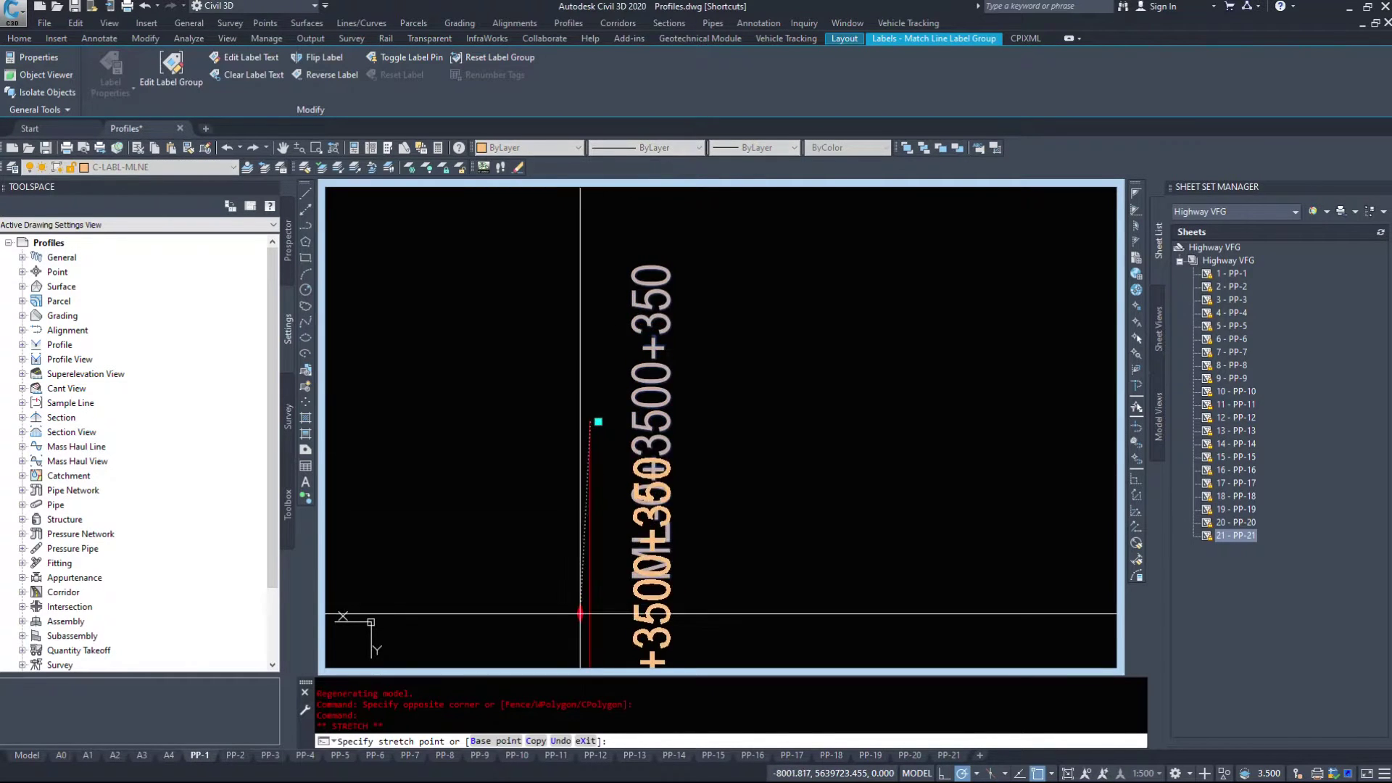
key(Escape)
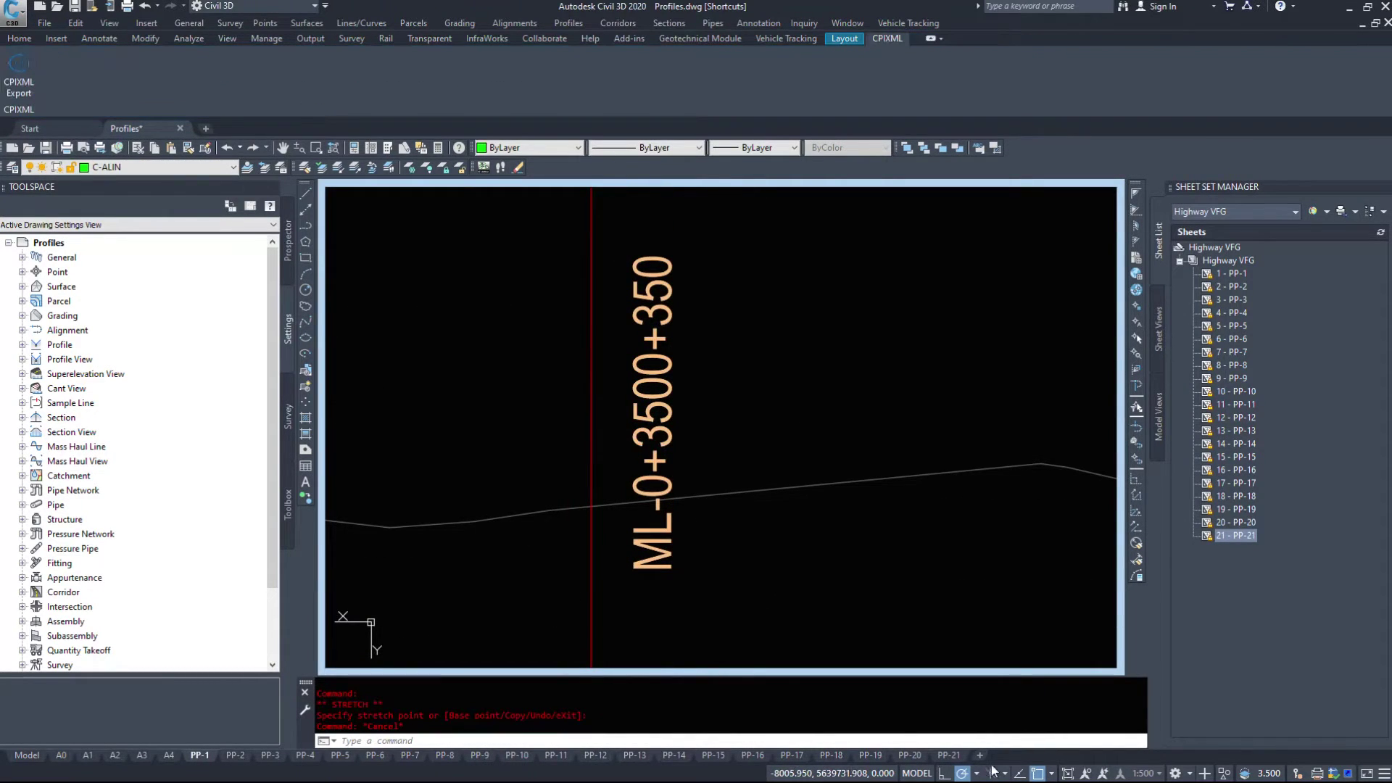
click(1068, 773)
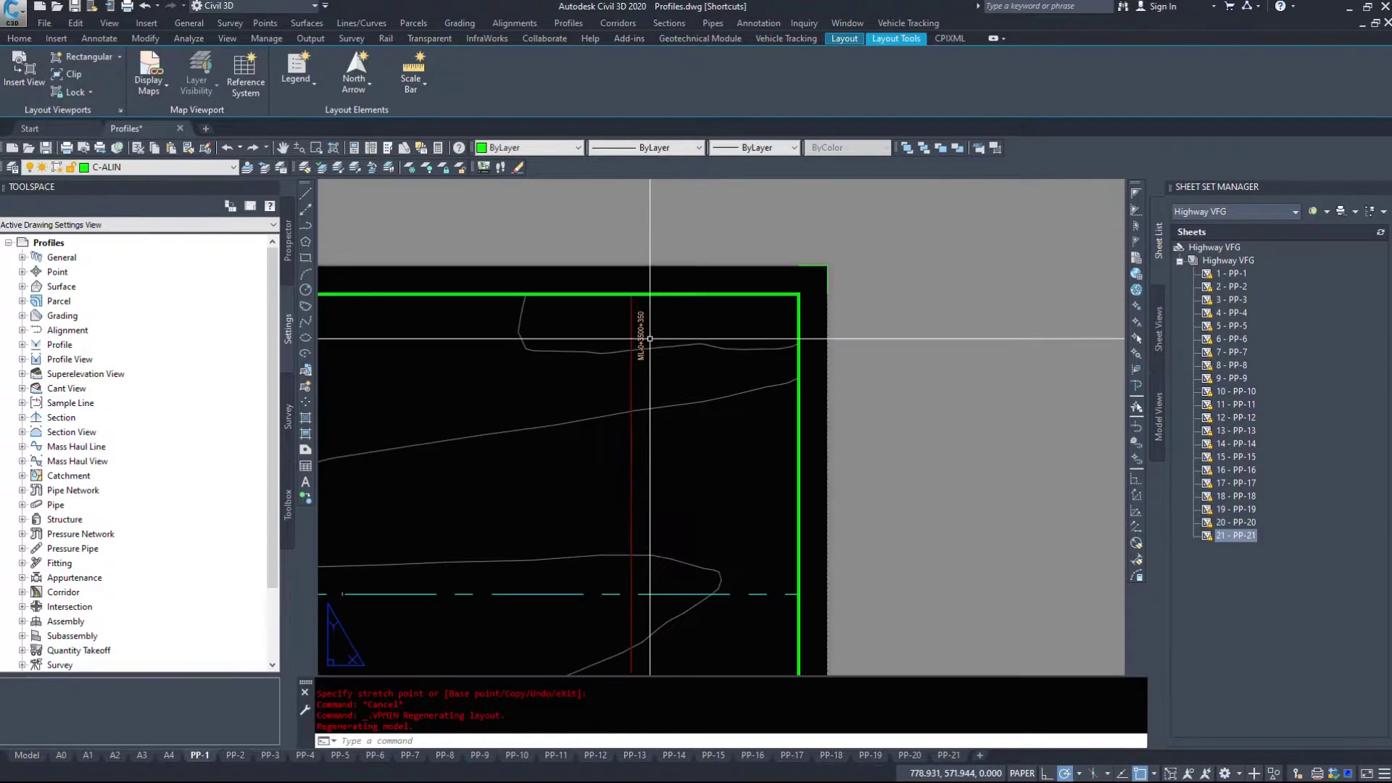
Review the label styles and label locations assigned to the match line label group
double_click(634, 400)
click(637, 378)
right_click(639, 361)
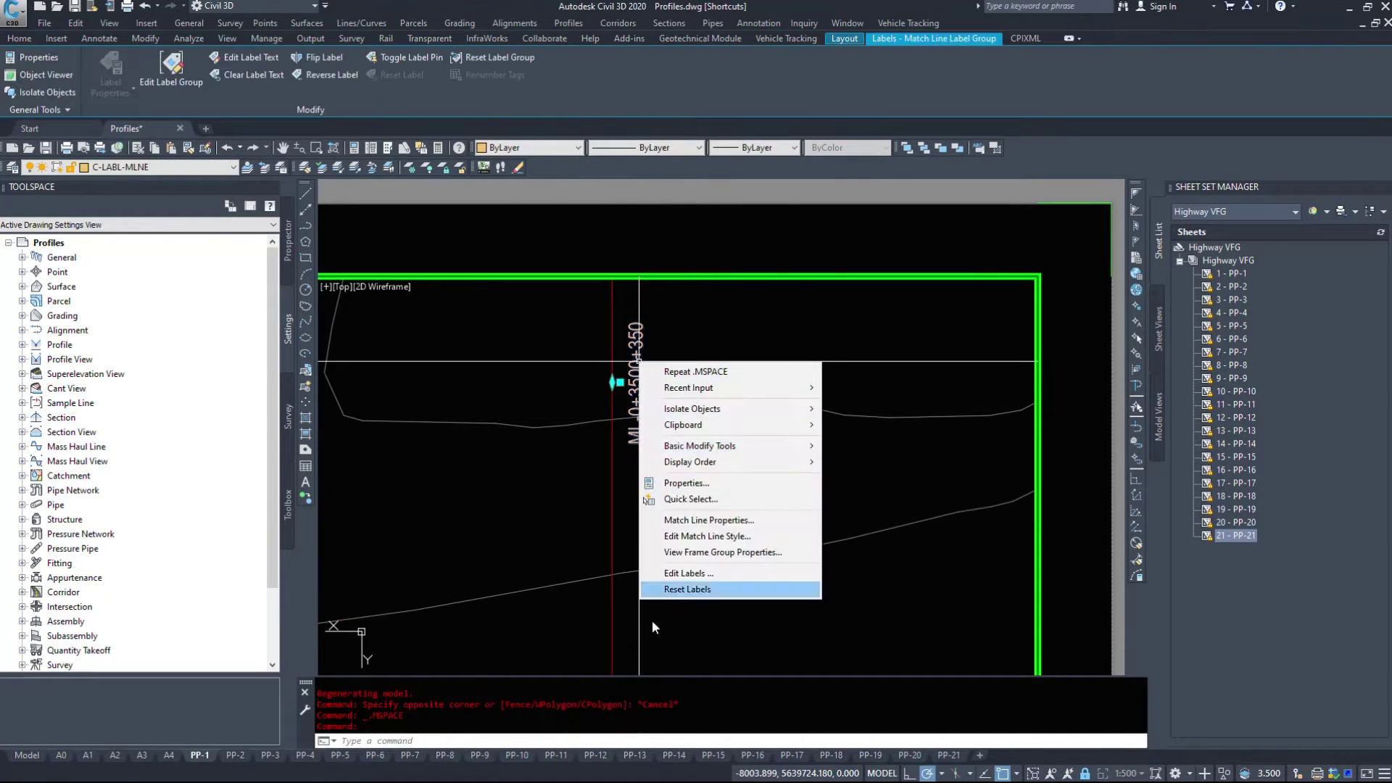
click(697, 574)
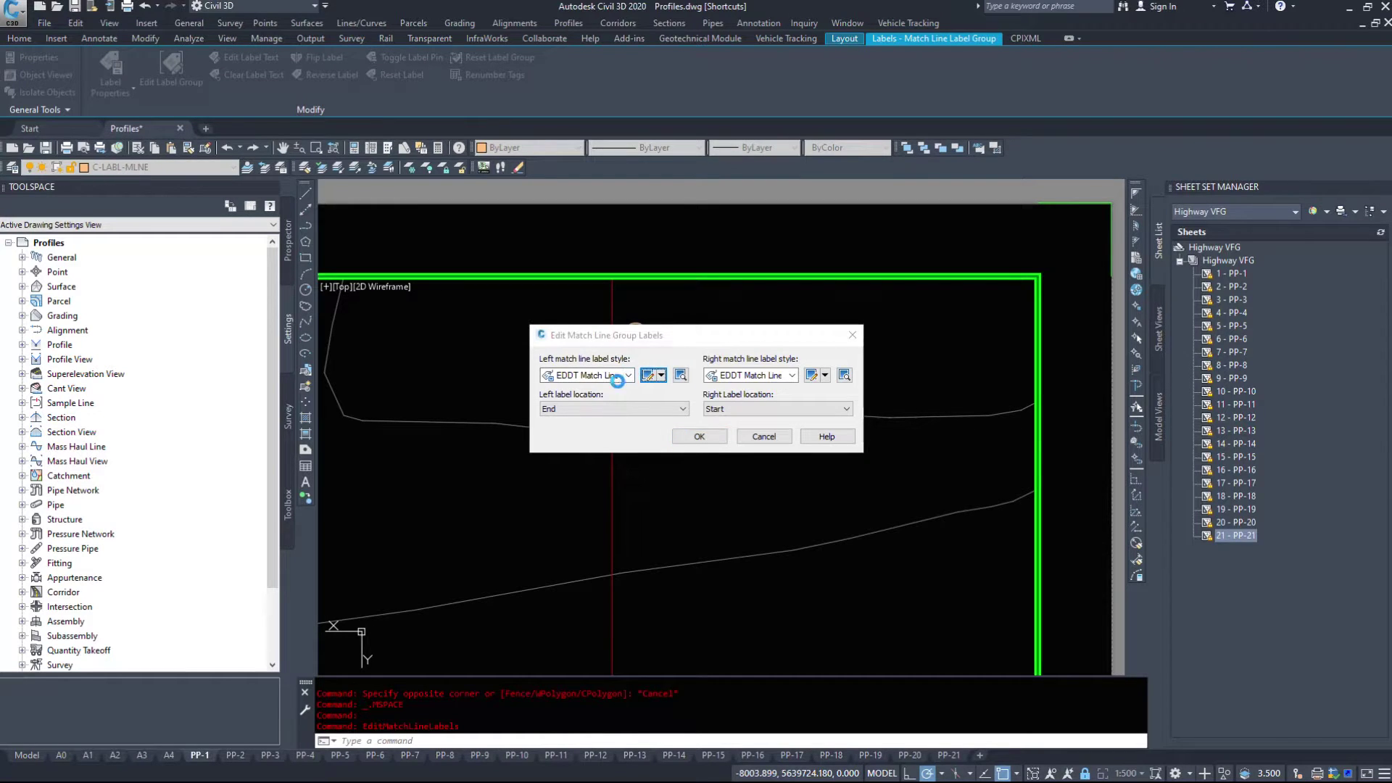
key(Escape)
key(Escape)
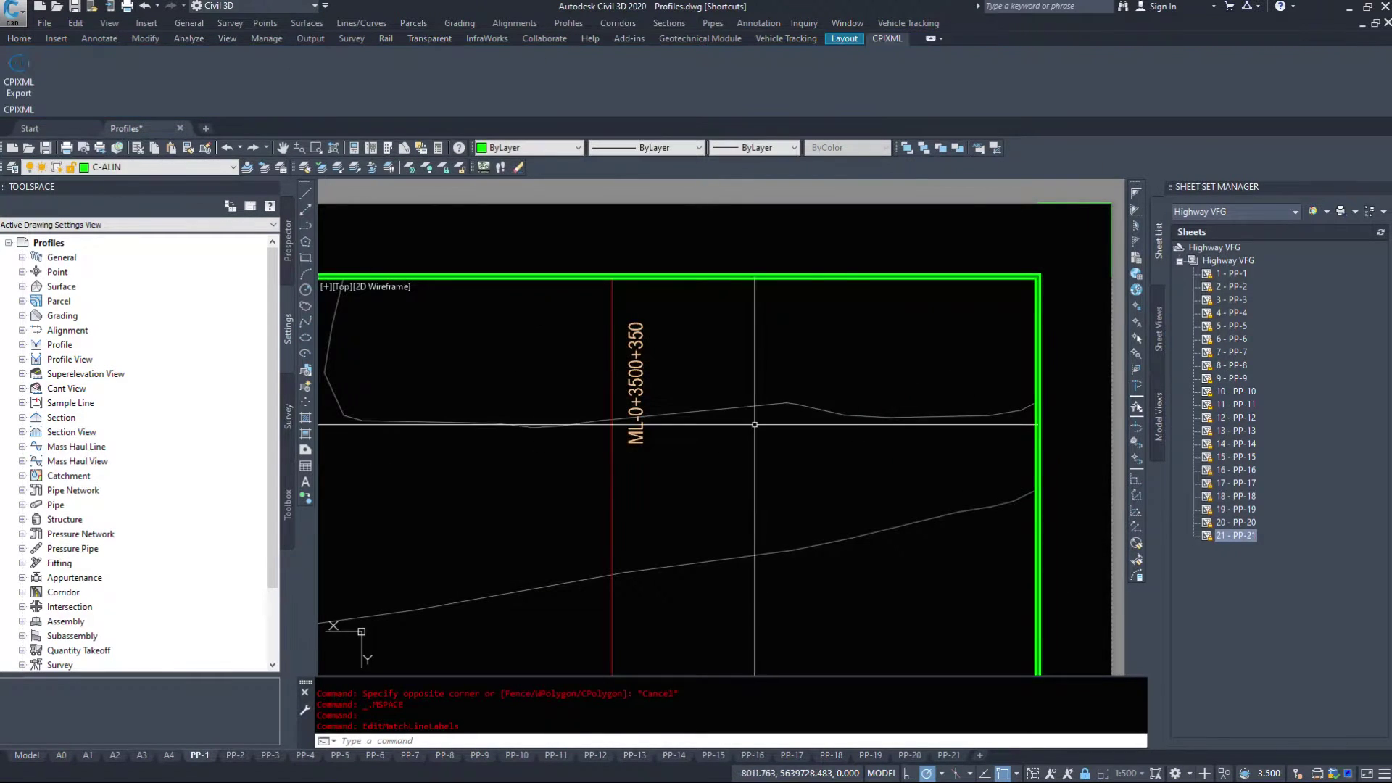
Return from the plan viewport to paper space and show where the match line meets the profile view
scroll(810, 382, down, 4)
double_click(922, 411)
middle_drag(777, 540, 901, 230)
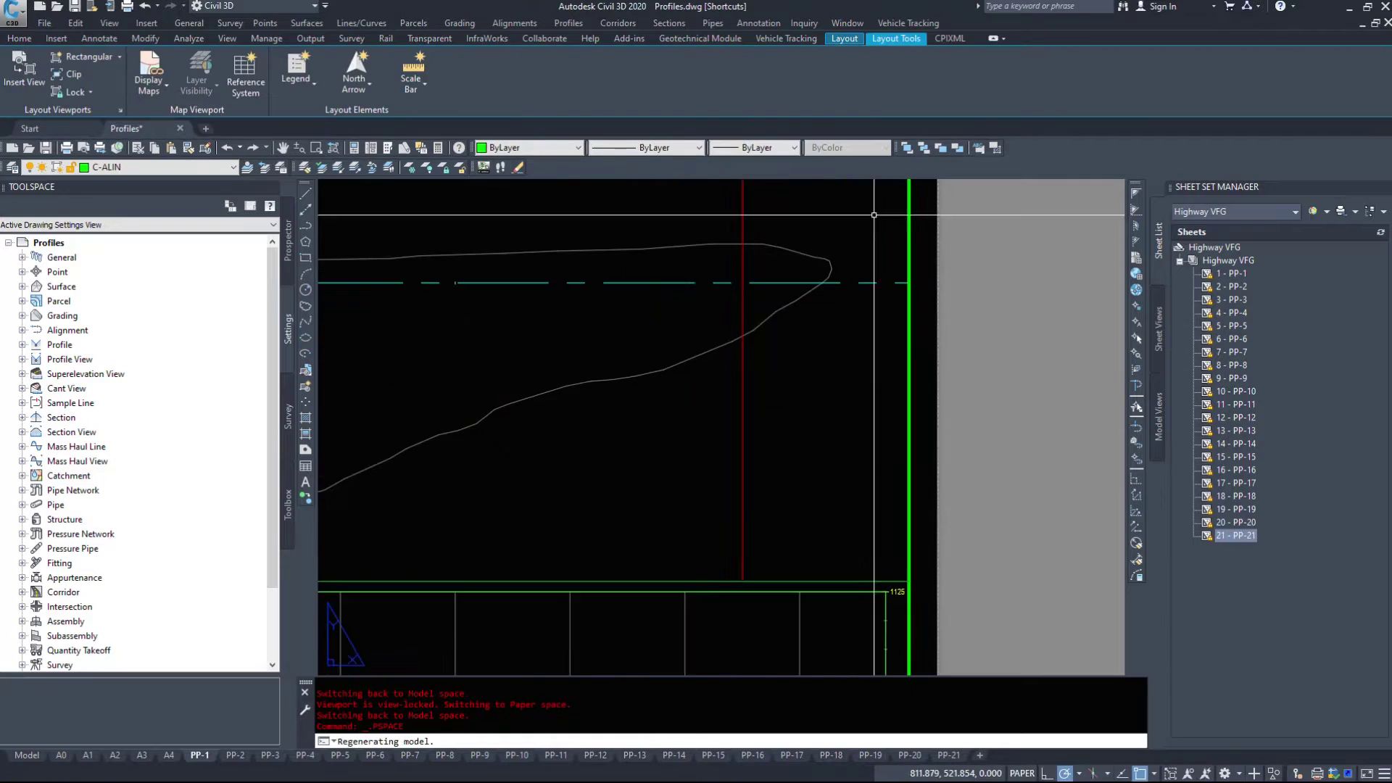
On sheet PP-2, set the profile view's elevation range to 1095–1125 m and its station range to 0+325–0+725 m
scroll(881, 271, down, 8)
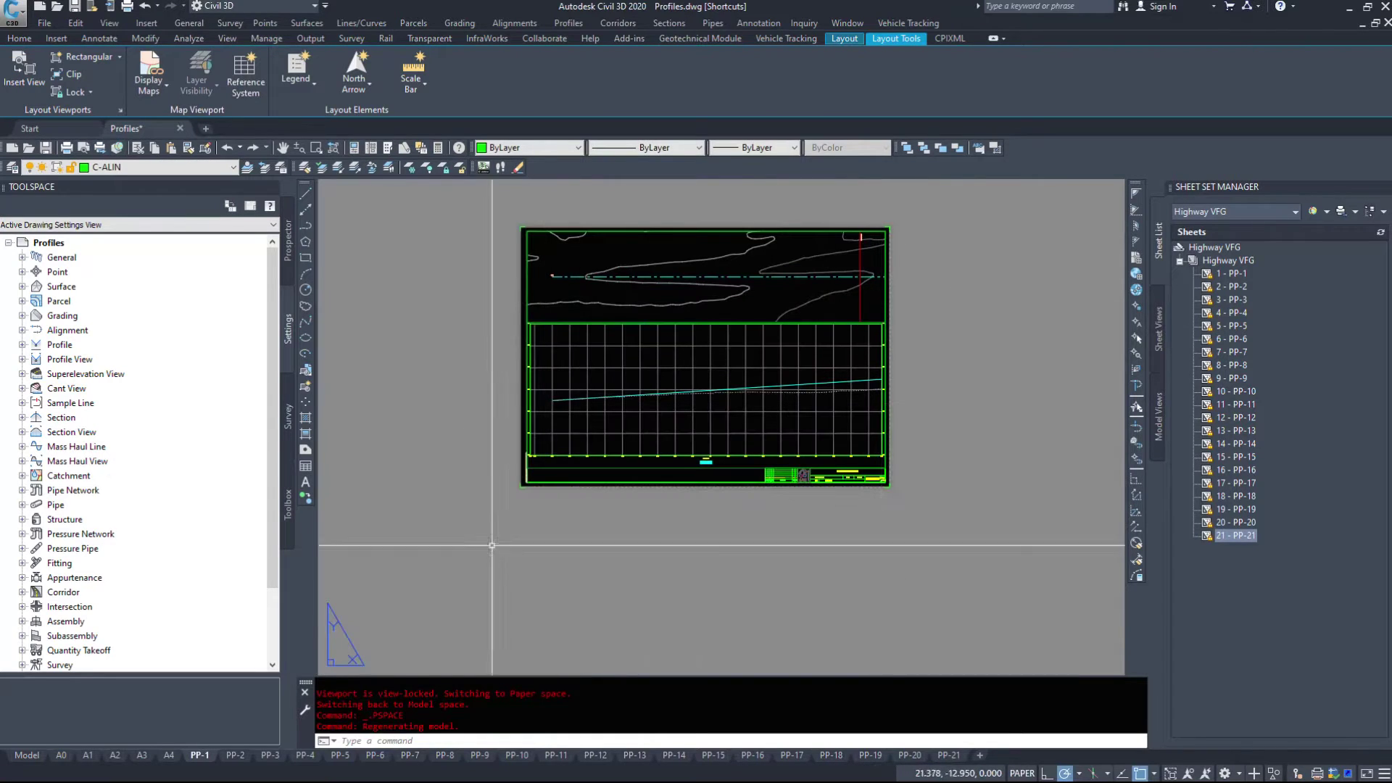
click(235, 755)
scroll(428, 616, up, 3)
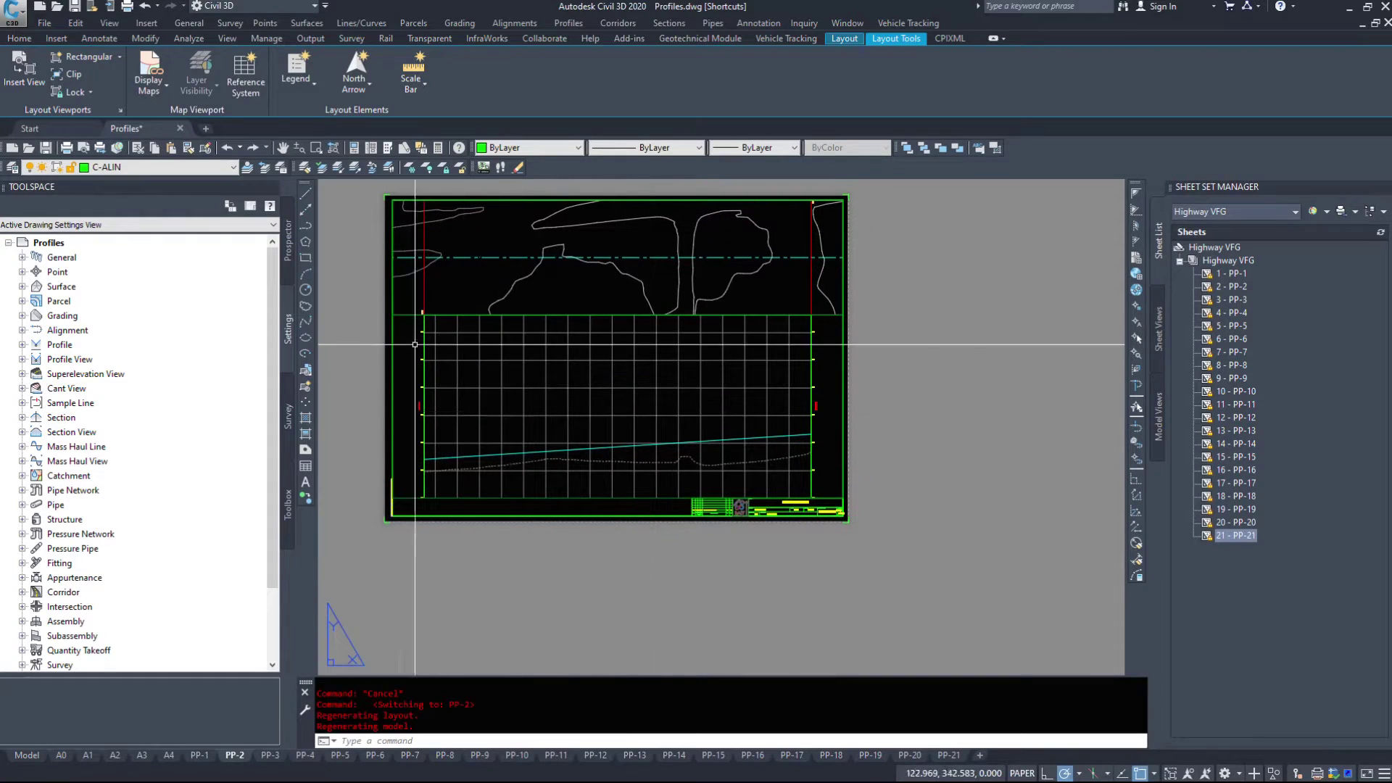
double_click(537, 368)
click(633, 370)
right_click(574, 394)
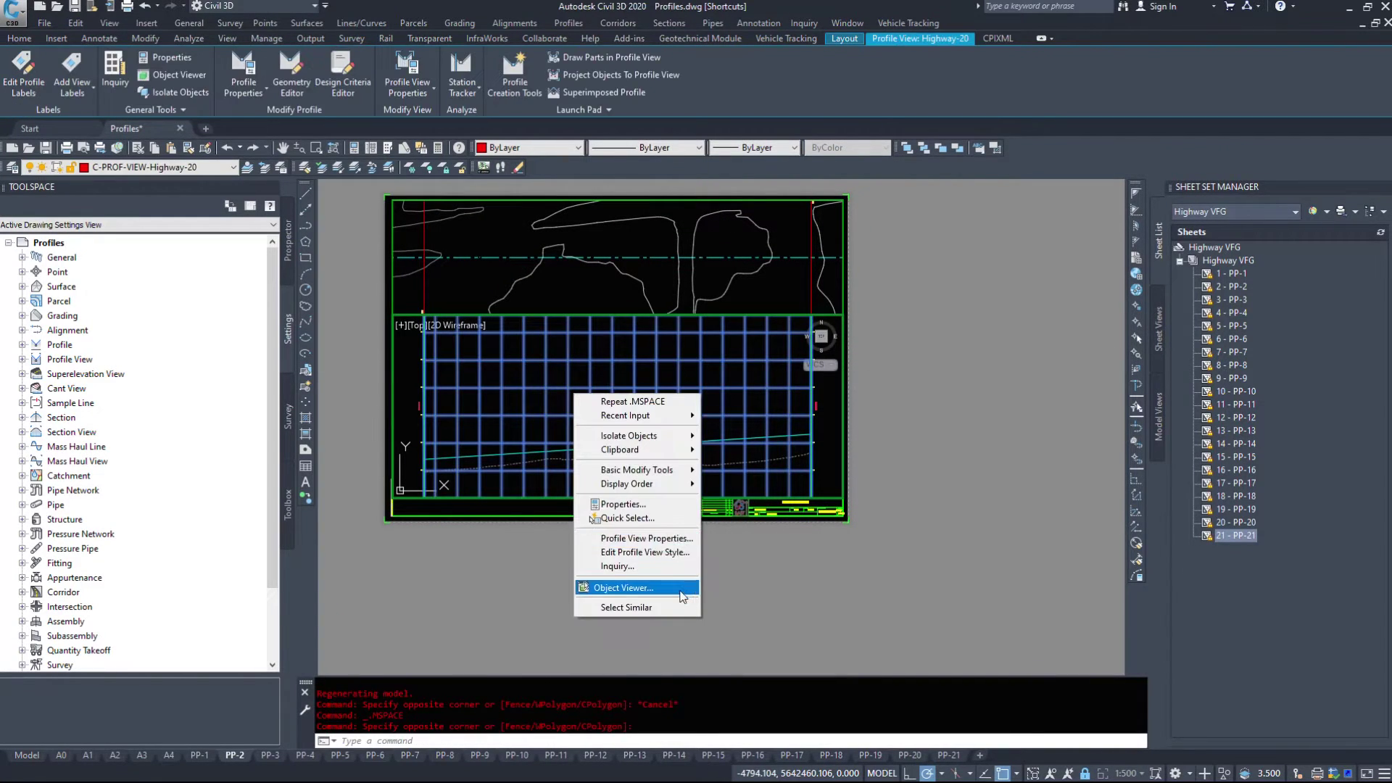
click(652, 540)
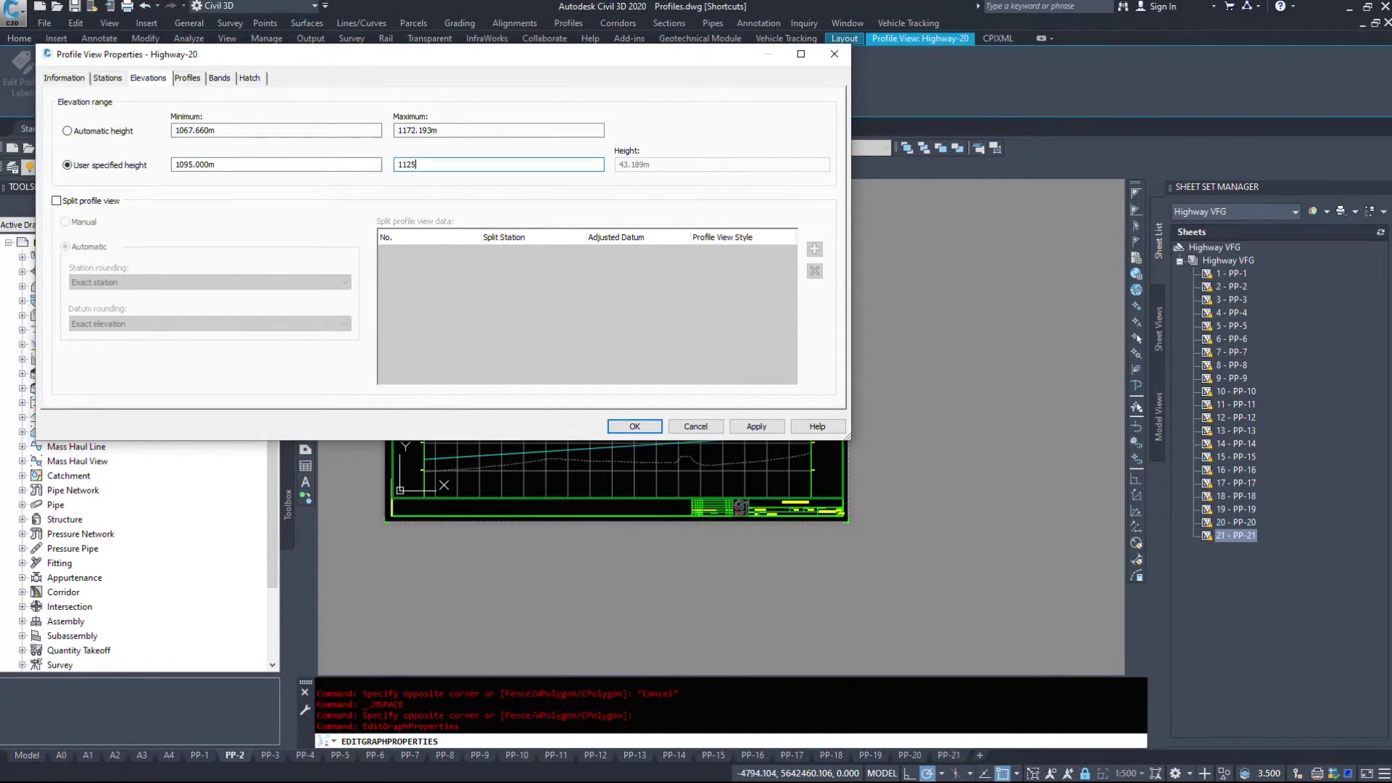
click(108, 78)
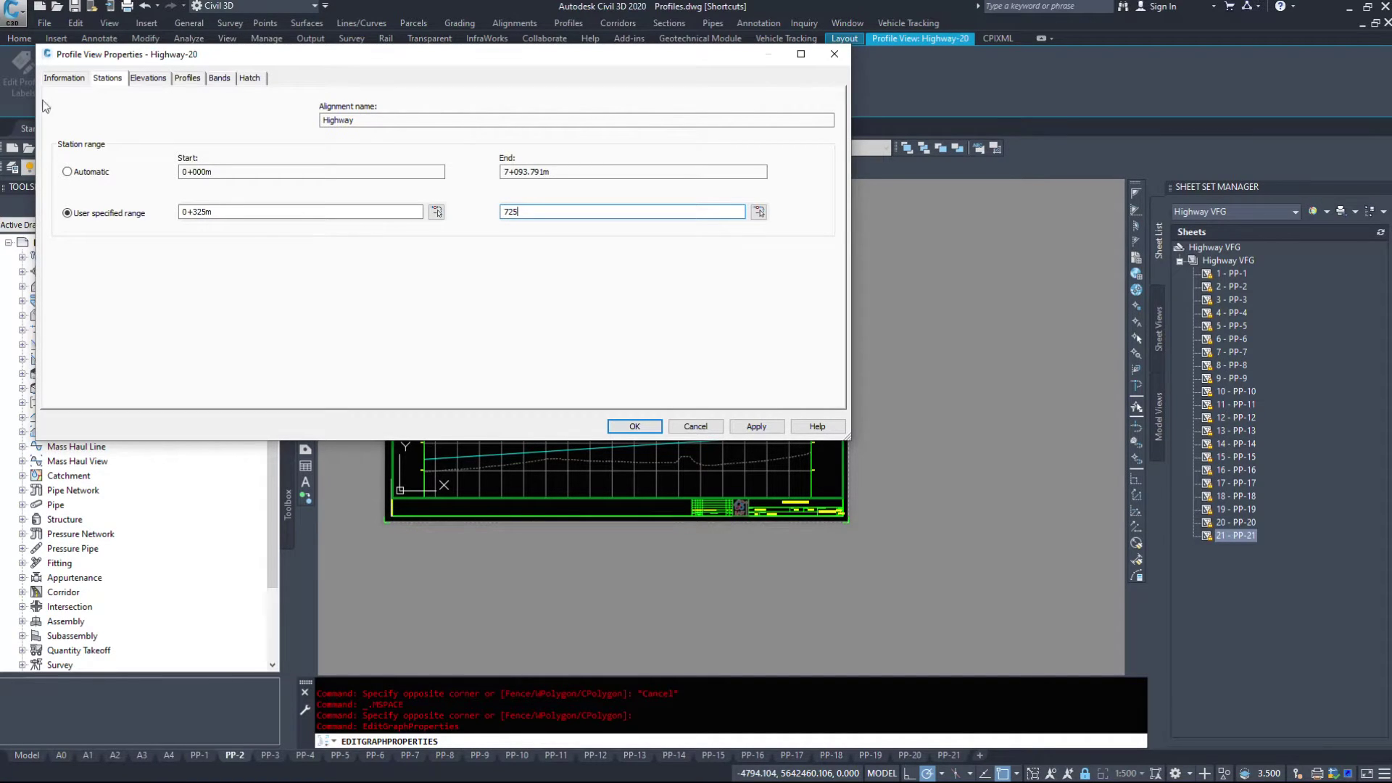
click(148, 79)
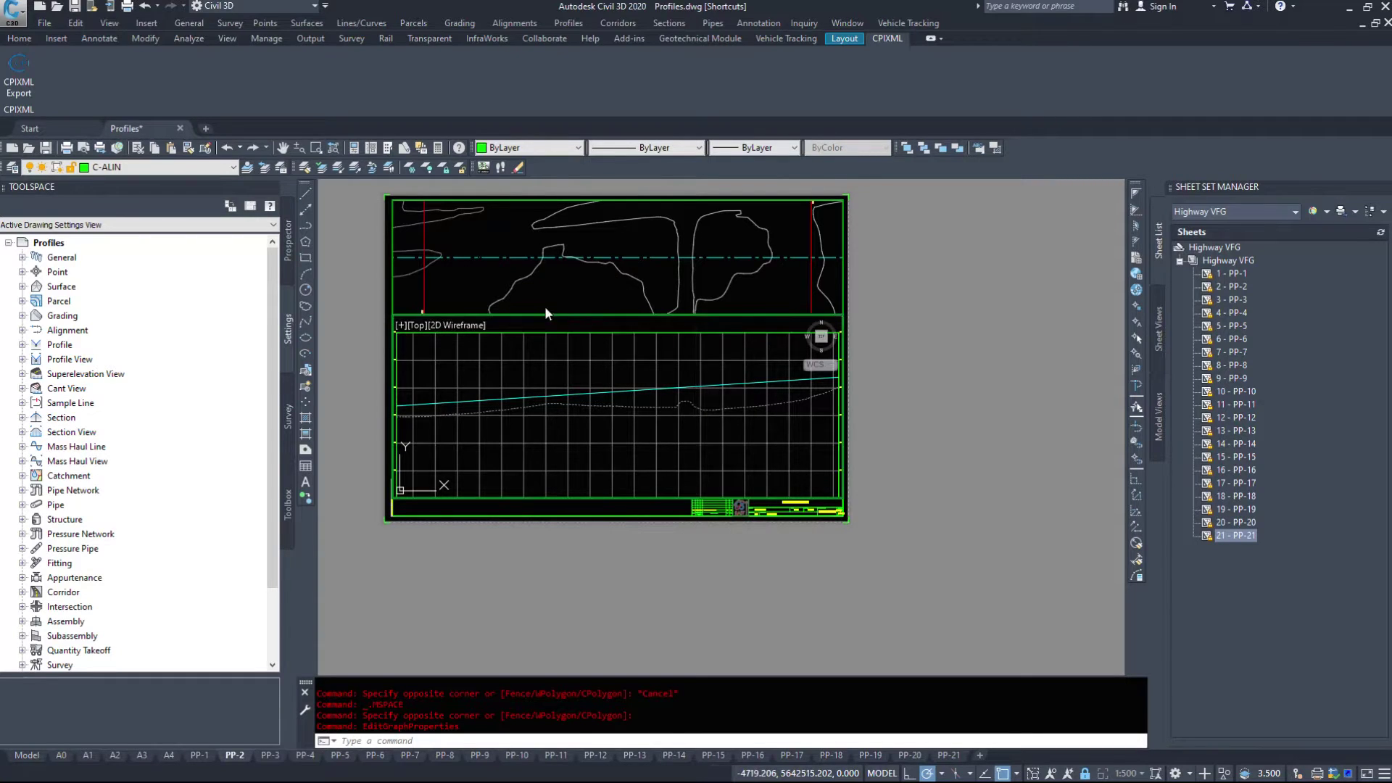
In paper space, stretch the profile viewport's bottom edge down past the title block and sheet border
double_click(423, 504)
click(392, 506)
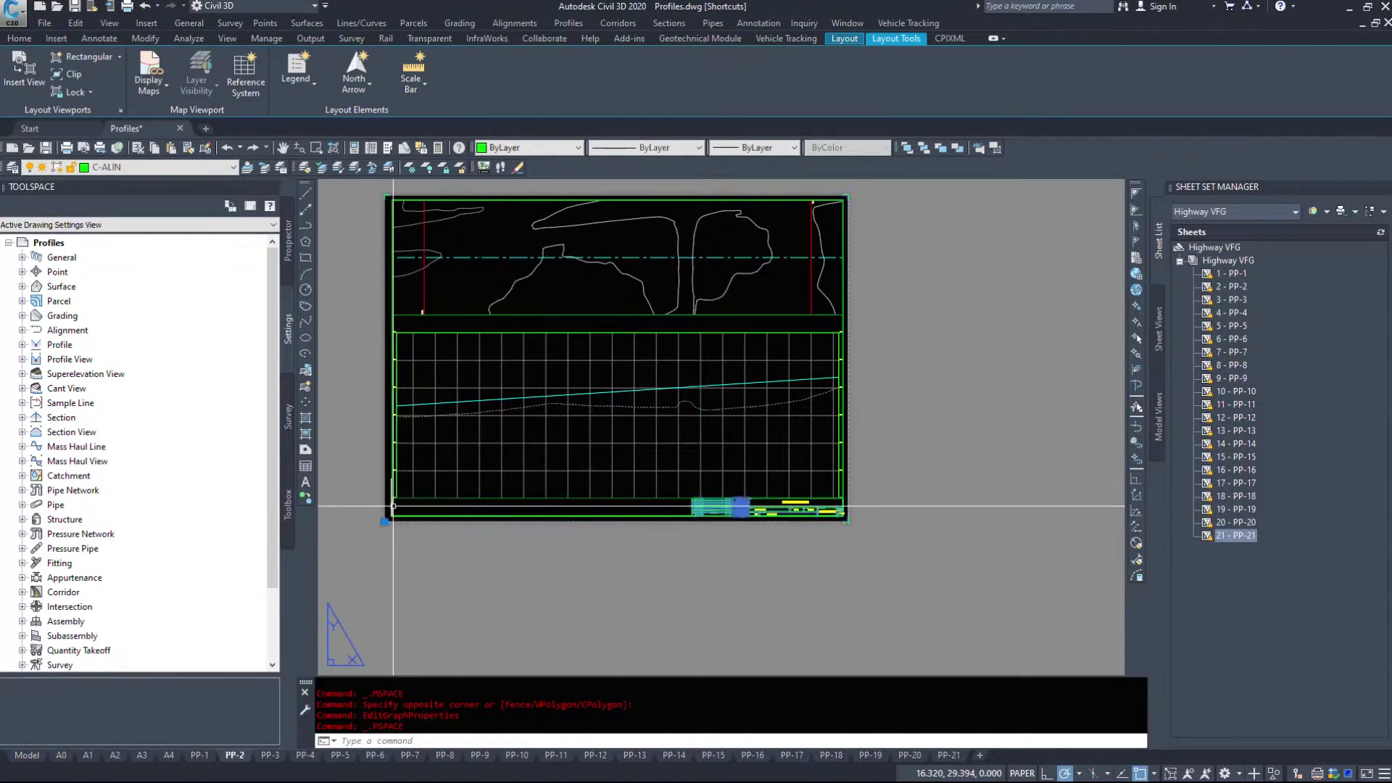
scroll(406, 509, up, 2)
key(Escape)
middle_drag(943, 518, 401, 460)
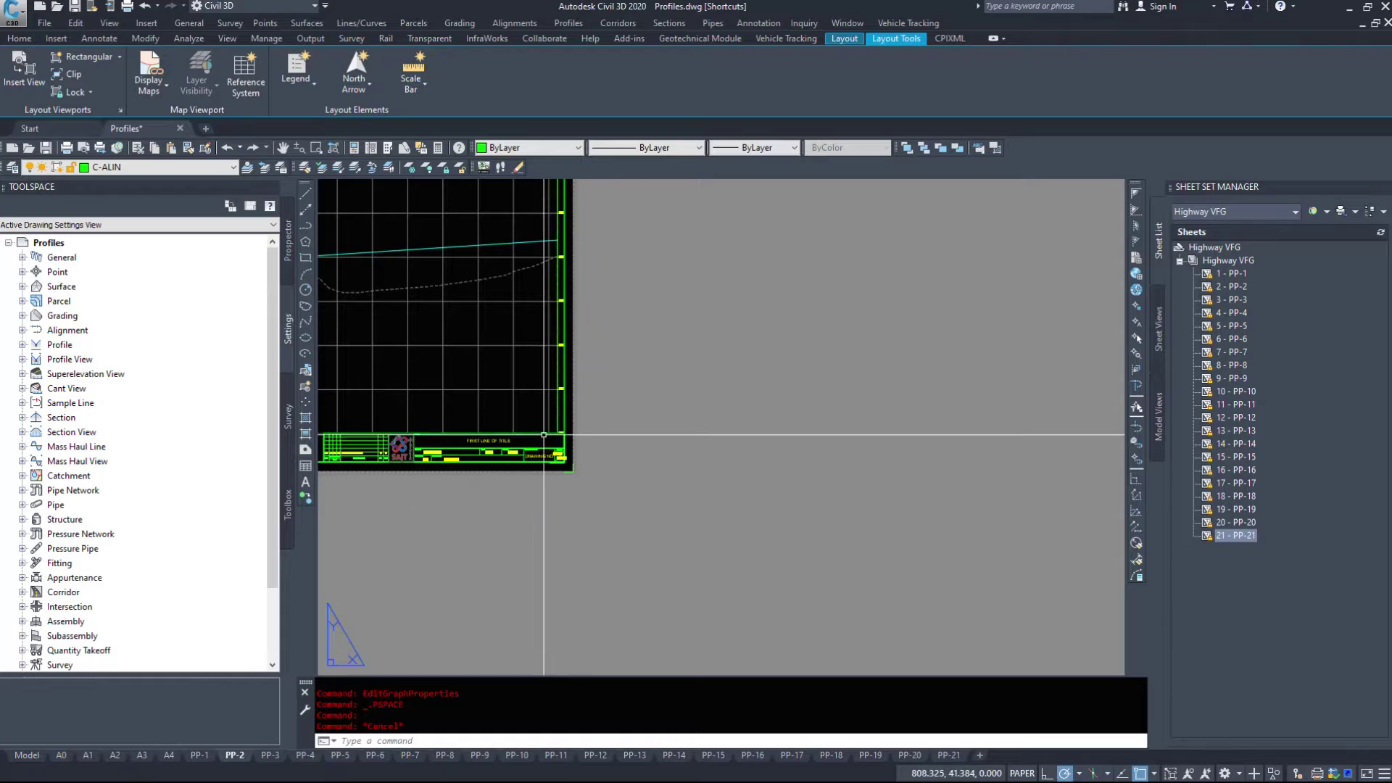
click(558, 433)
click(565, 434)
click(565, 514)
middle_drag(506, 552, 1080, 565)
key(Escape)
Activate the profile viewport and move the profile view straight up so its station labels clear the sheet border
double_click(471, 434)
click(463, 431)
click(447, 442)
scroll(417, 449, up, 2)
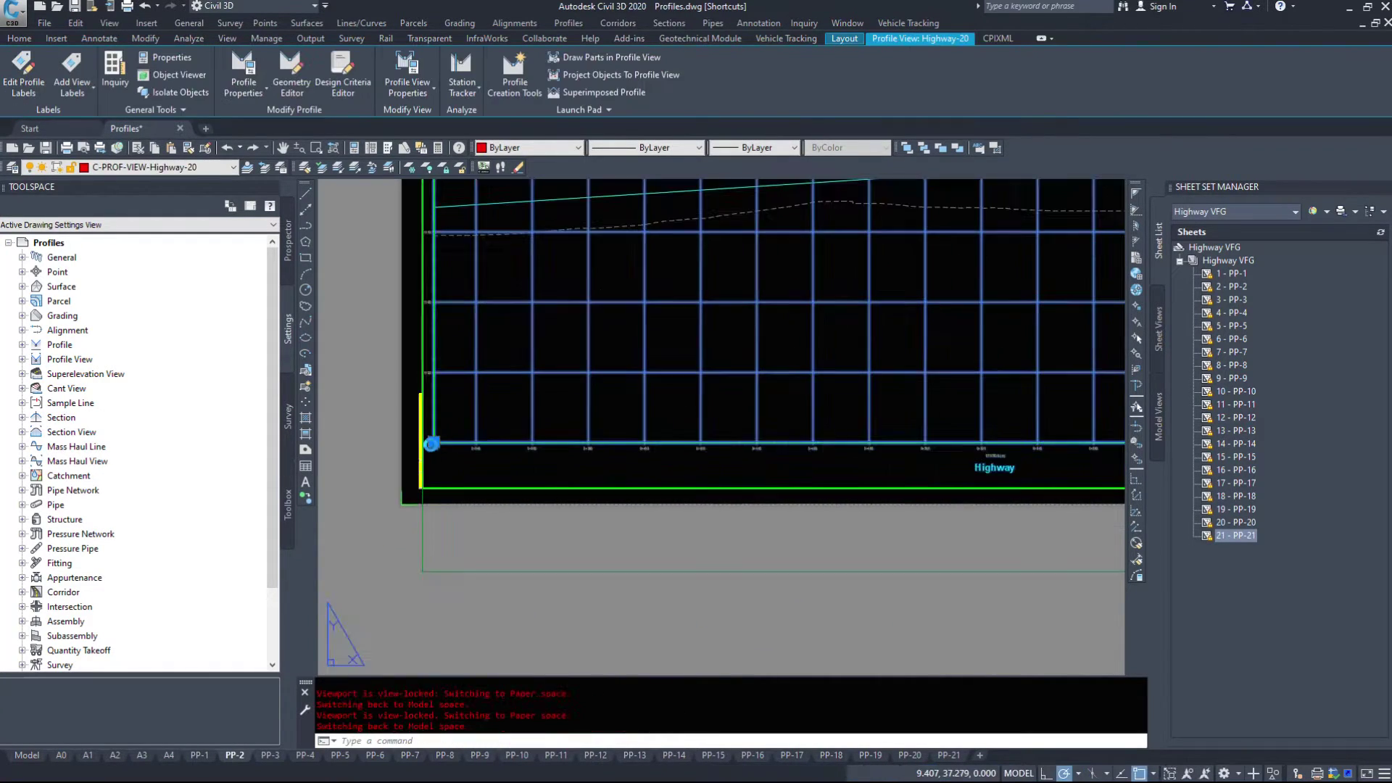
click(435, 442)
click(435, 392)
key(Escape)
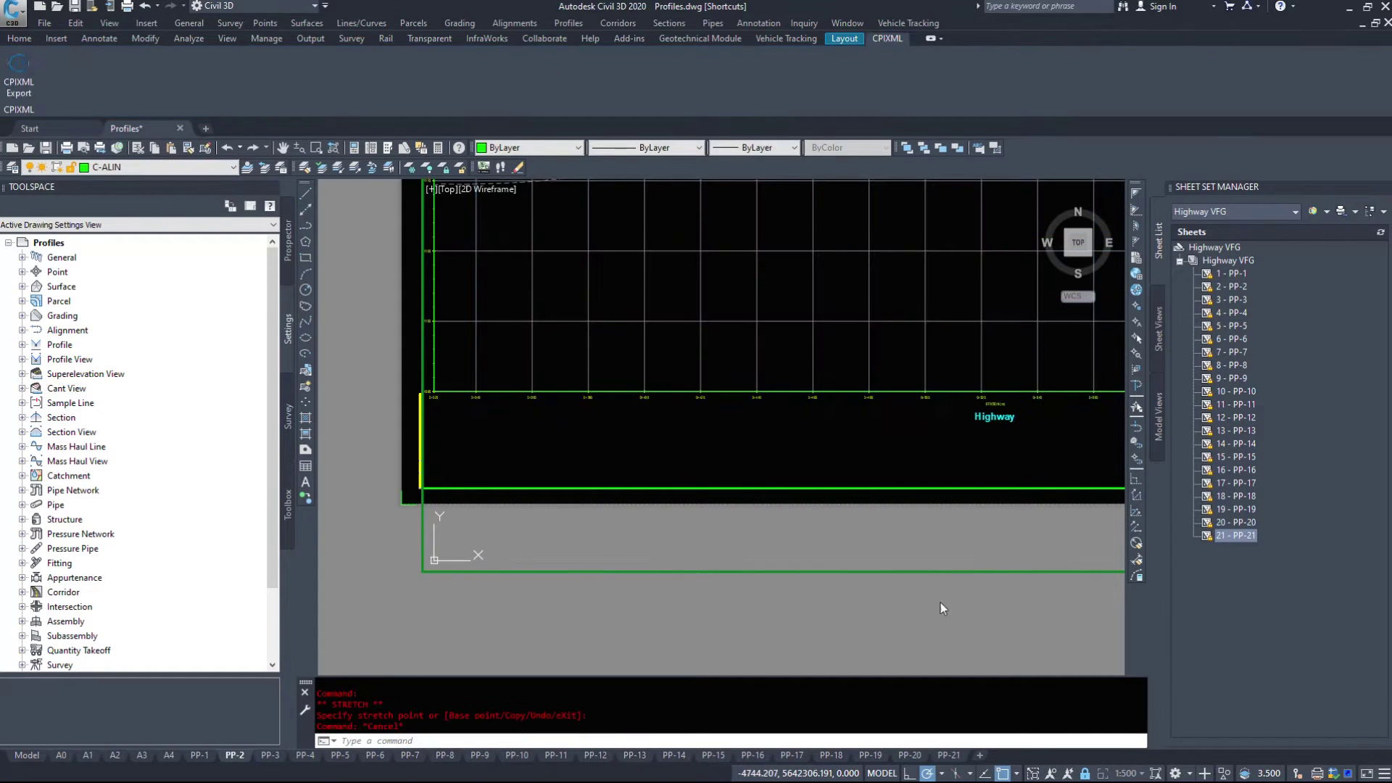
In paper space, stretch the profile viewport's bottom edge back up to the endpoint at the top of the title block
double_click(936, 606)
click(1036, 599)
click(1010, 540)
middle_drag(1010, 532, 942, 569)
click(729, 560)
click(736, 556)
click(723, 564)
shift+right_click(736, 529)
key(e)
click(692, 440)
key(Escape)
Move the profile view straight down inside its viewport until its base sits near the viewport's bottom edge
middle_drag(371, 406, 889, 428)
middle_drag(464, 422, 804, 435)
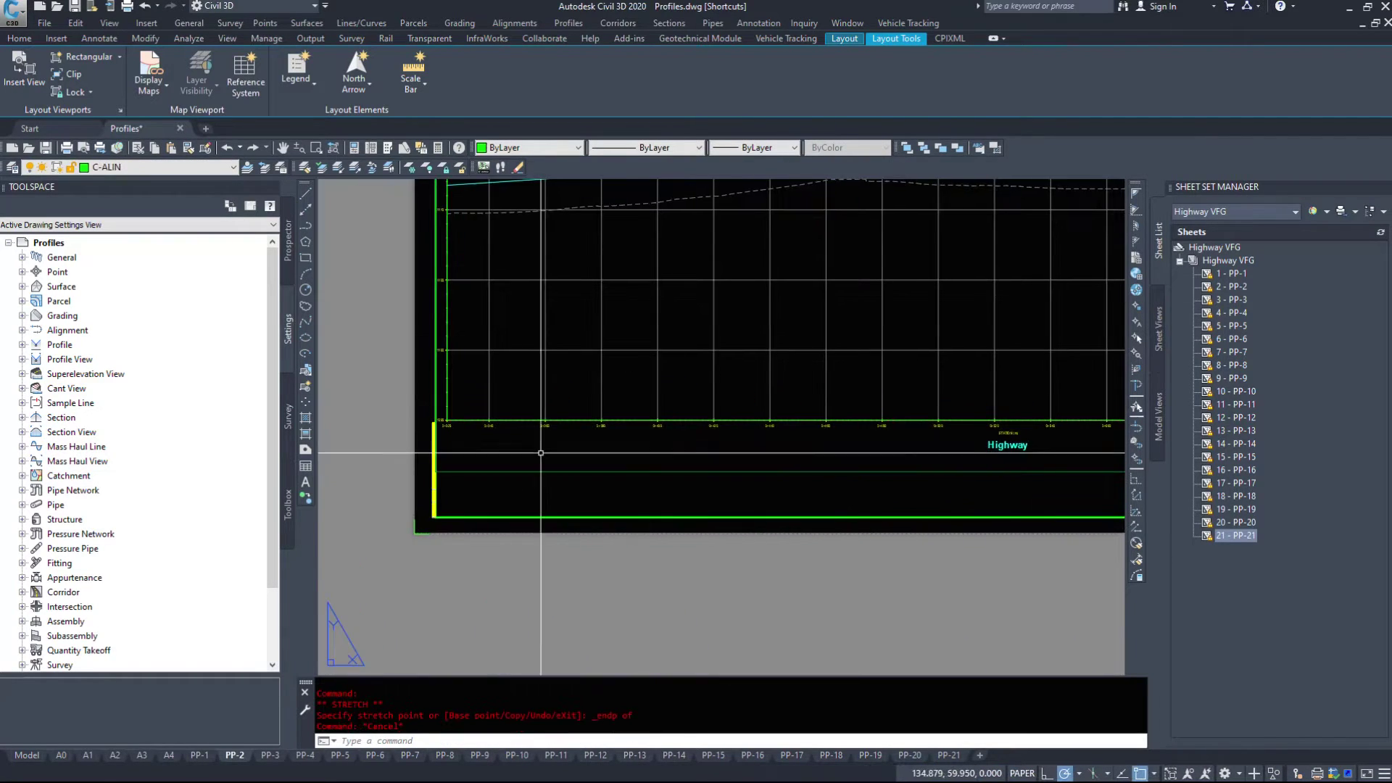
double_click(498, 443)
click(500, 437)
click(472, 415)
click(447, 420)
click(447, 466)
key(Escape)
scroll(539, 416, down, 4)
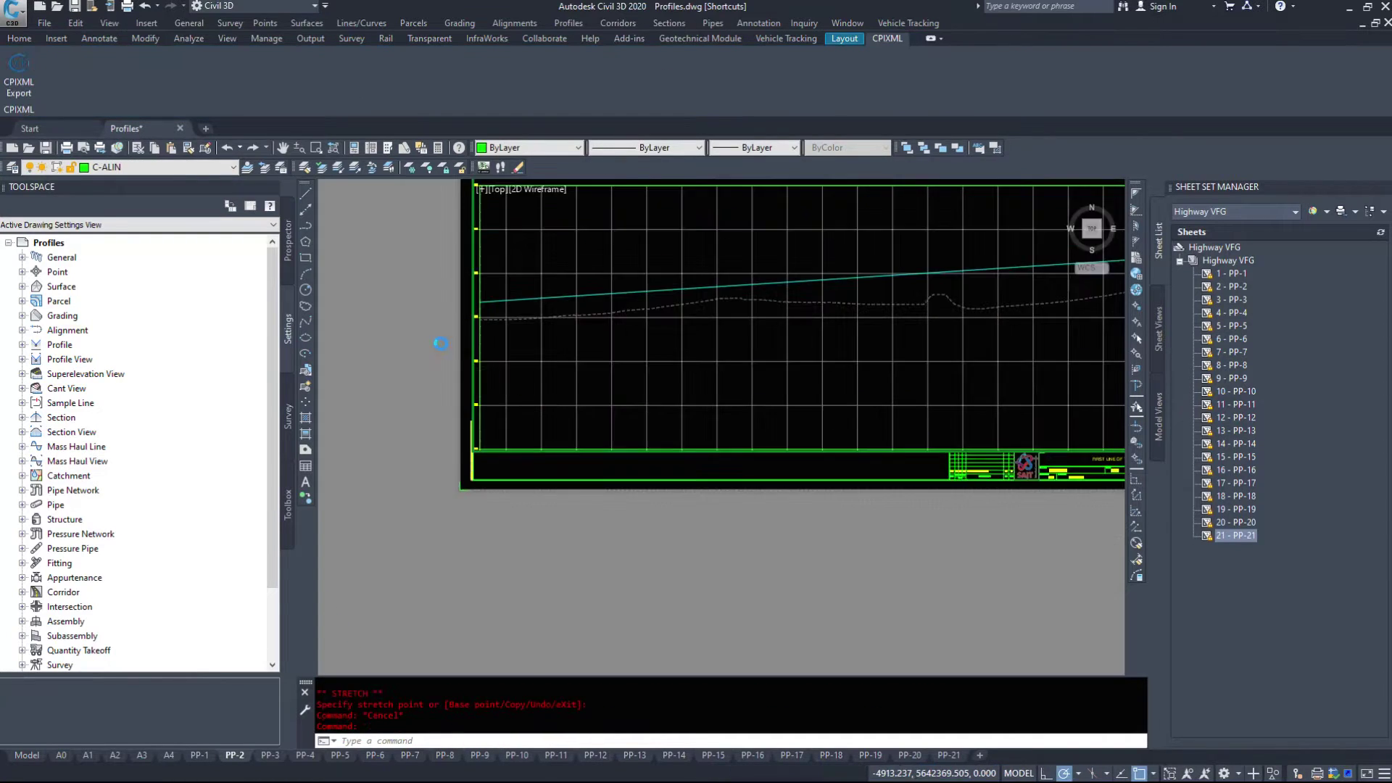
From paper space, examine how the starting match line in plan lines up with the profile view and its viewport
double_click(439, 341)
middle_drag(535, 203, 525, 242)
scroll(519, 229, up, 7)
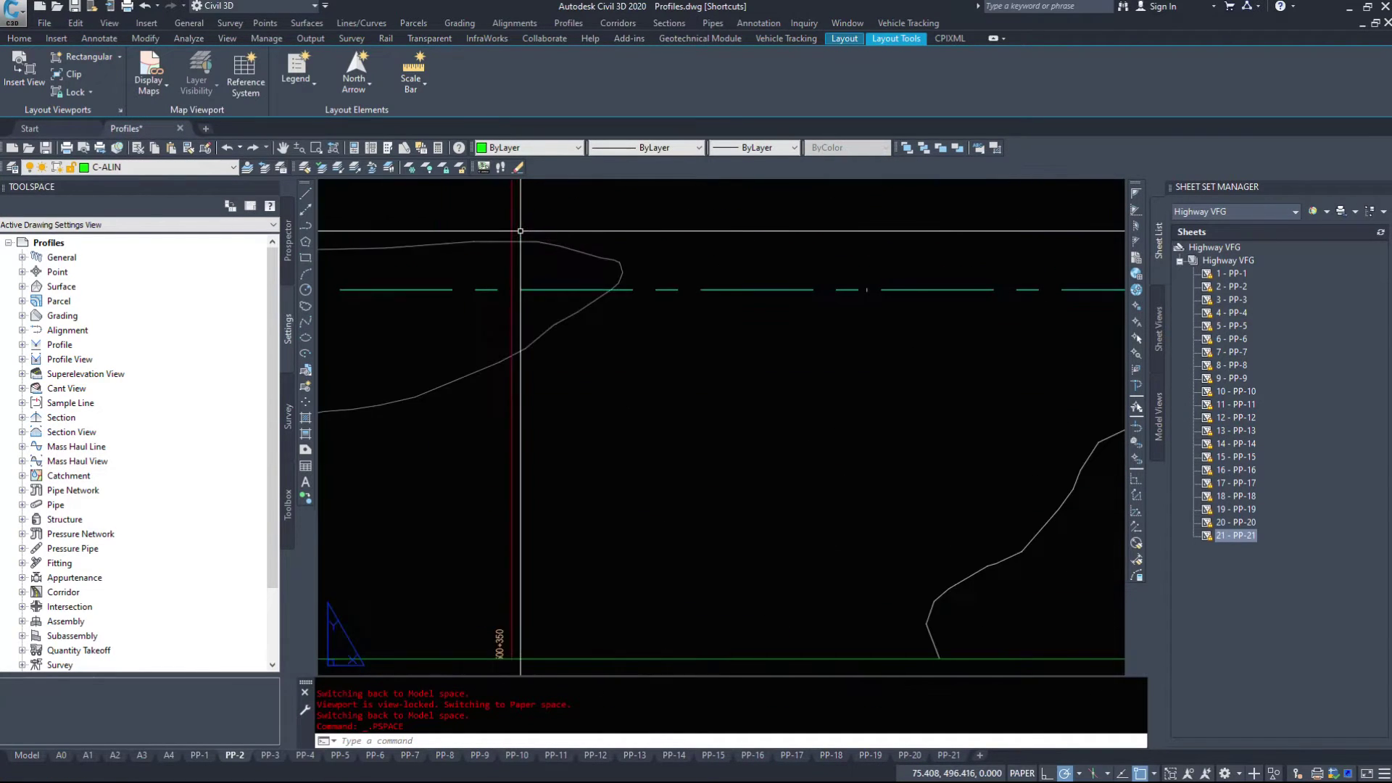
middle_drag(519, 434, 532, 261)
middle_drag(532, 515, 562, 232)
middle_drag(558, 500, 560, 137)
middle_drag(573, 464, 549, 341)
scroll(551, 477, up, 2)
scroll(556, 445, down, 4)
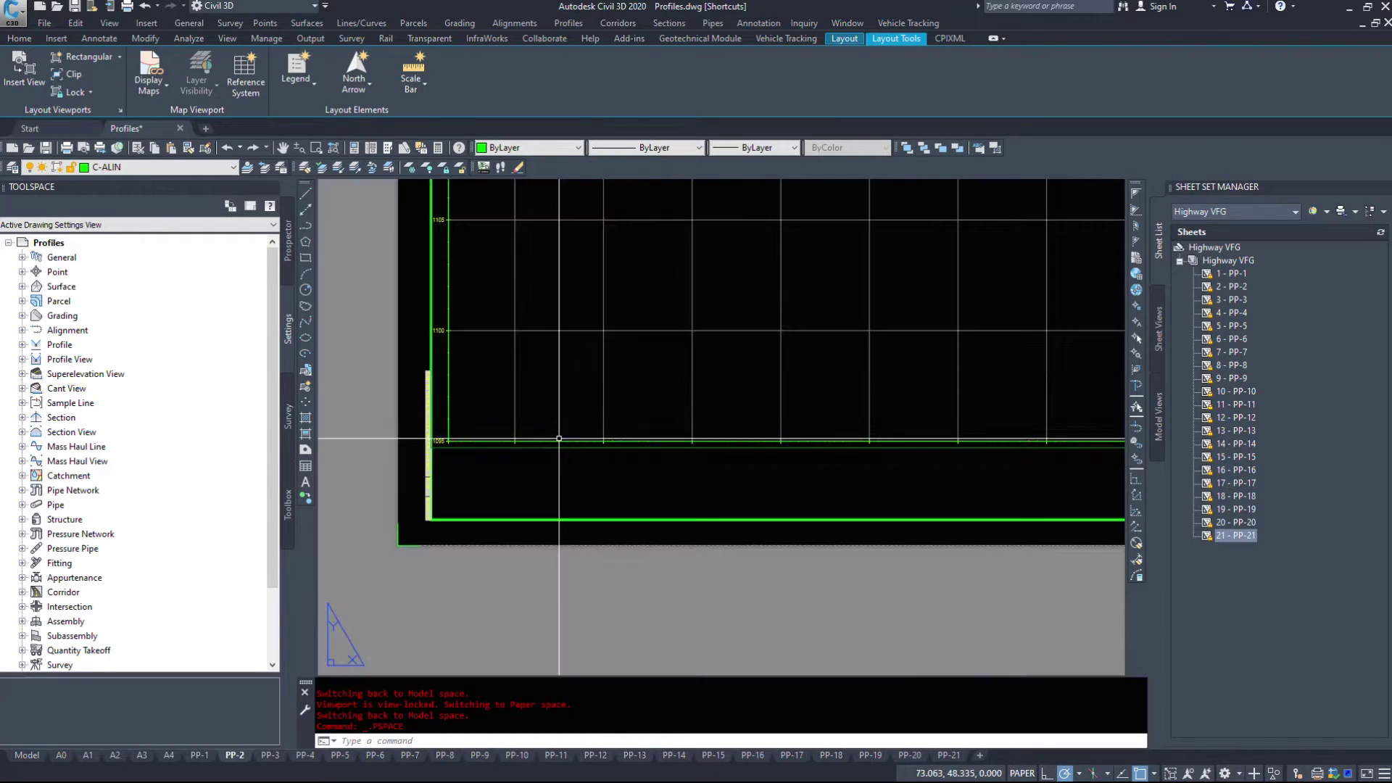
middle_drag(502, 464, 323, 473)
click(721, 503)
click(590, 426)
scroll(718, 482, down, 6)
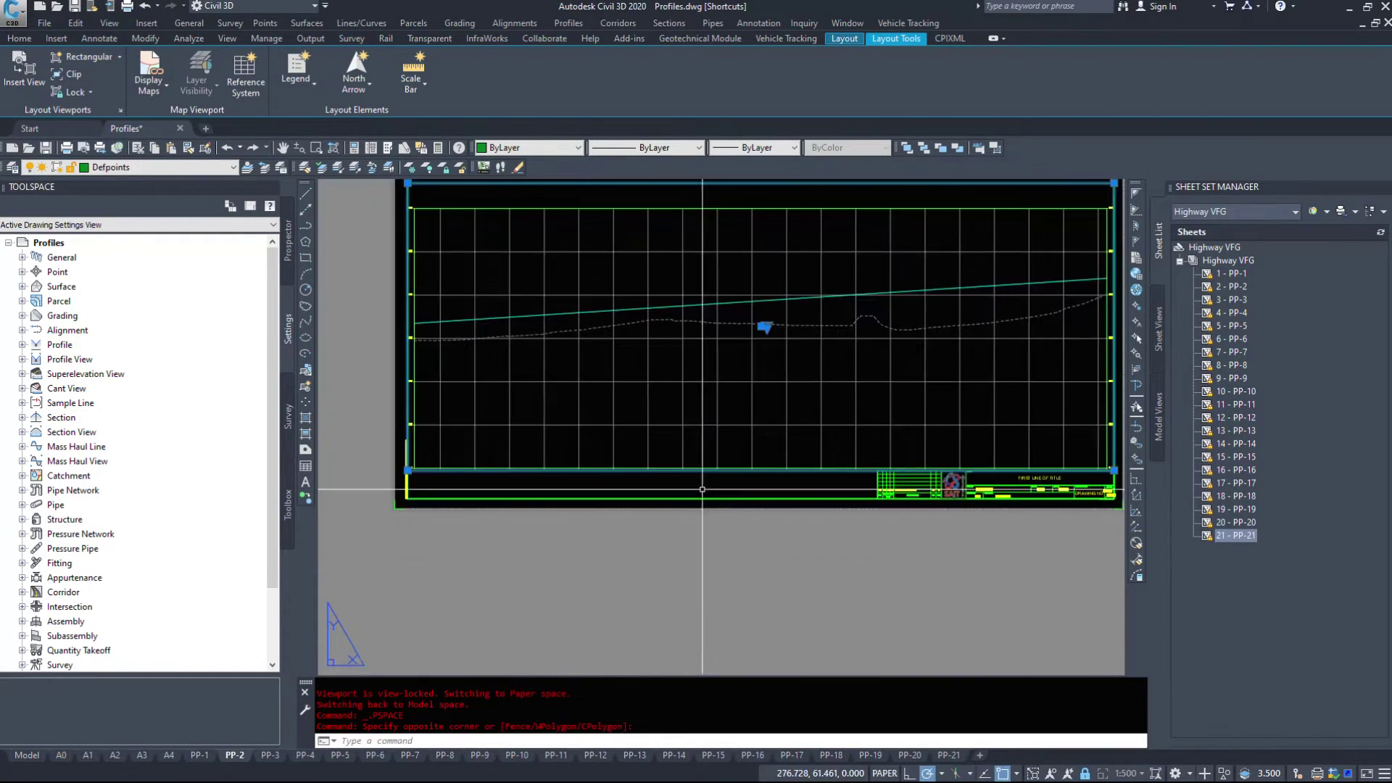
key(Escape)
Move the profile view up inside its viewport to make room for the station labels, and return to paper space
double_click(536, 435)
scroll(537, 435, up, 4)
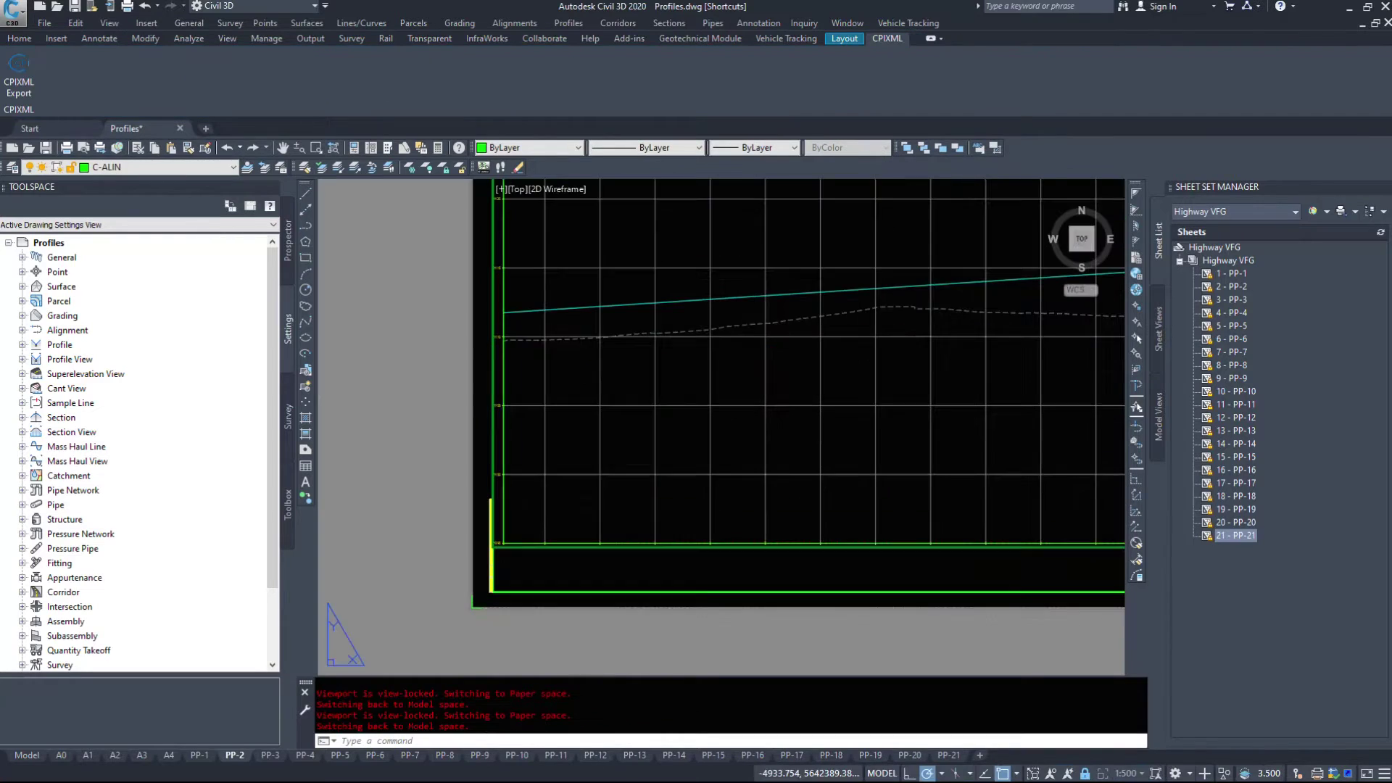
click(504, 536)
click(504, 542)
key(Escape)
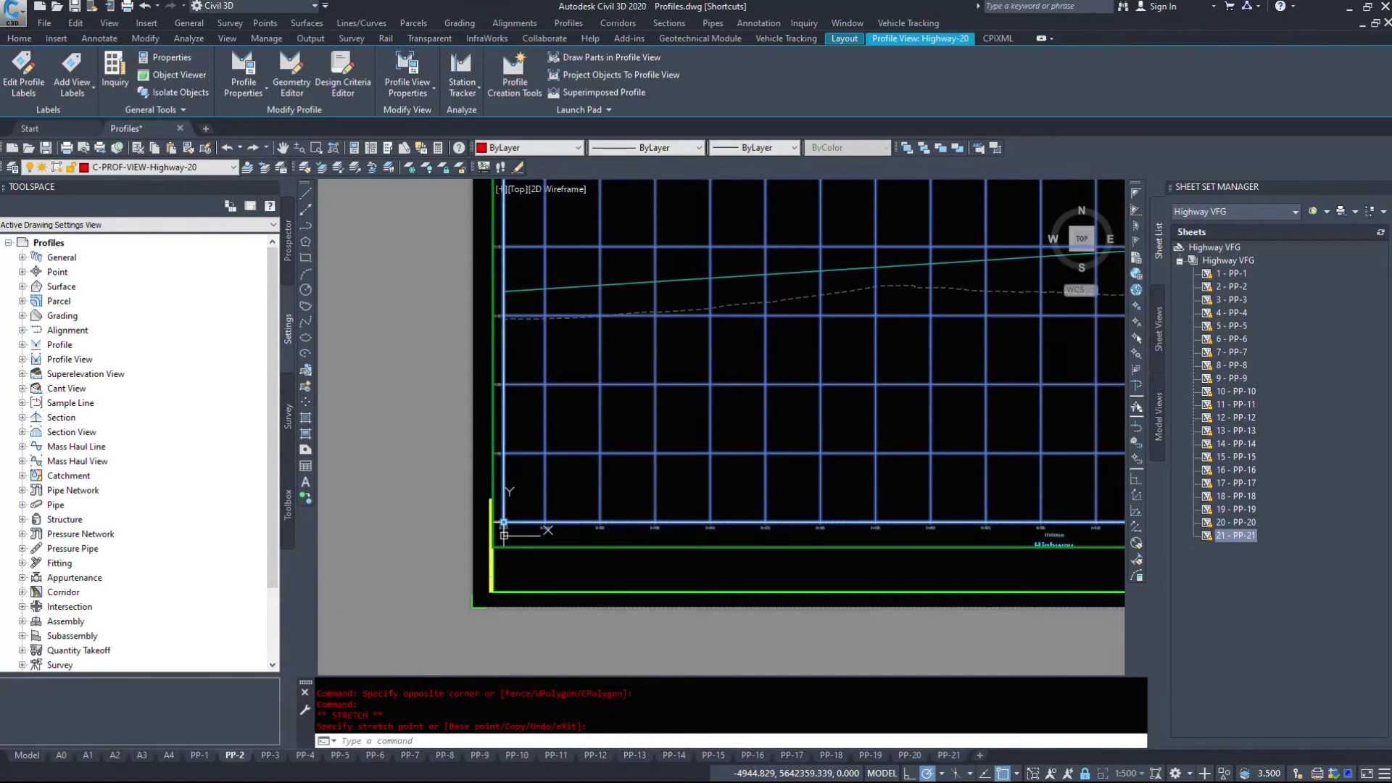
double_click(386, 503)
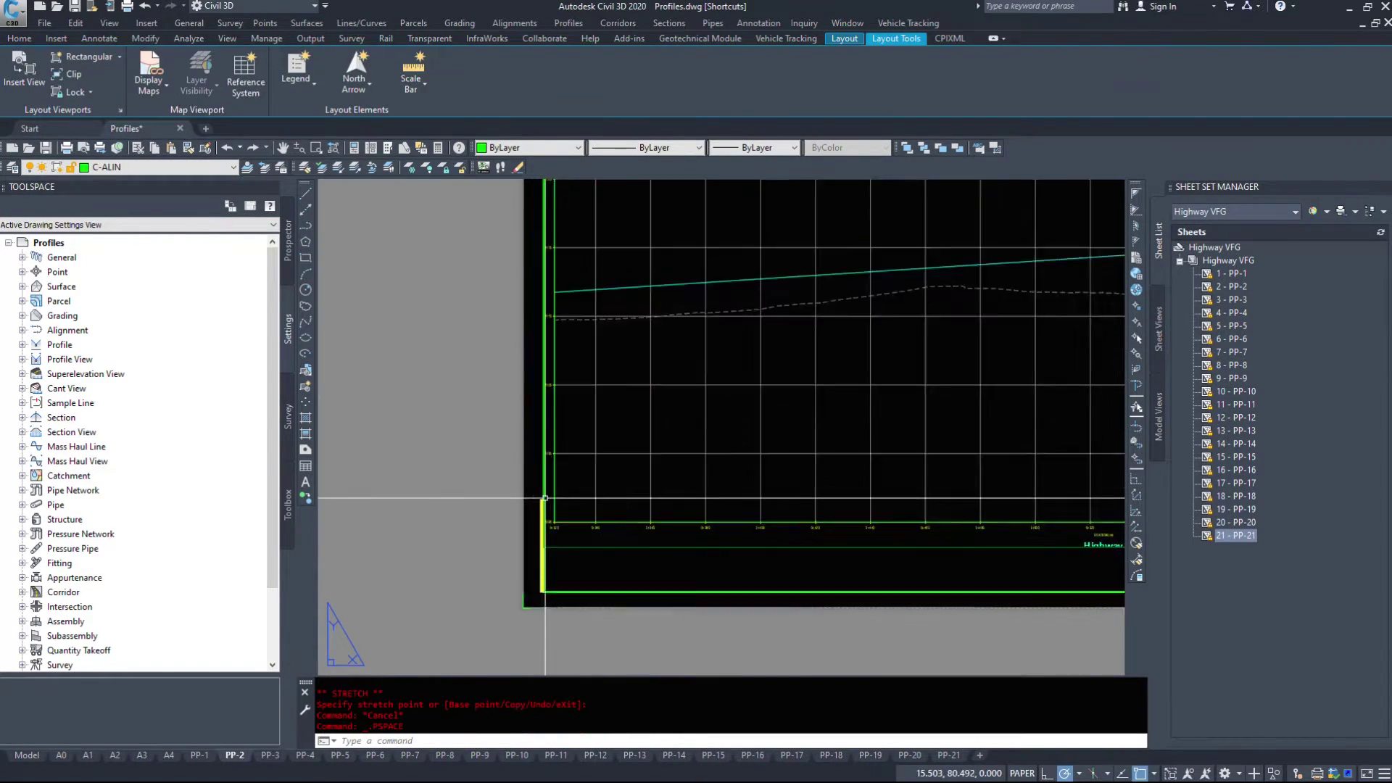
Nudge the profile view slightly further up so the full Highway title fits in the viewport, and return to paper space
scroll(546, 498, up, 5)
double_click(615, 535)
click(567, 522)
click(559, 524)
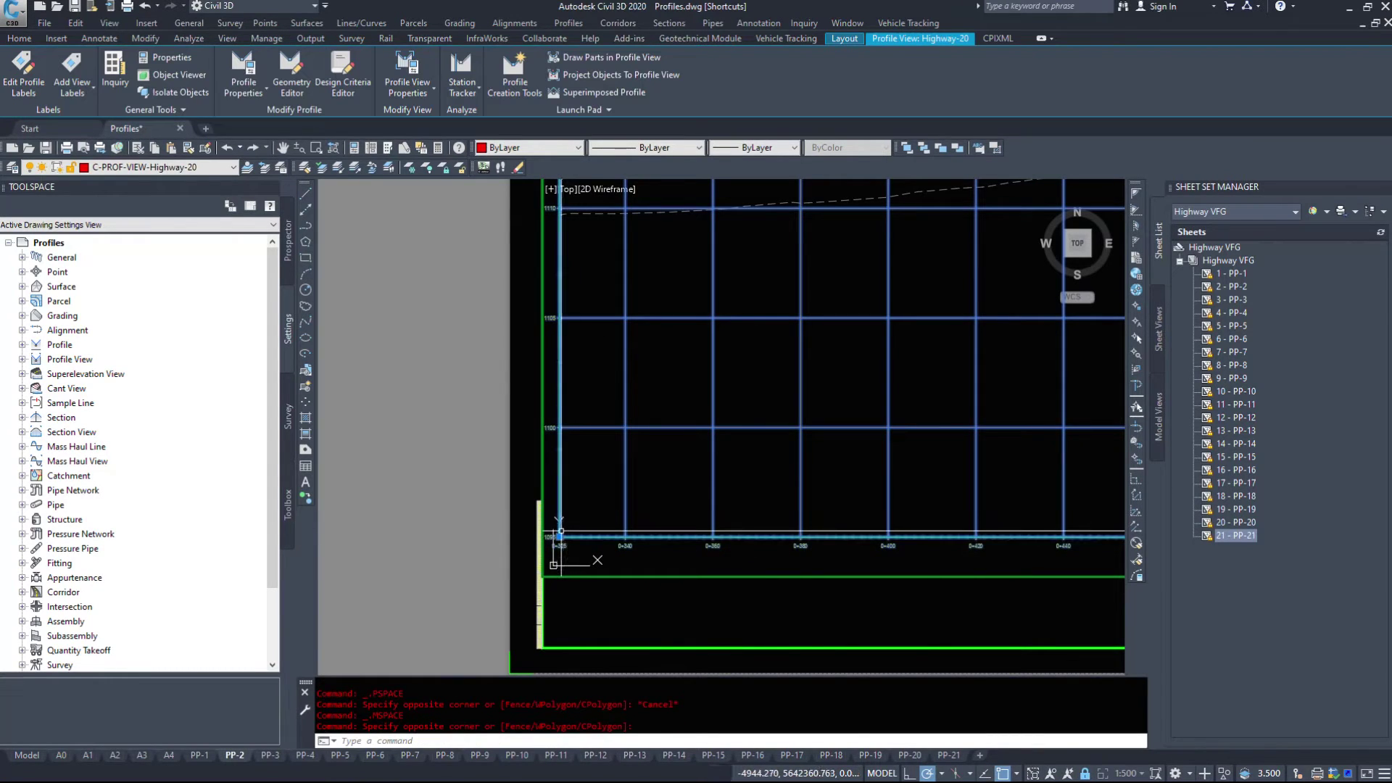
click(561, 530)
click(560, 537)
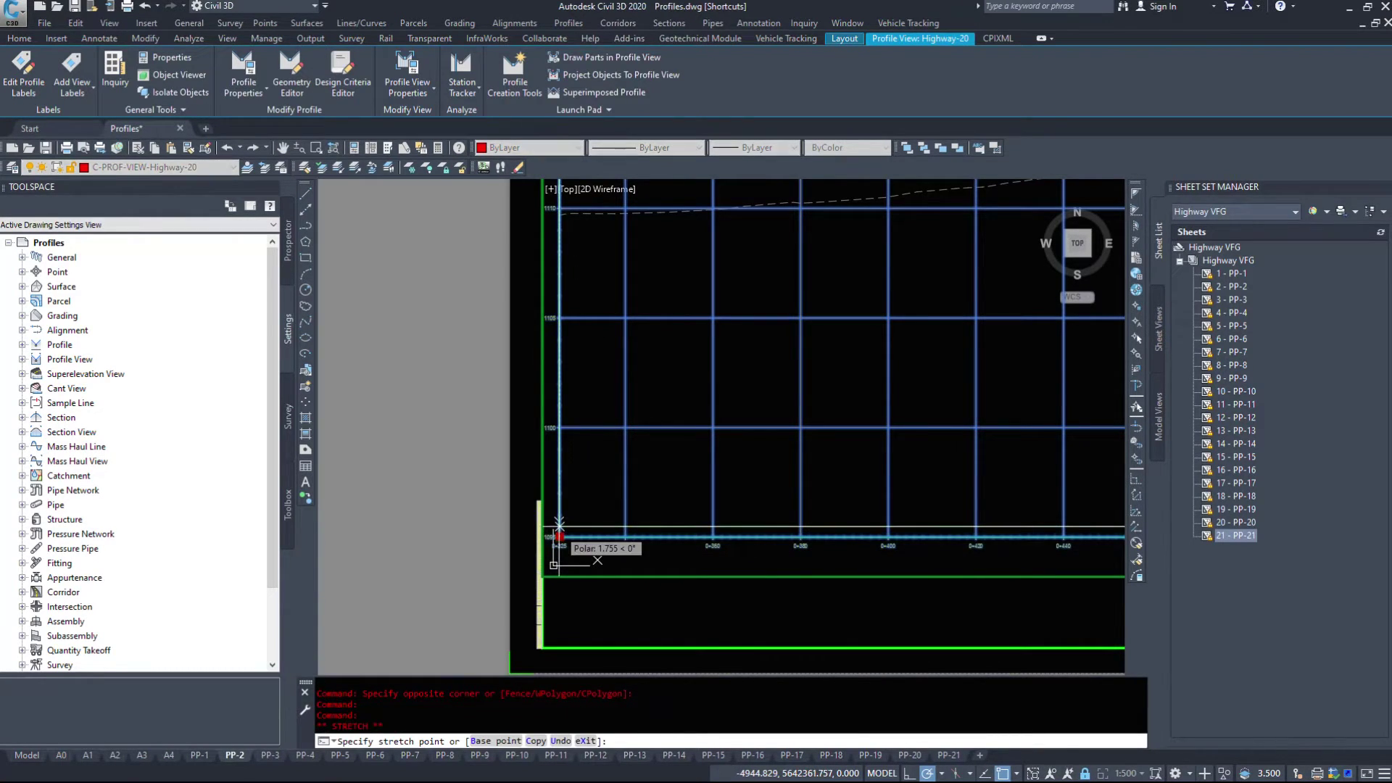
click(560, 527)
scroll(588, 516, down, 2)
scroll(489, 485, down, 2)
key(Escape)
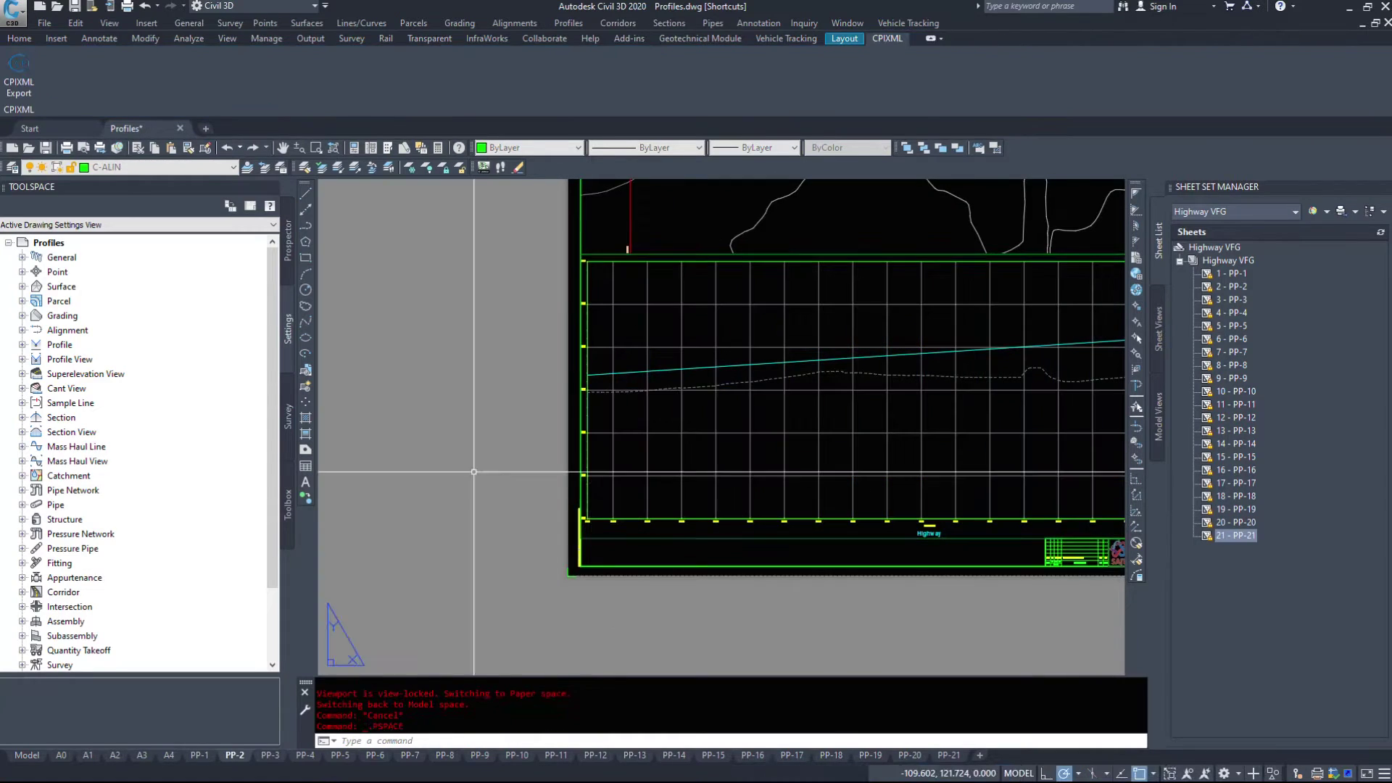
double_click(475, 480)
Examine both ends of sheet PP-2 and review the remaining plan and profile sheets through PP-21, ending on PP-12
middle_drag(964, 416, 464, 484)
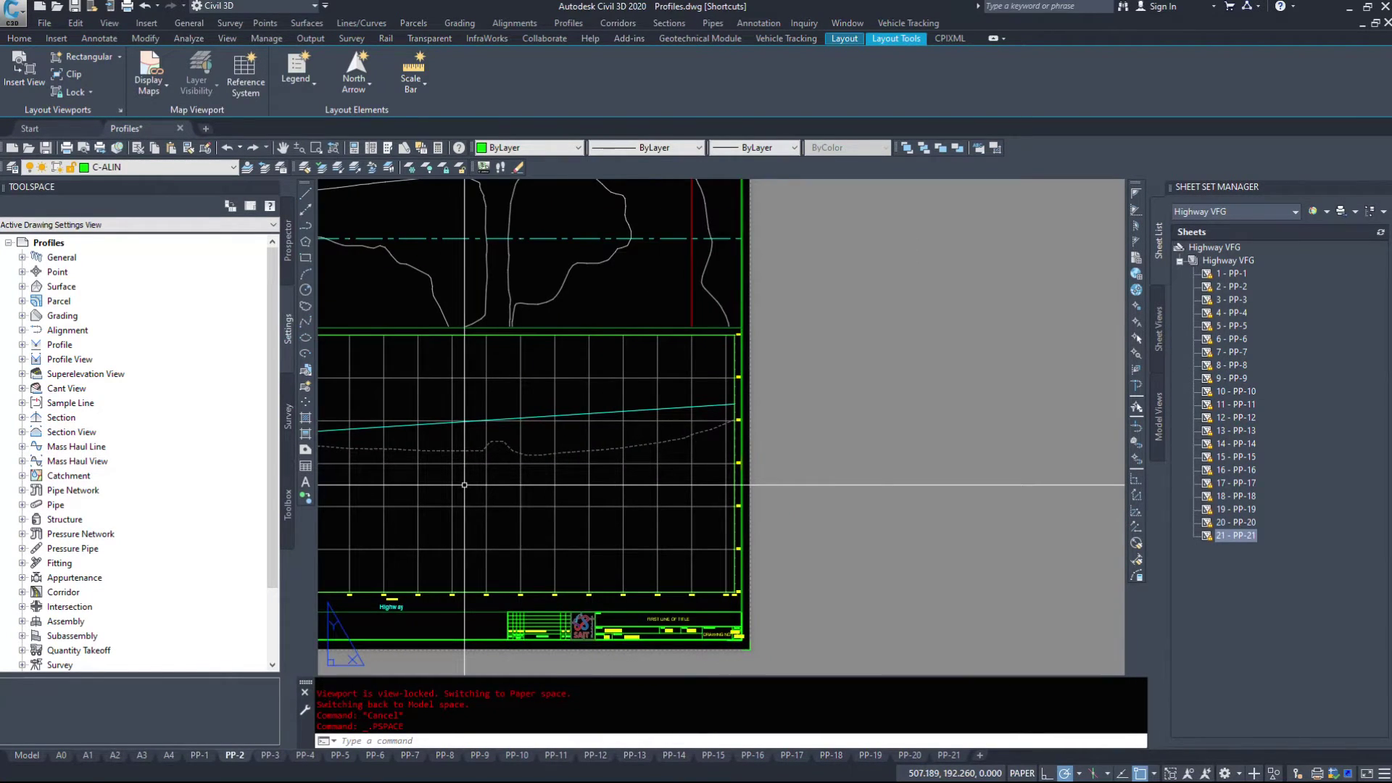
middle_drag(480, 490, 871, 706)
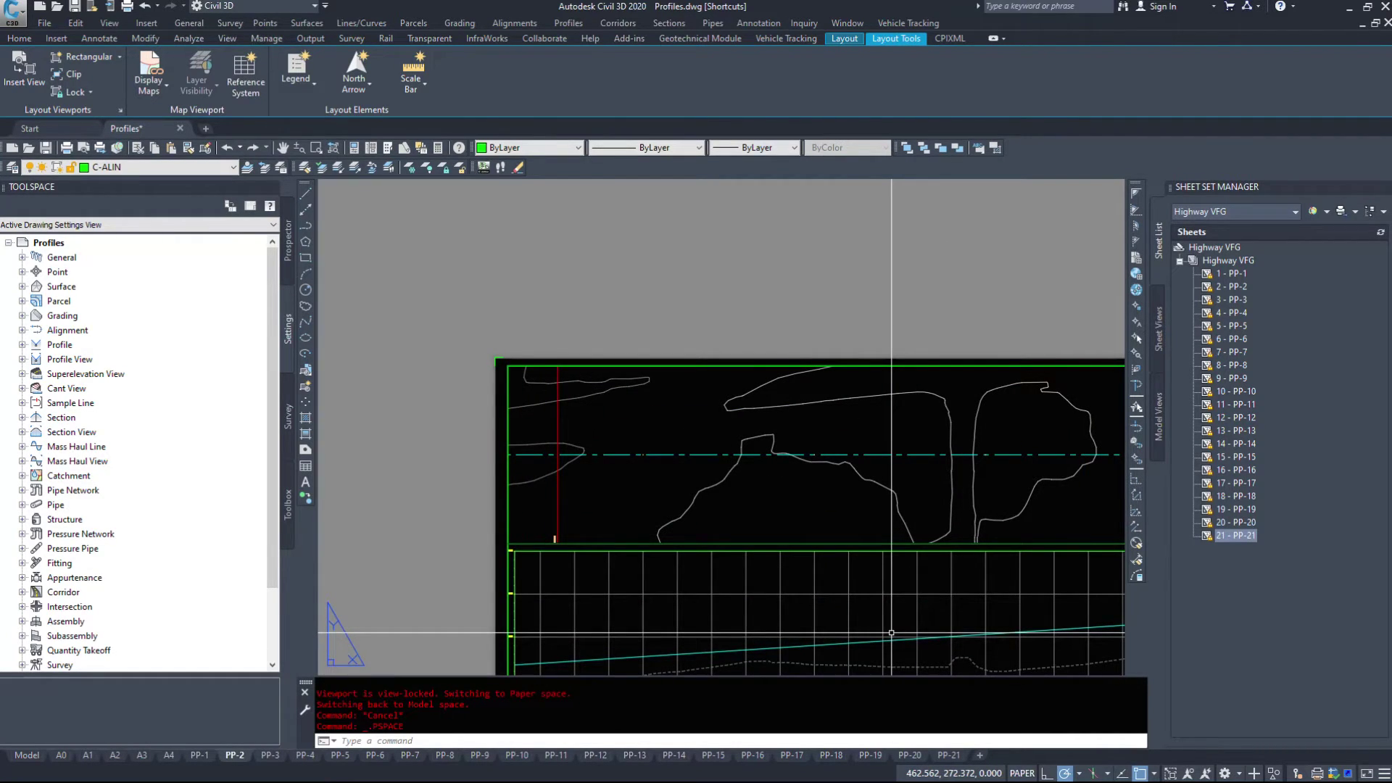
middle_drag(648, 566, 406, 470)
click(300, 755)
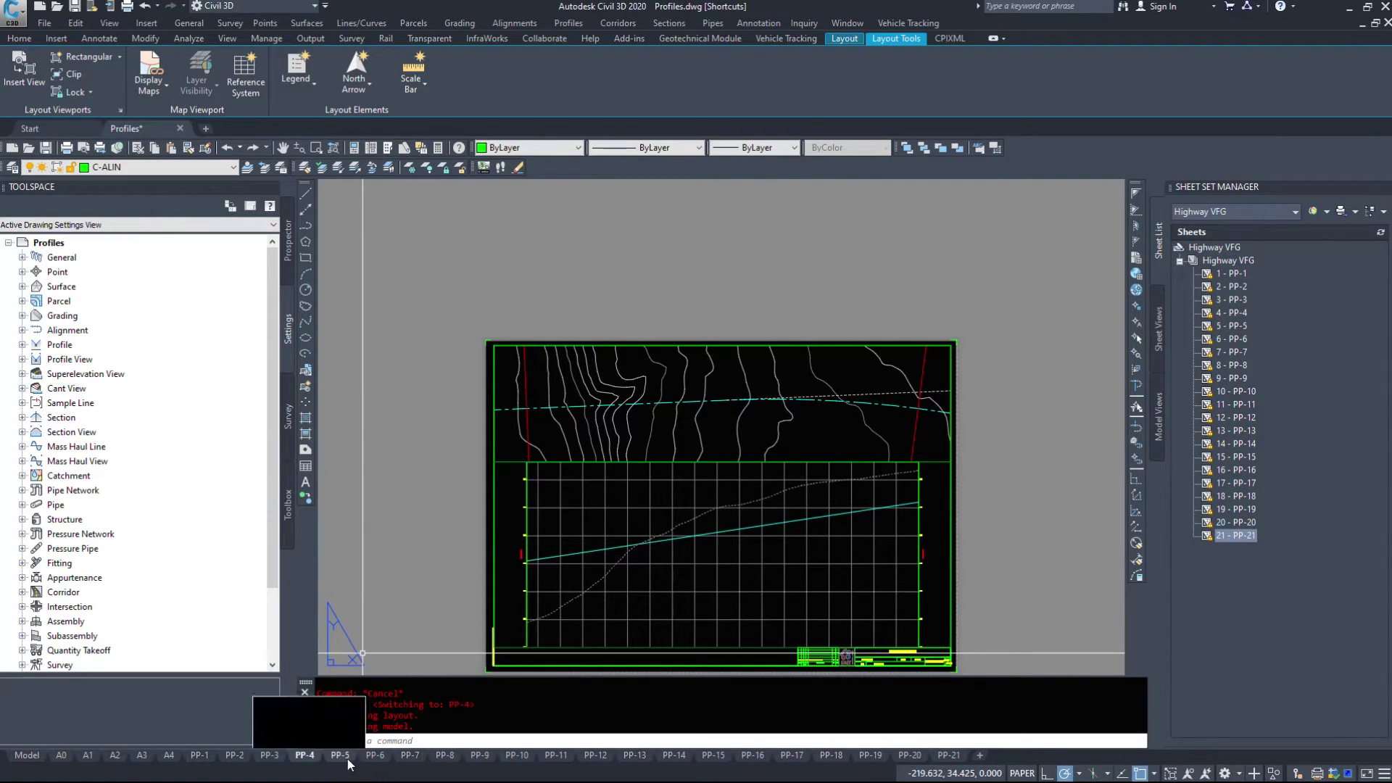
click(270, 755)
click(340, 755)
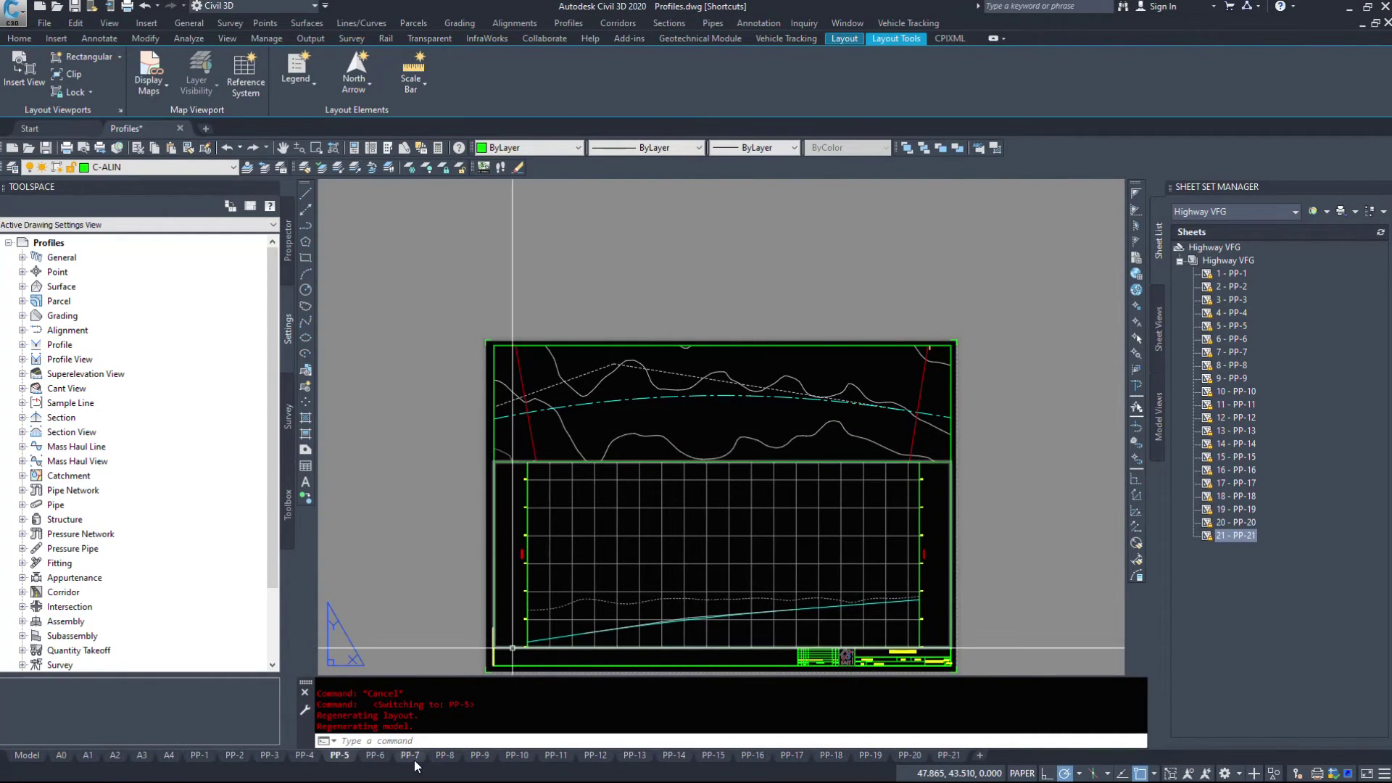
click(375, 755)
click(409, 756)
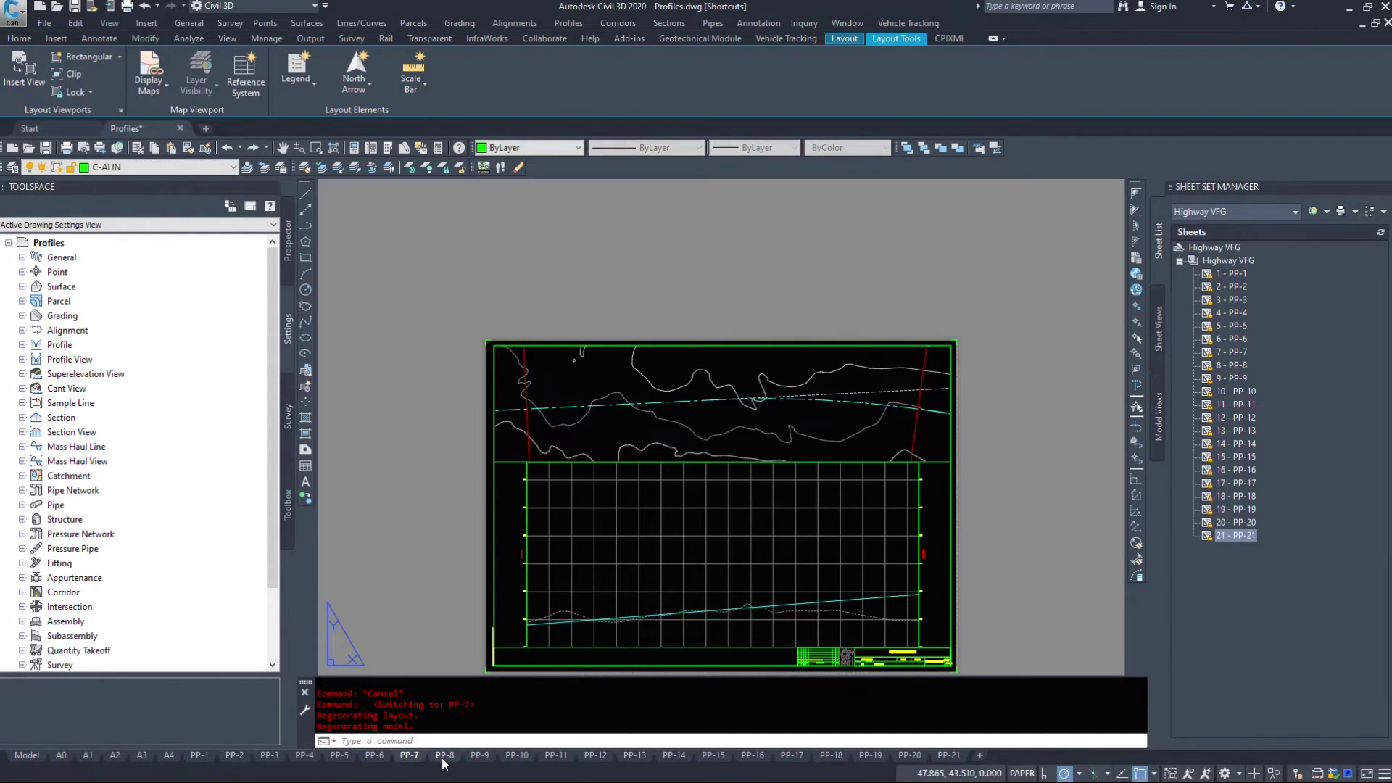
click(445, 755)
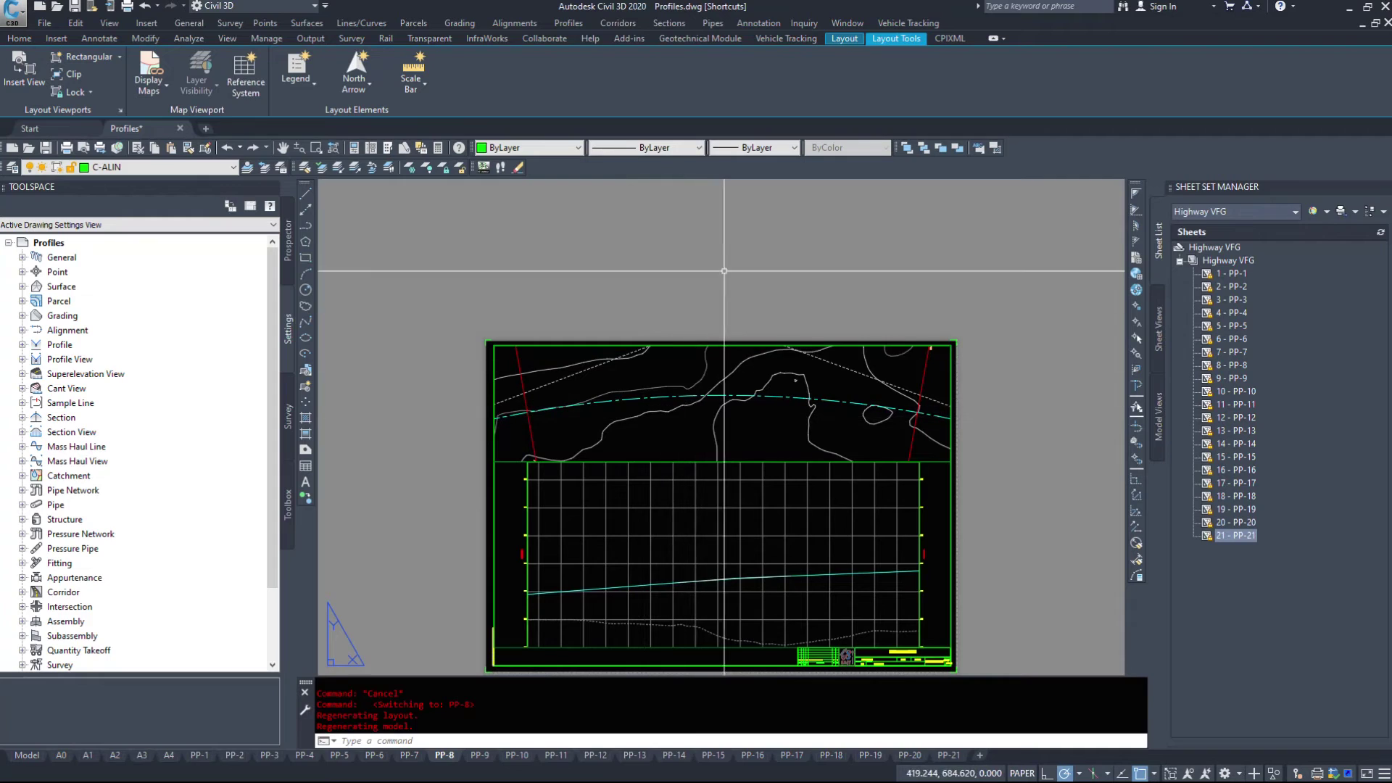
click(478, 755)
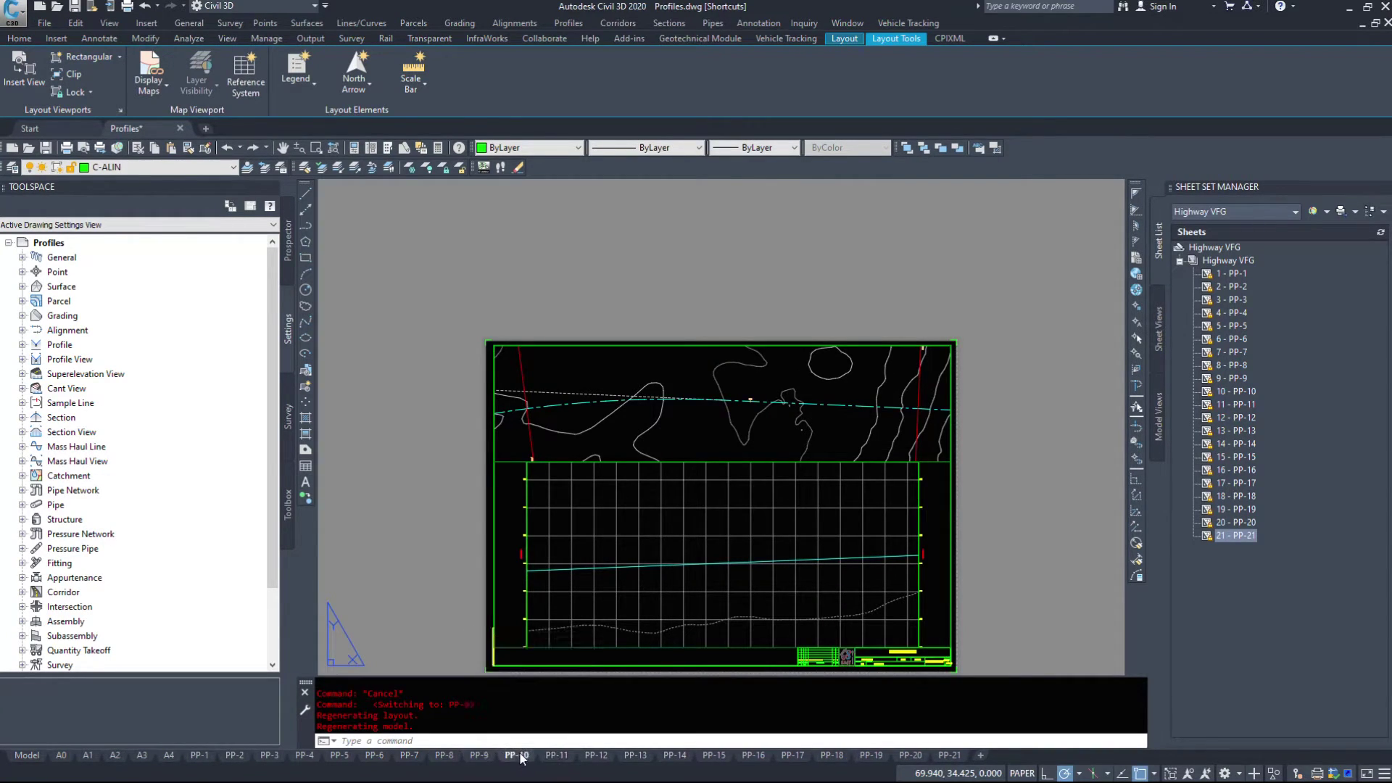
click(556, 756)
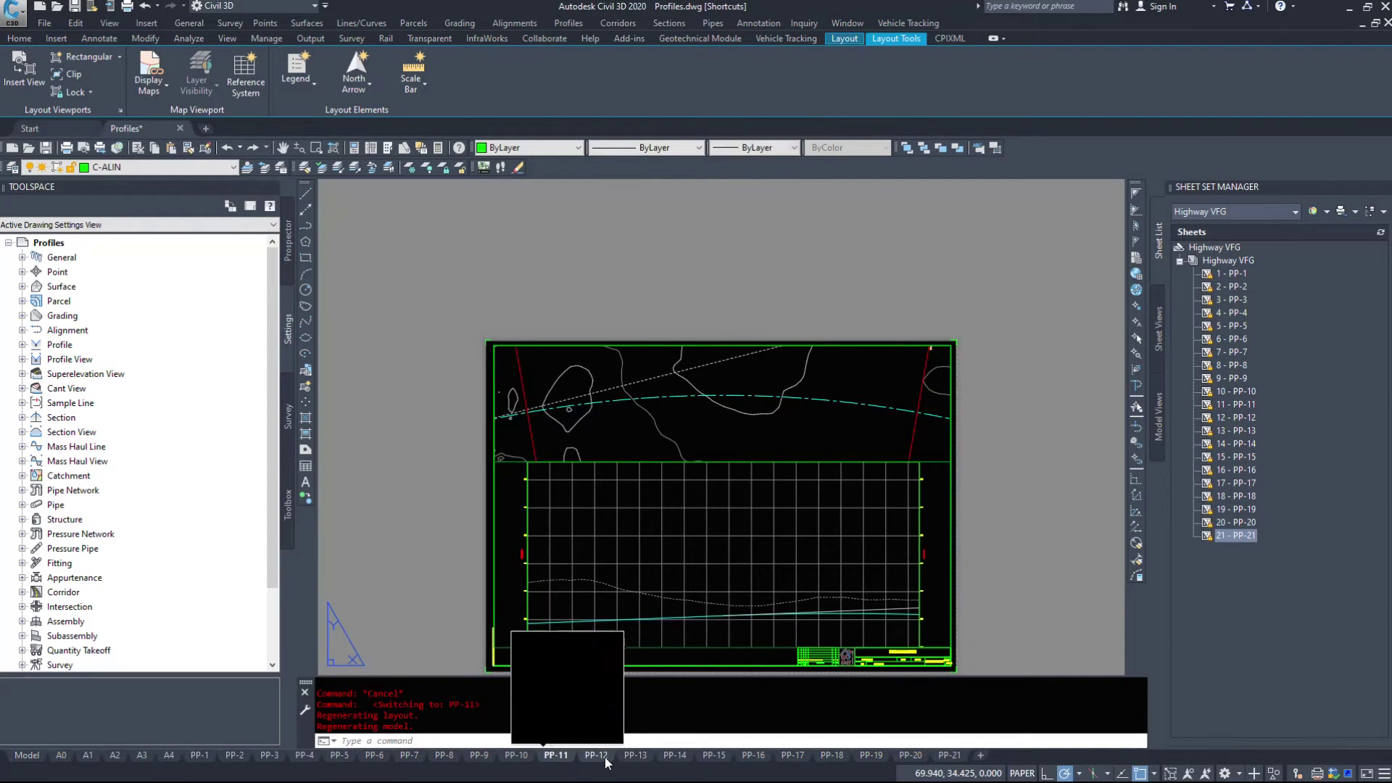
click(595, 756)
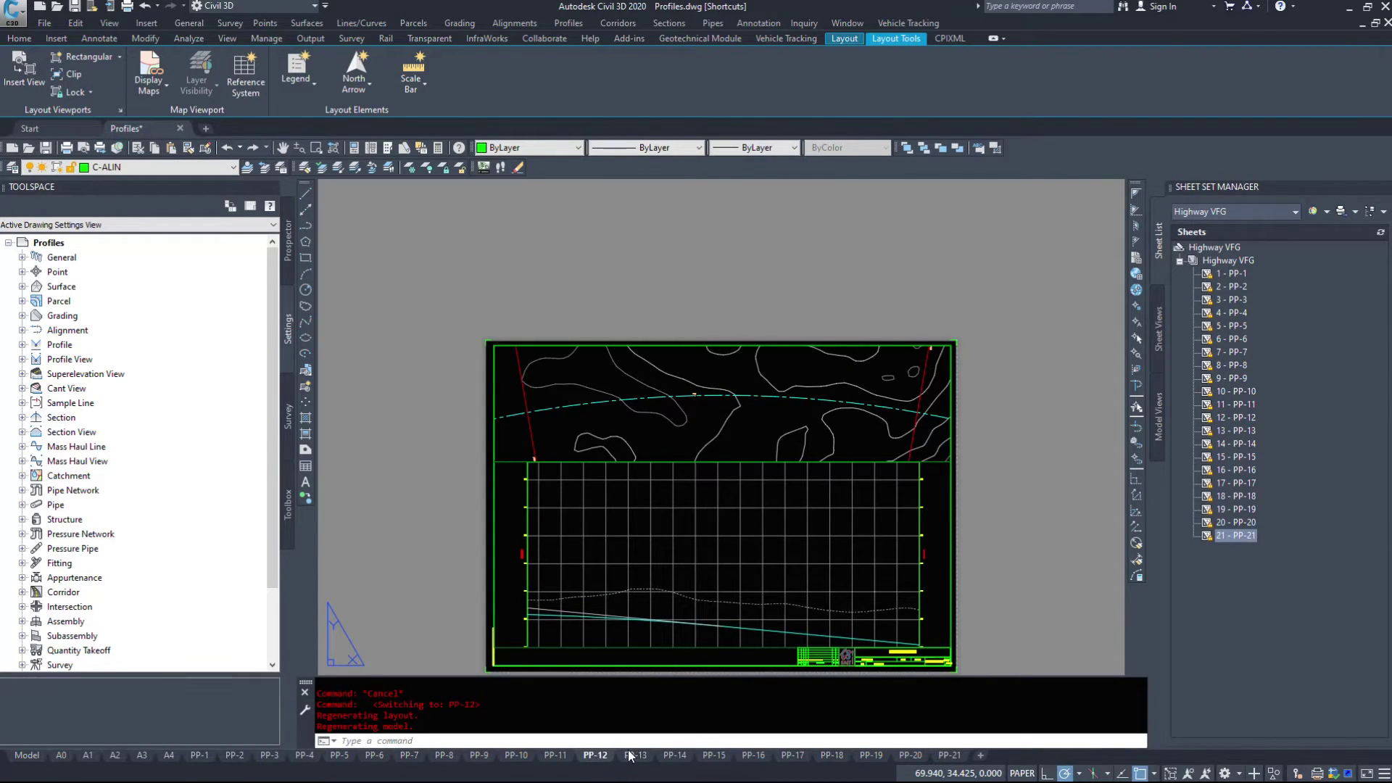
click(643, 756)
click(681, 754)
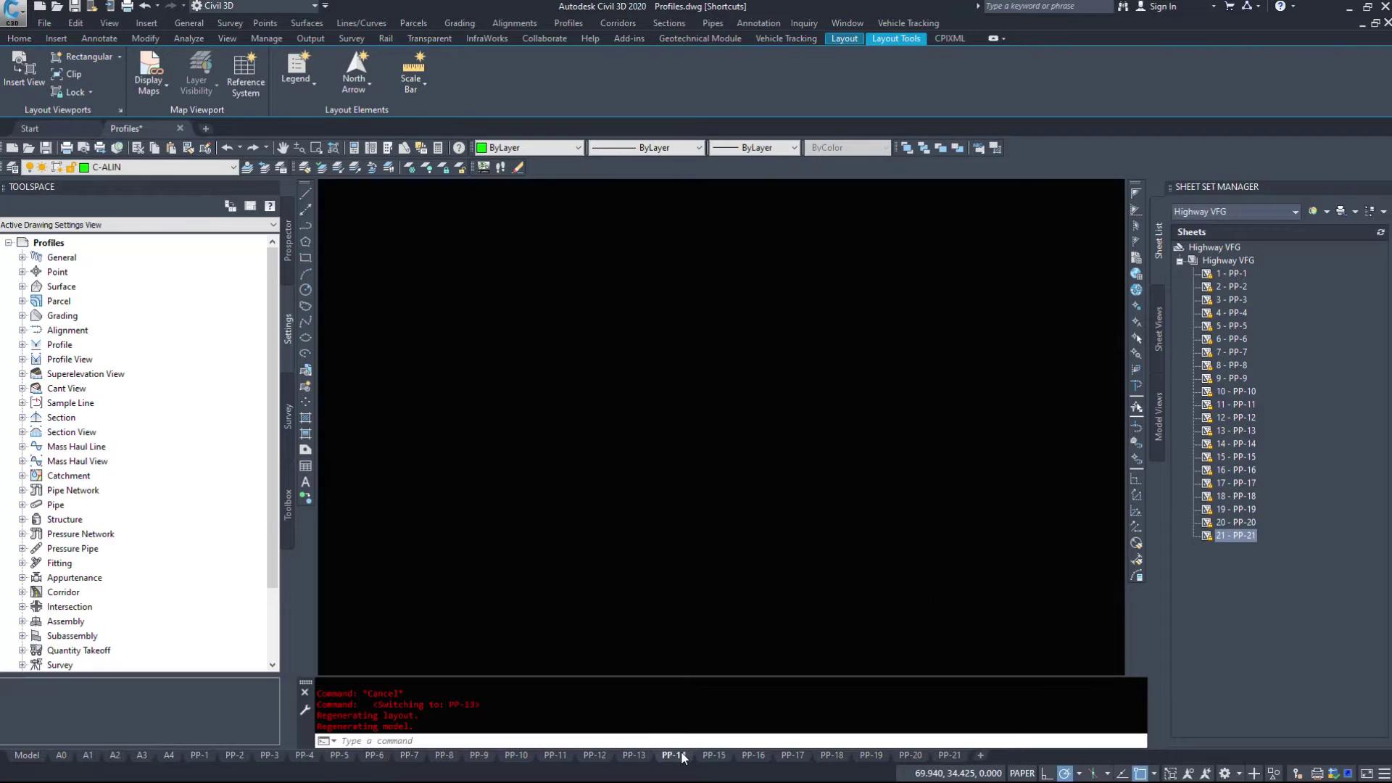
click(751, 756)
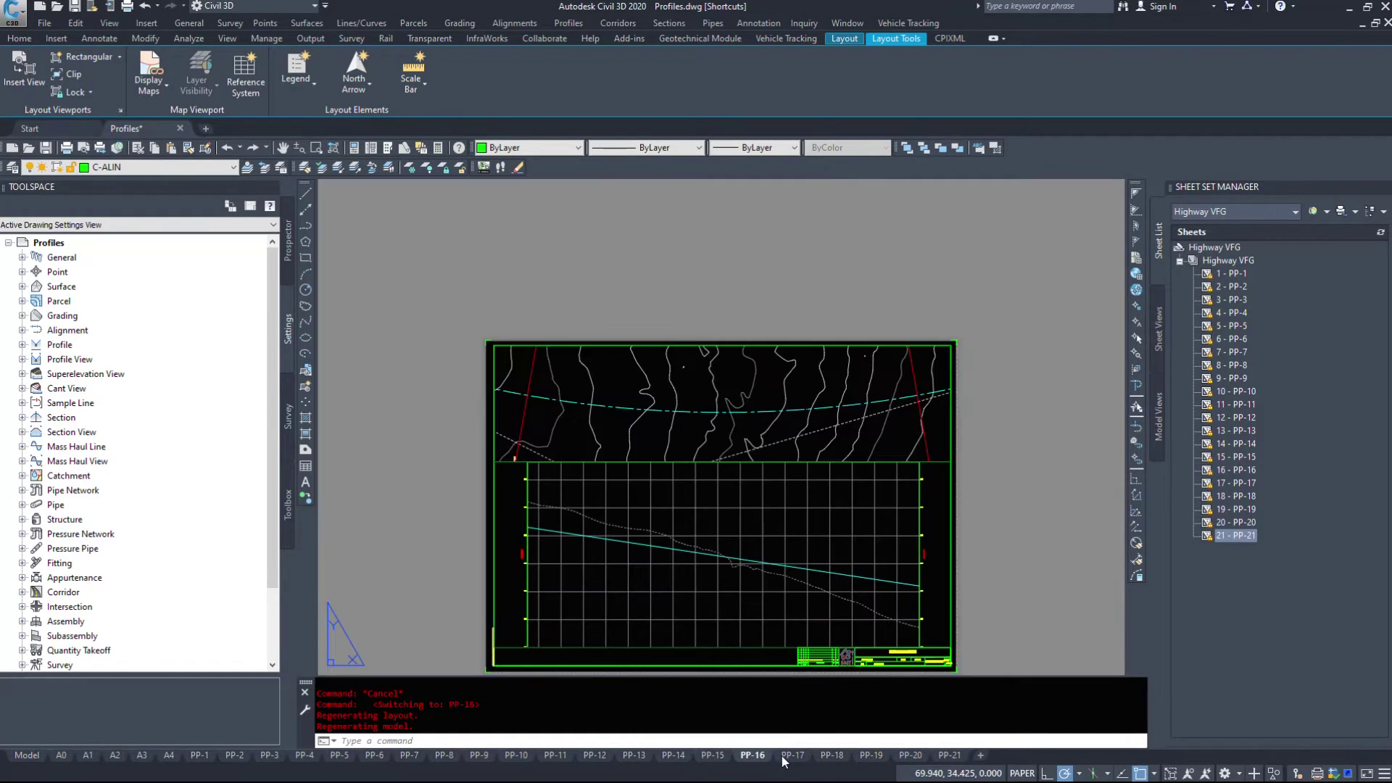
click(837, 758)
click(872, 756)
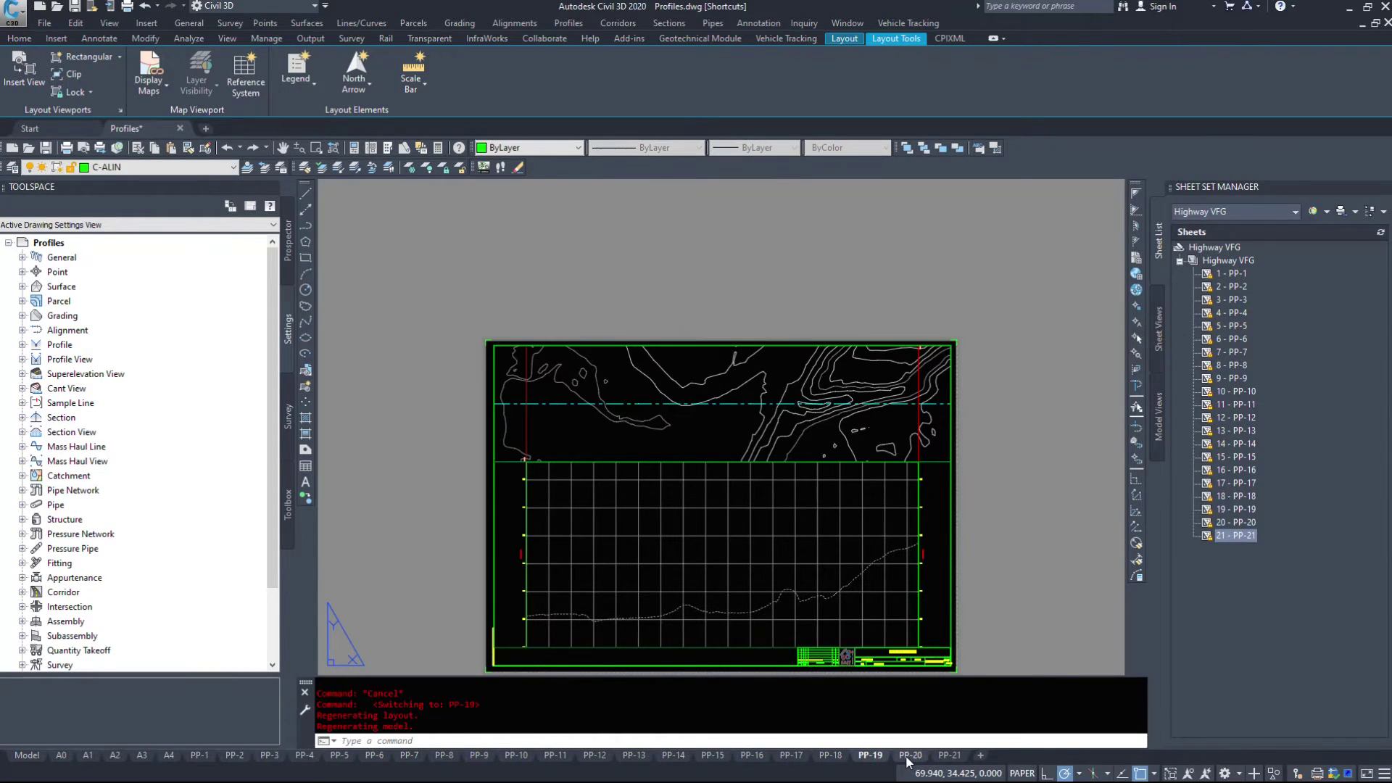
click(911, 756)
click(947, 755)
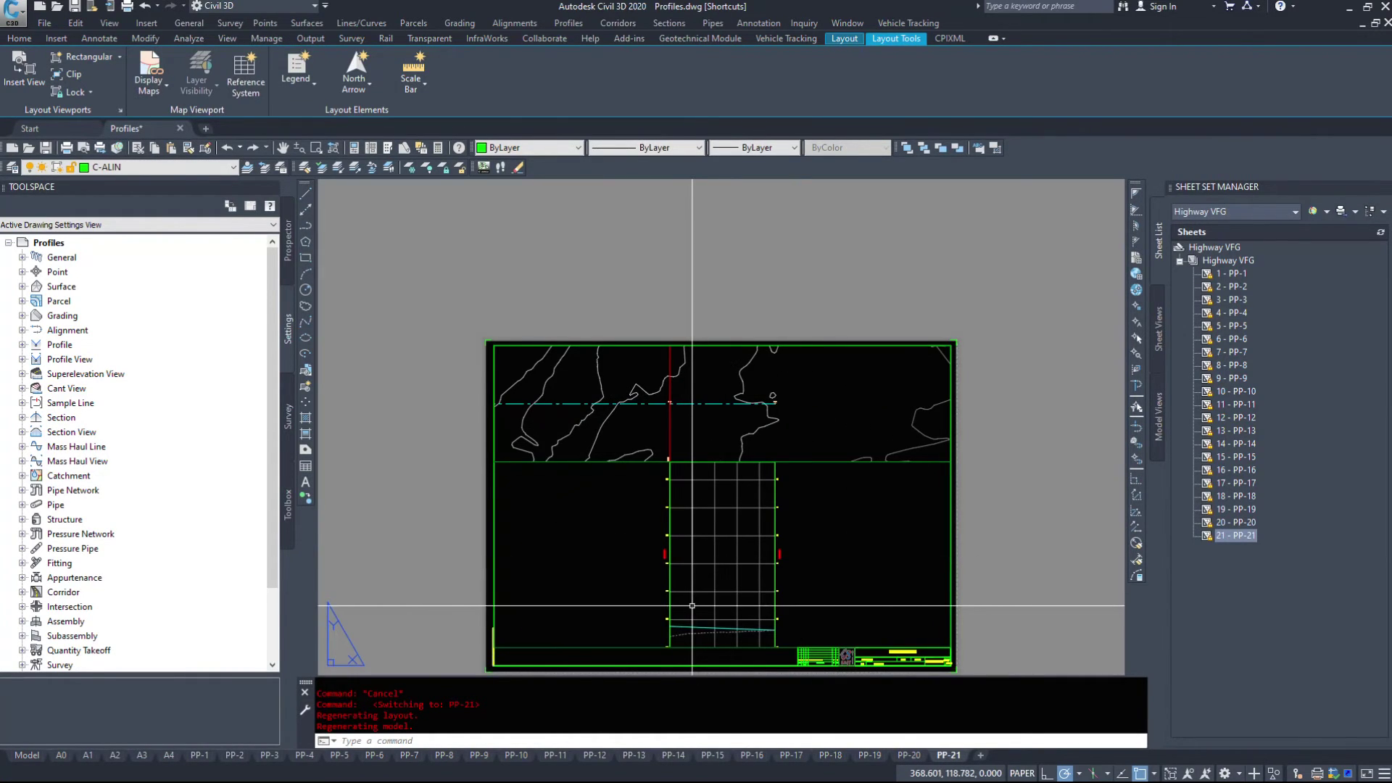
click(596, 757)
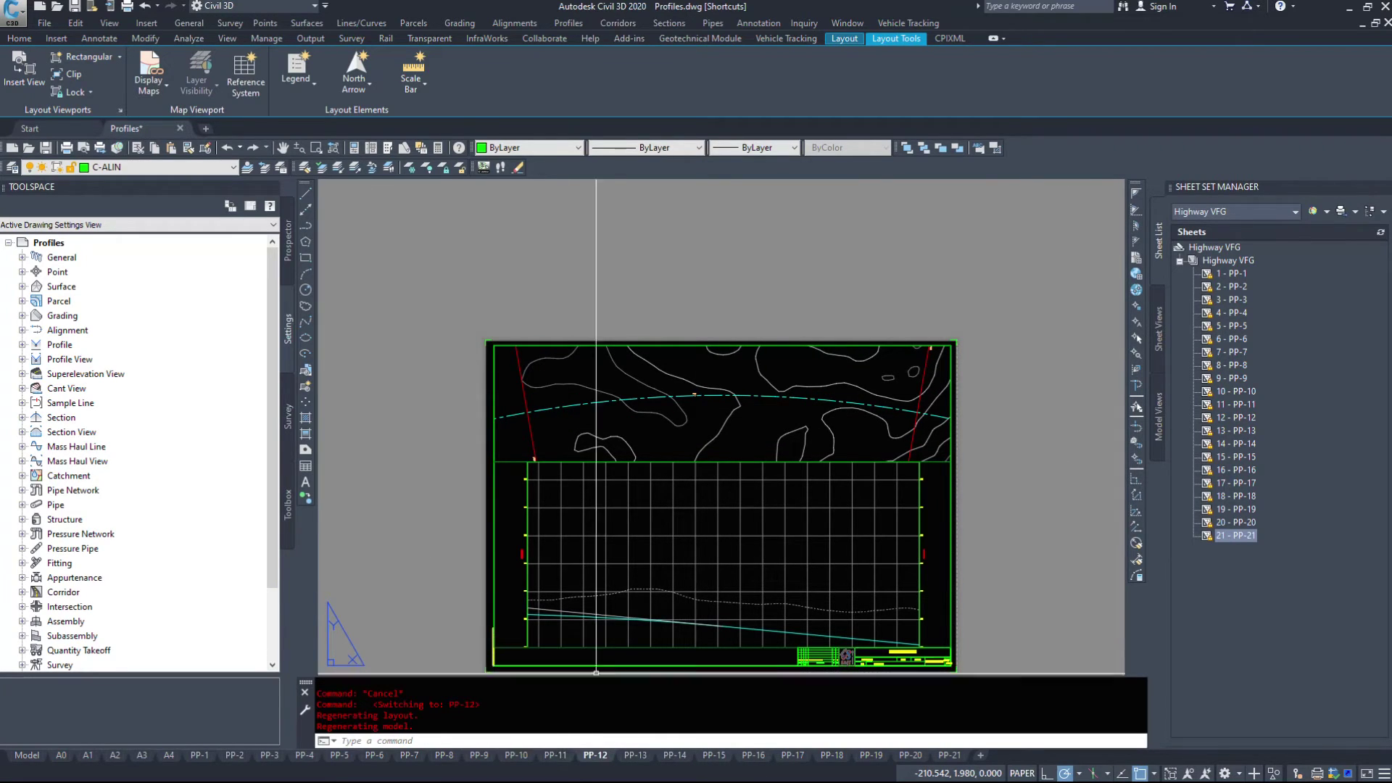
Return to sheet PP-1 and display the plan production output tools while reviewing the whole sheet
middle_drag(626, 582, 648, 431)
click(197, 755)
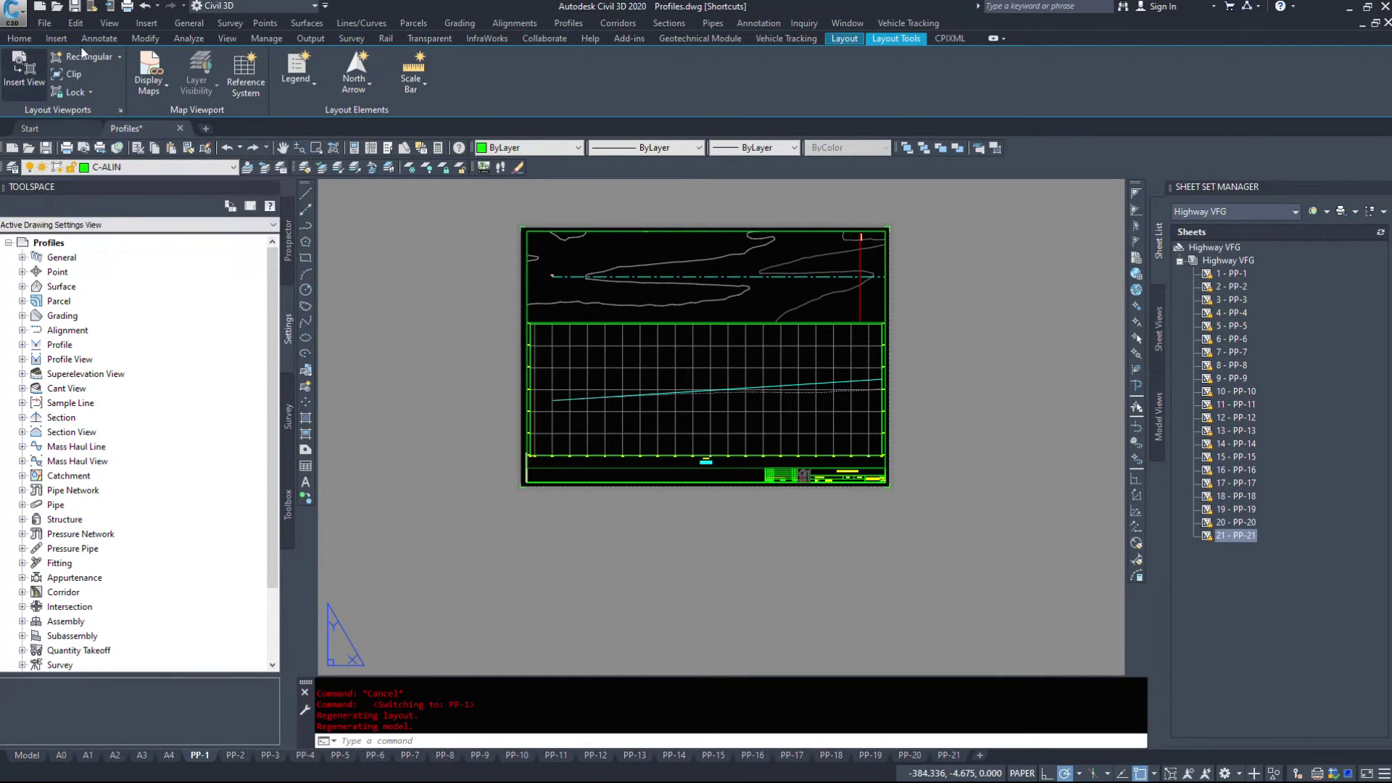
click(312, 38)
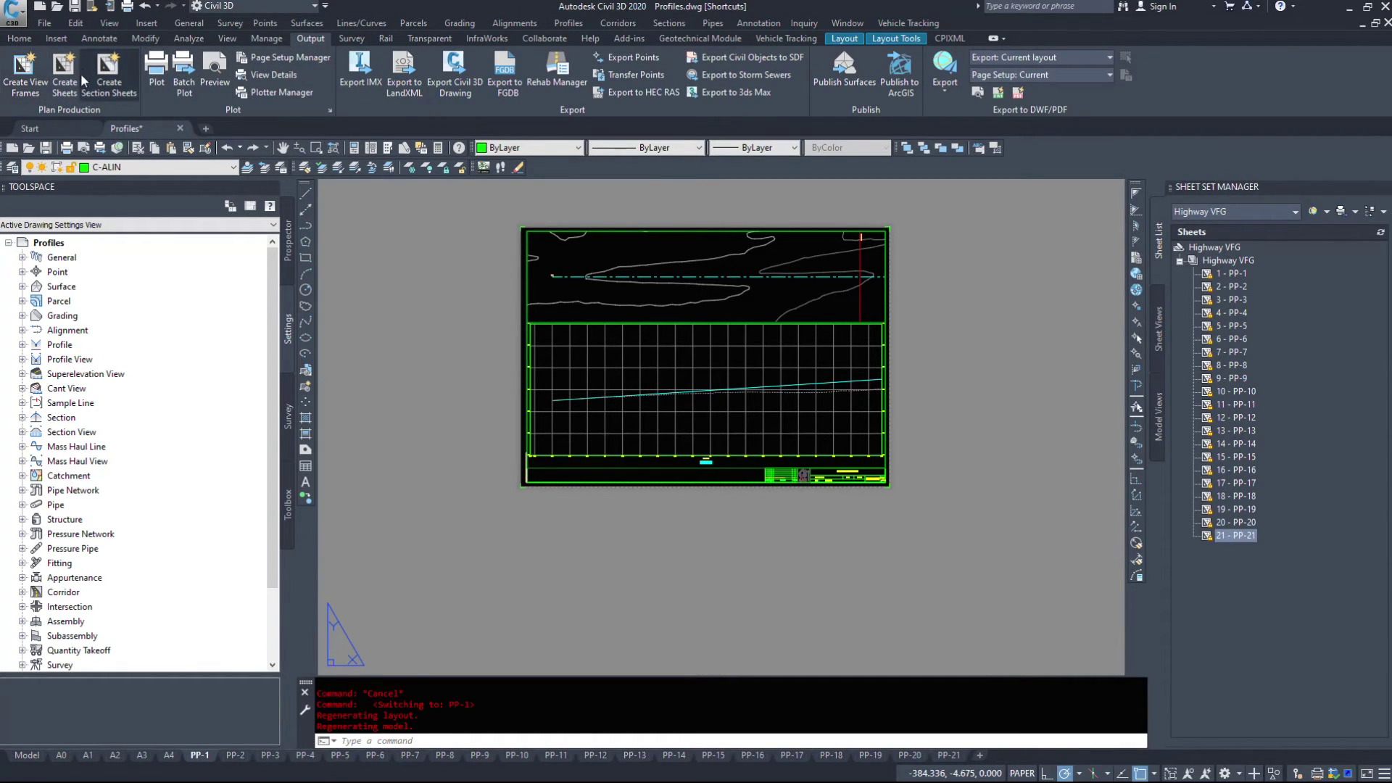
middle_drag(868, 487, 788, 512)
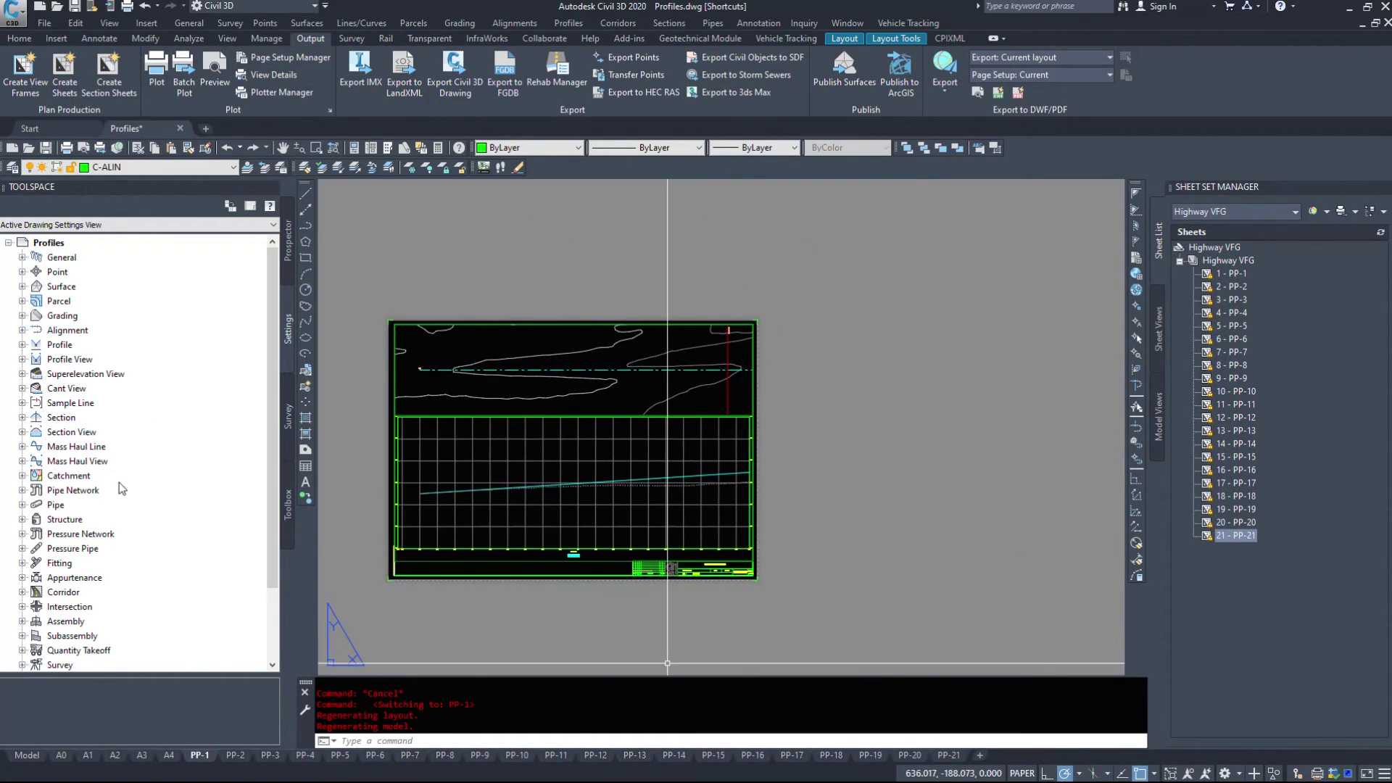
middle_drag(509, 530, 559, 541)
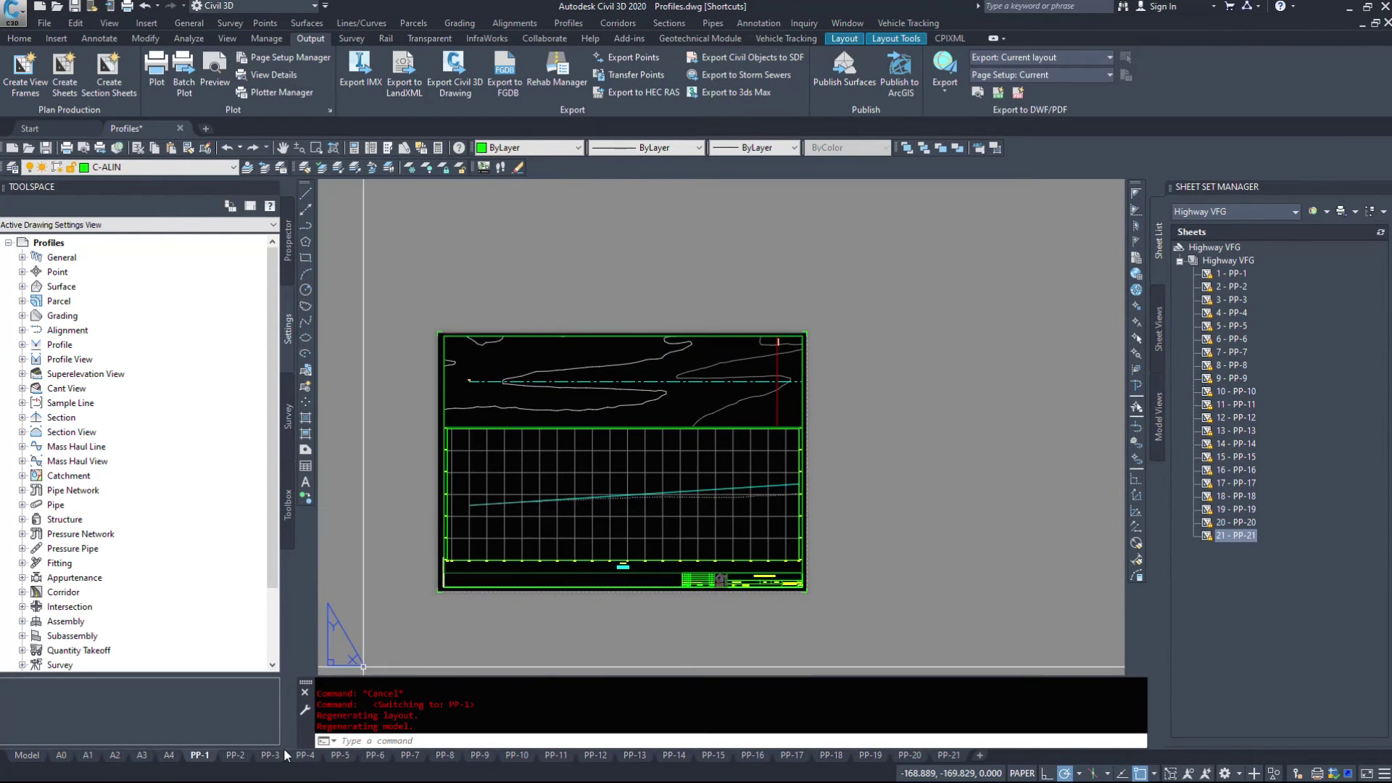
Examine the profile grid and title on sheet PP-2, and review the full sheet layout
click(235, 755)
middle_drag(649, 435, 819, 411)
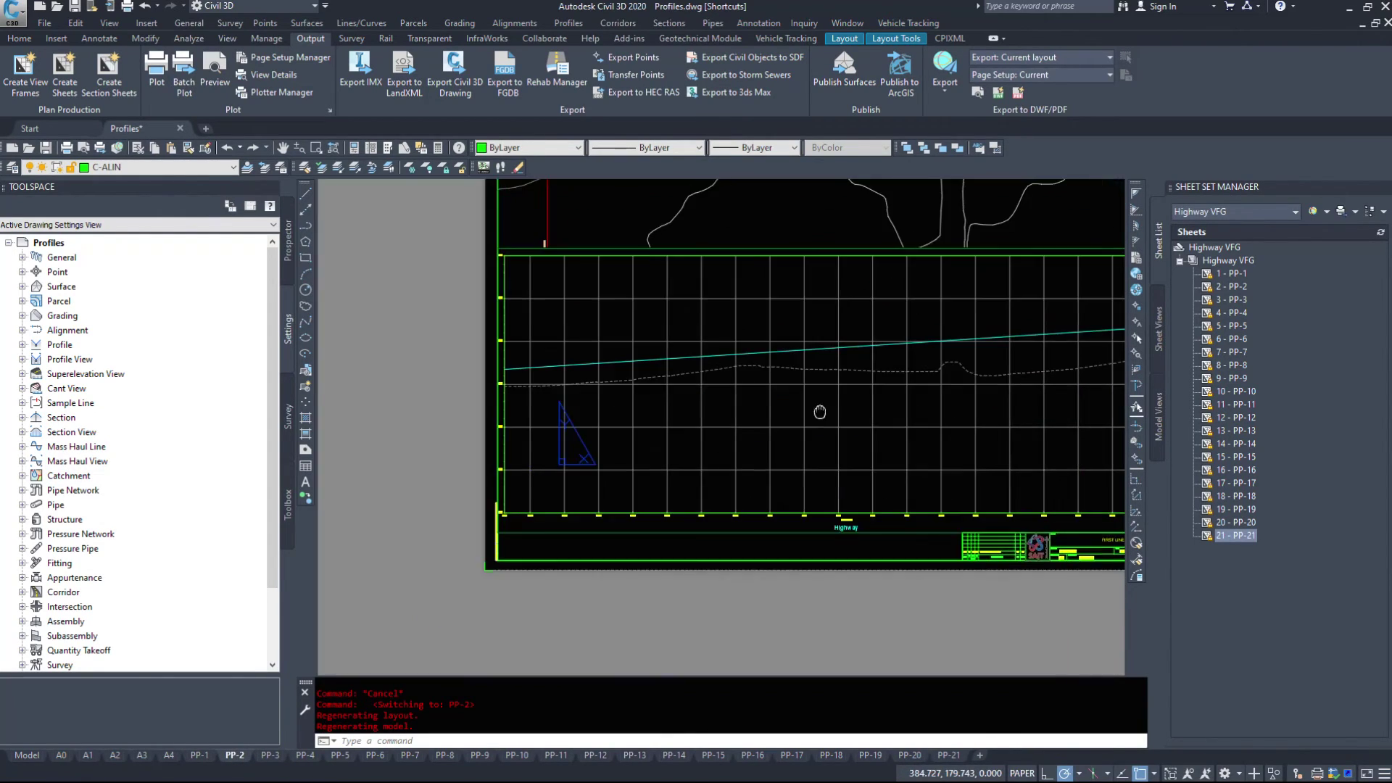
scroll(819, 411, down, 5)
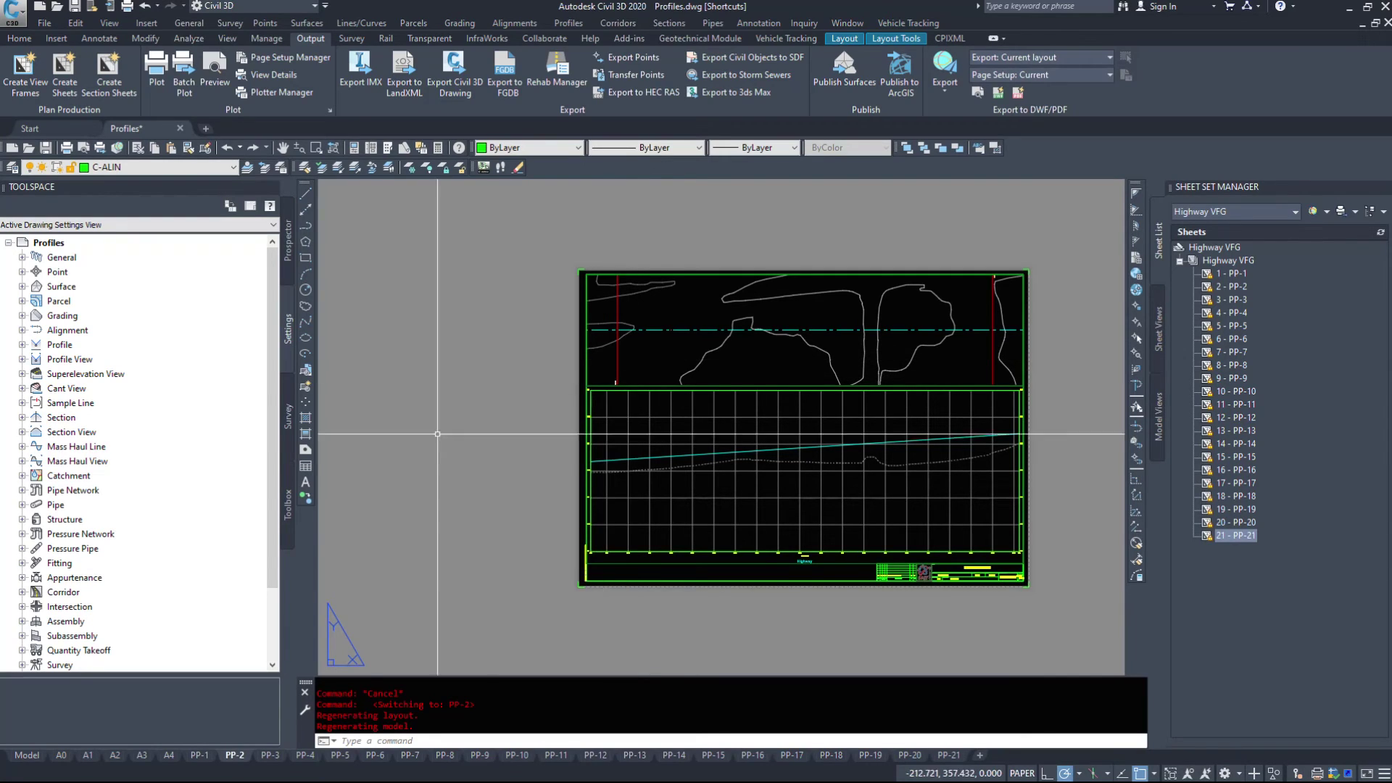
On sheet PP-5, examine how the ending match line in plan lines up with the end of the profile view
click(339, 755)
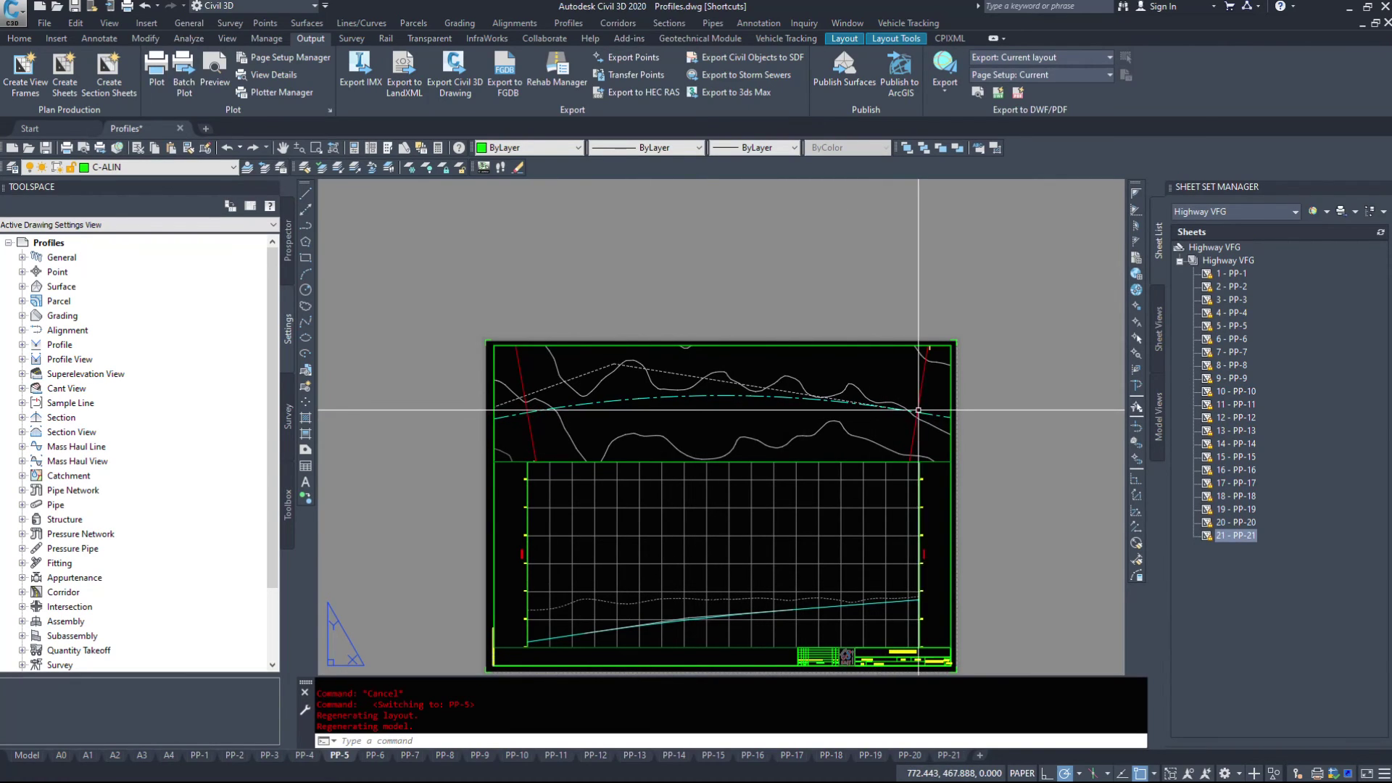
scroll(917, 410, up, 3)
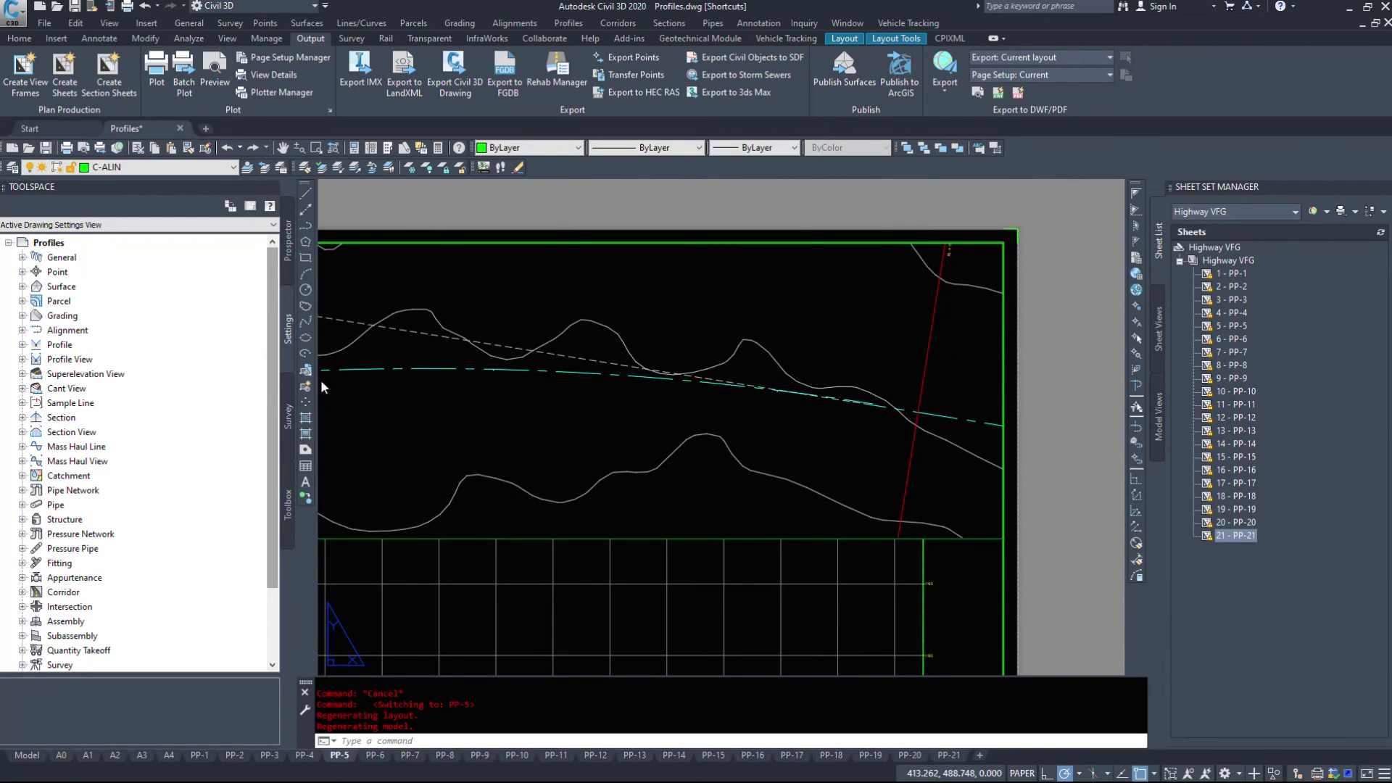
middle_drag(938, 436, 891, 294)
right_click(891, 294)
click(886, 603)
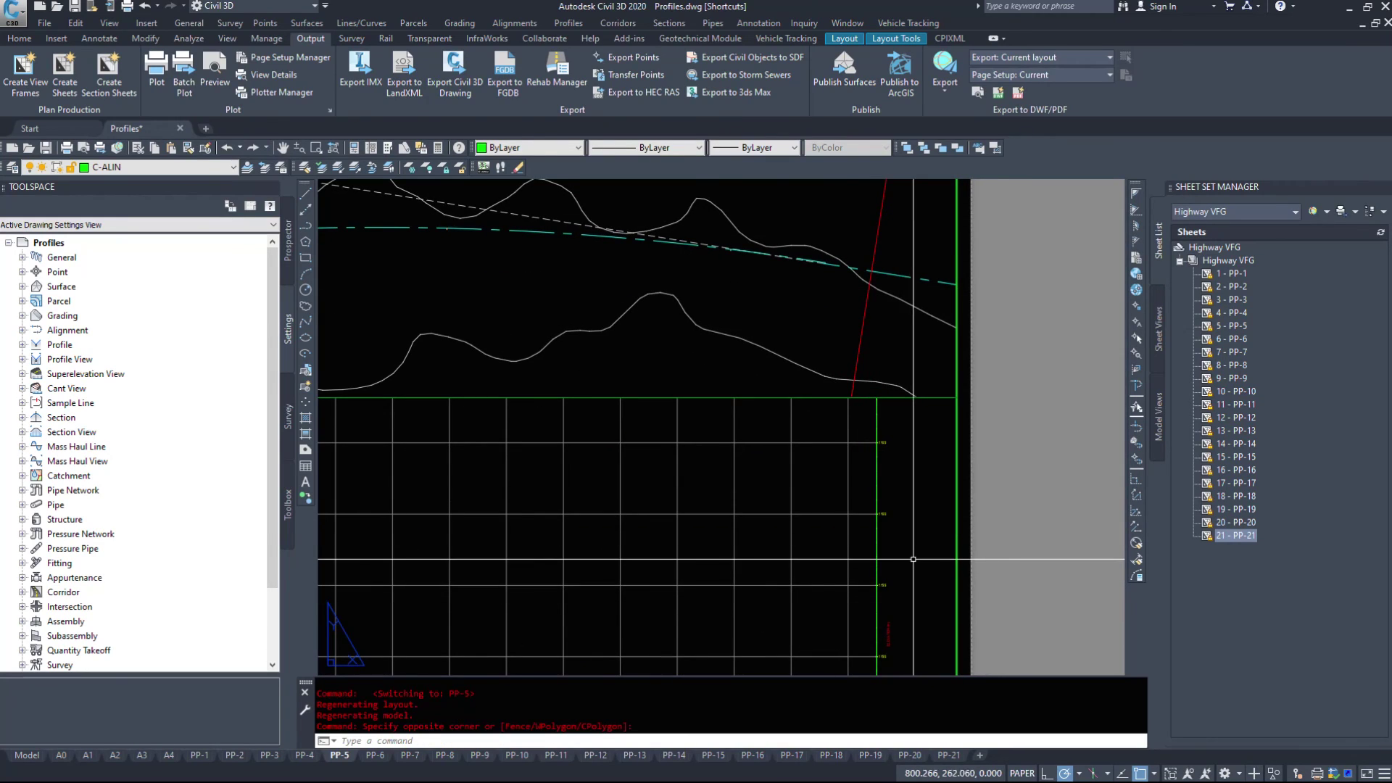
scroll(815, 426, down, 5)
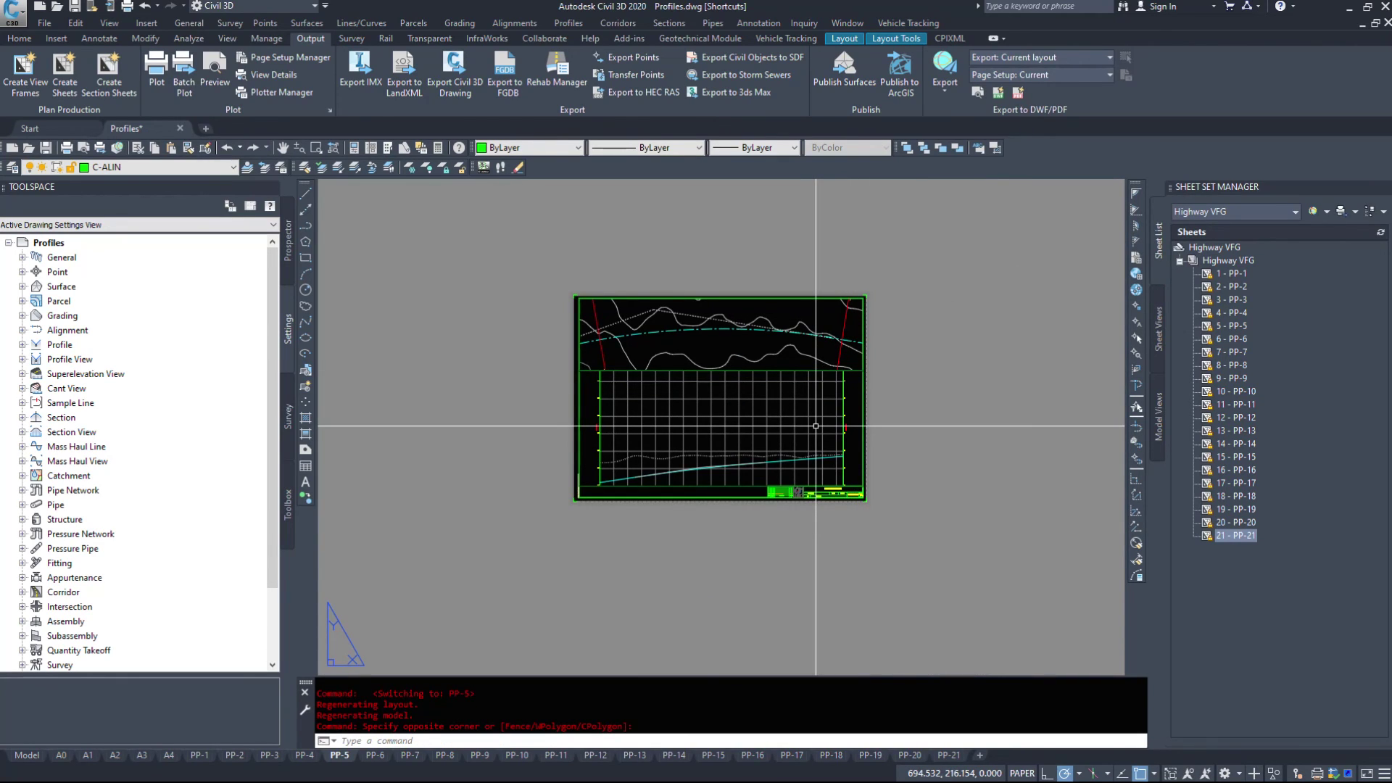